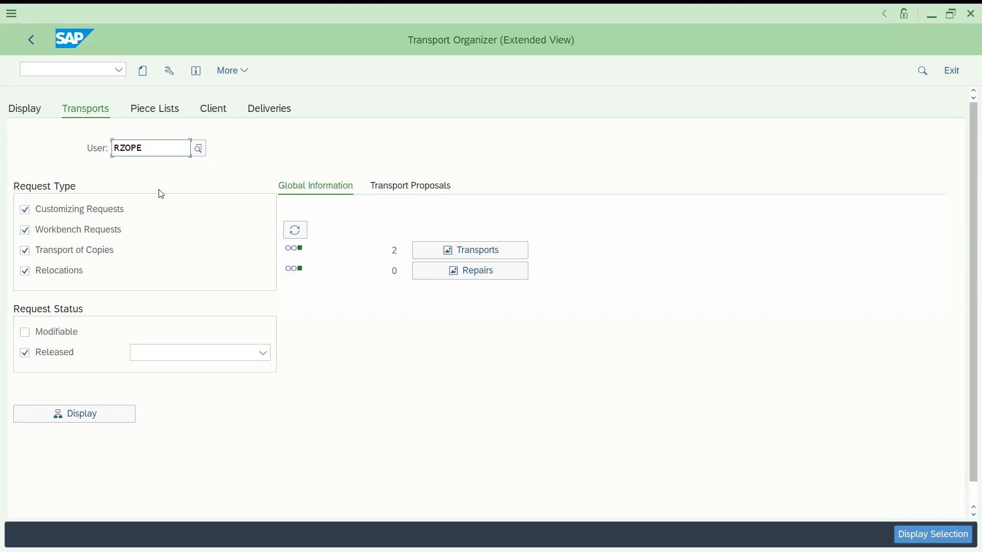
Open the Create Request dialog in the Transport Organizer
click(27, 211)
click(25, 231)
click(25, 211)
click(27, 230)
click(139, 74)
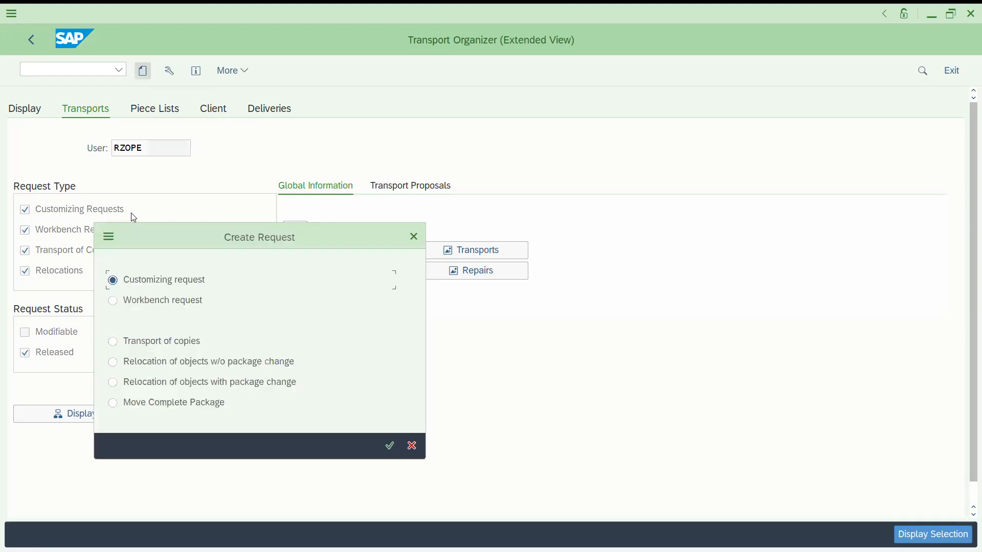
Compare the Customizing request and Workbench request options in the Create Request dialog
click(136, 282)
click(136, 301)
click(137, 279)
click(115, 301)
click(148, 287)
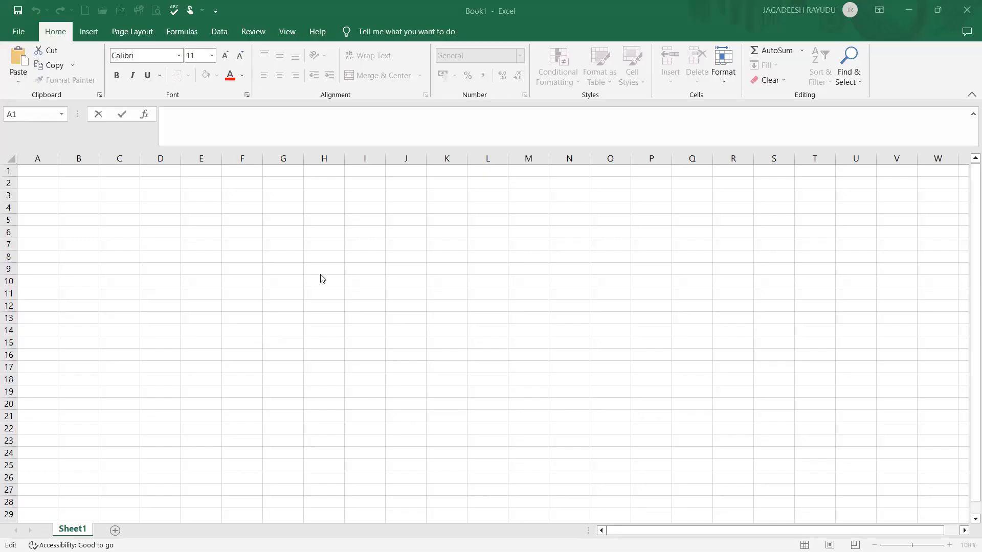
click(374, 280)
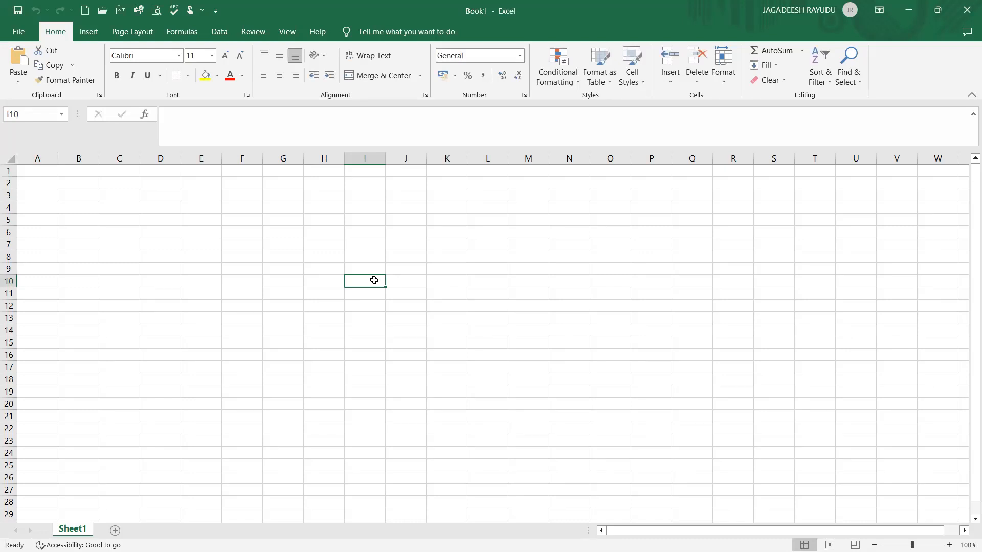
click(392, 254)
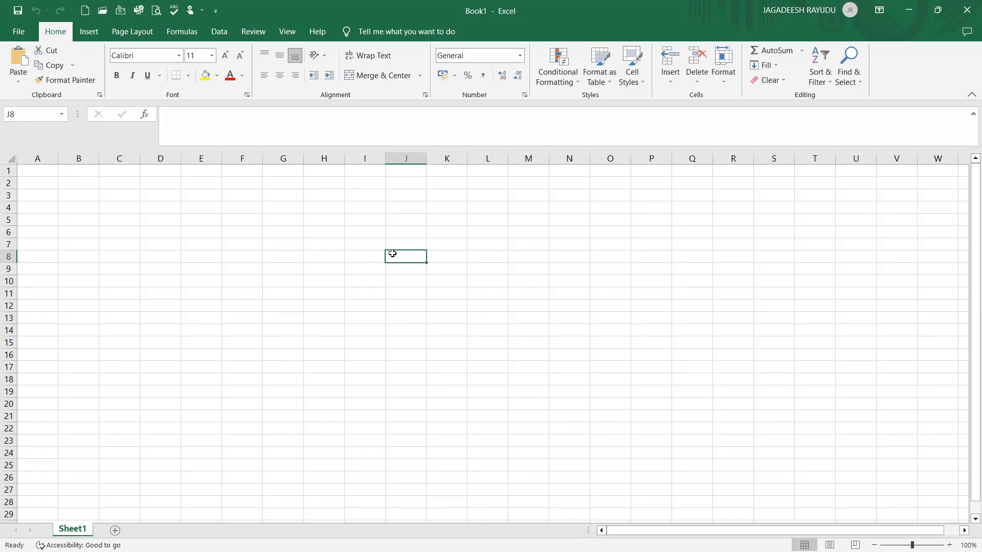
click(400, 291)
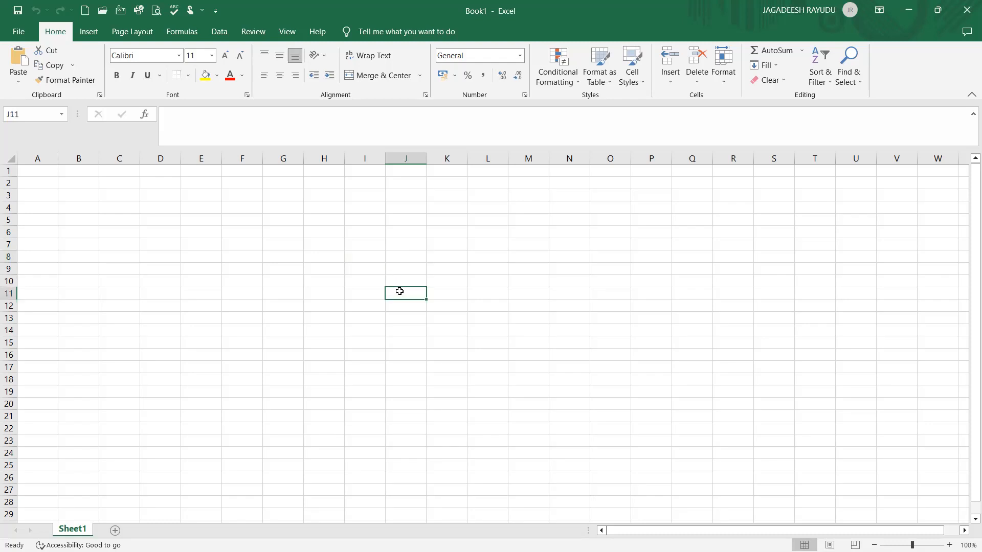
click(400, 277)
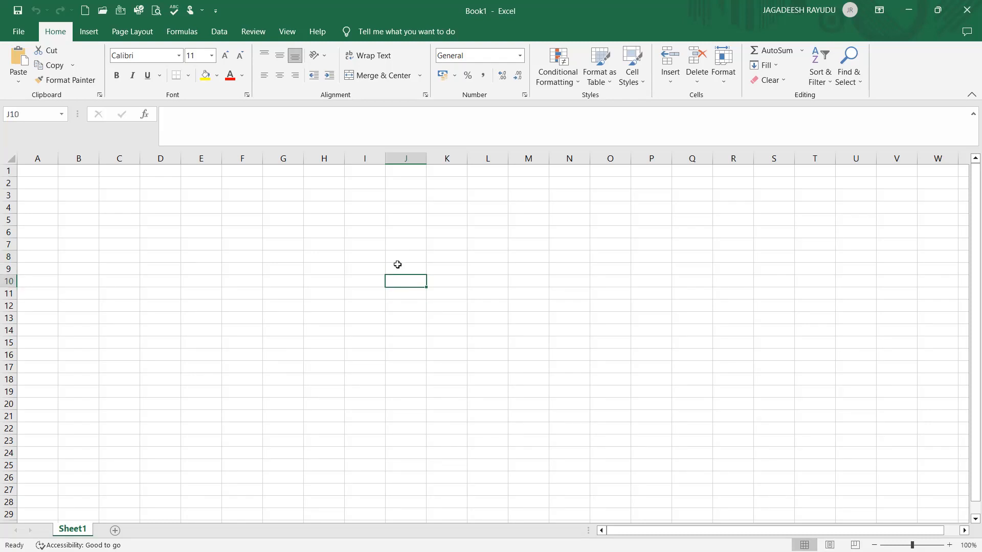
click(397, 265)
click(392, 296)
click(398, 269)
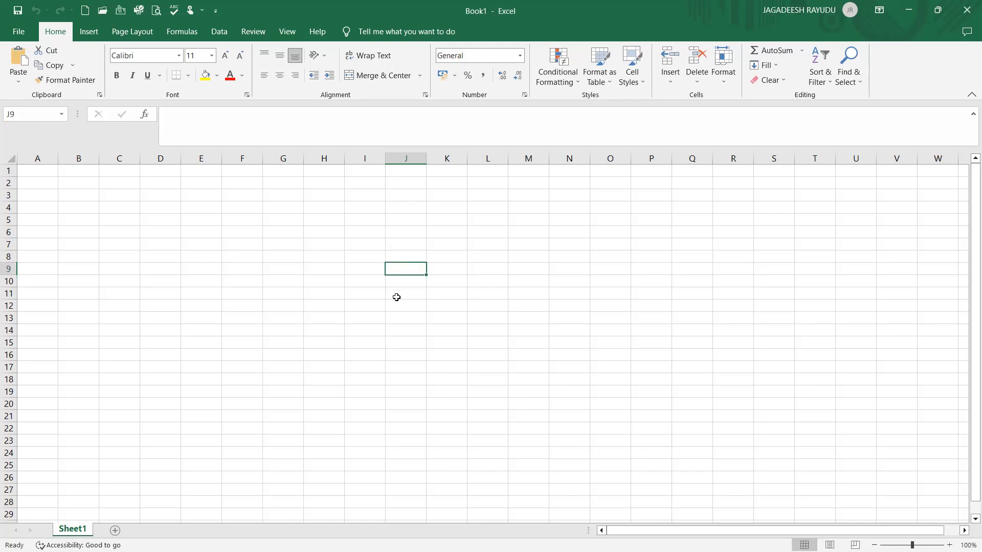
Enter "or" in cell L9 and "sales order" in M9
click(479, 275)
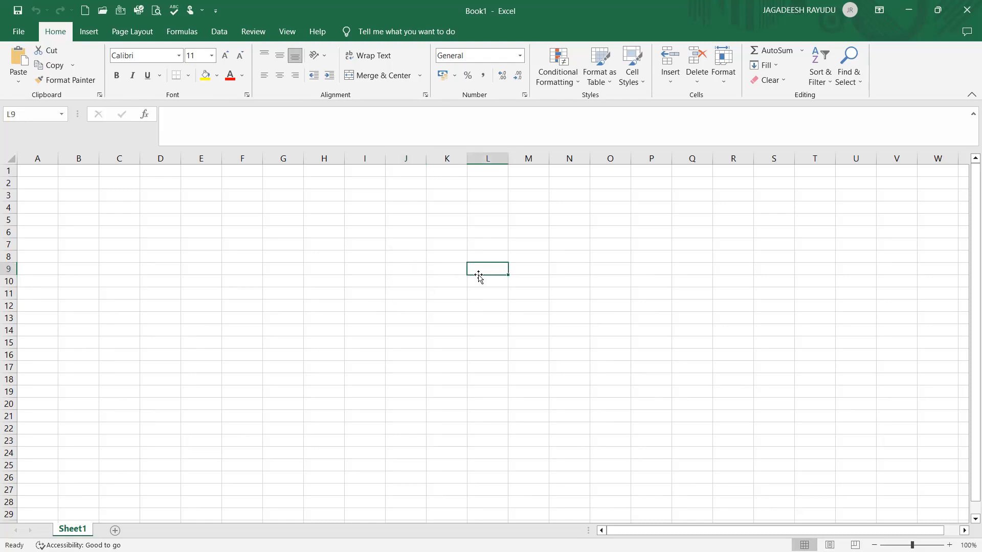
text(or)
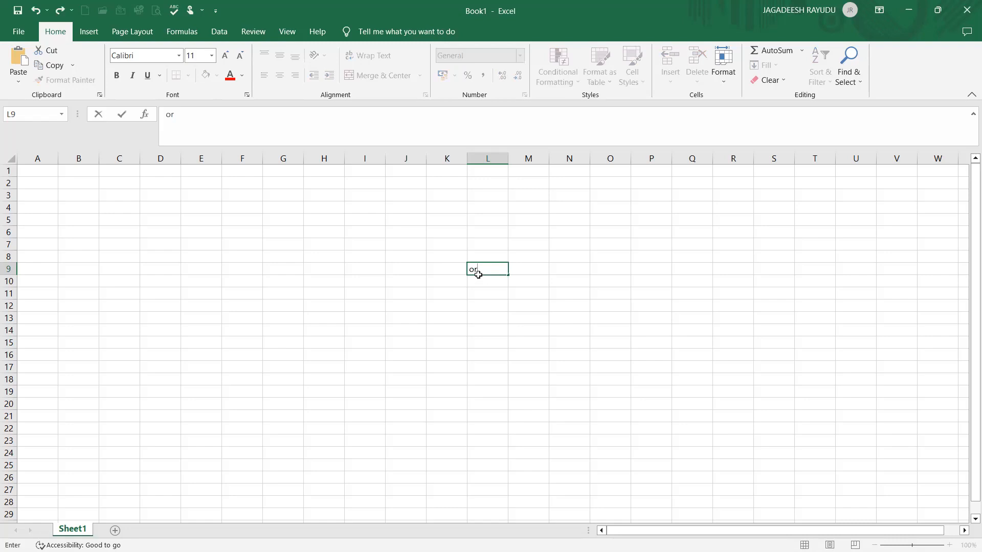
key(Tab)
text(sales o)
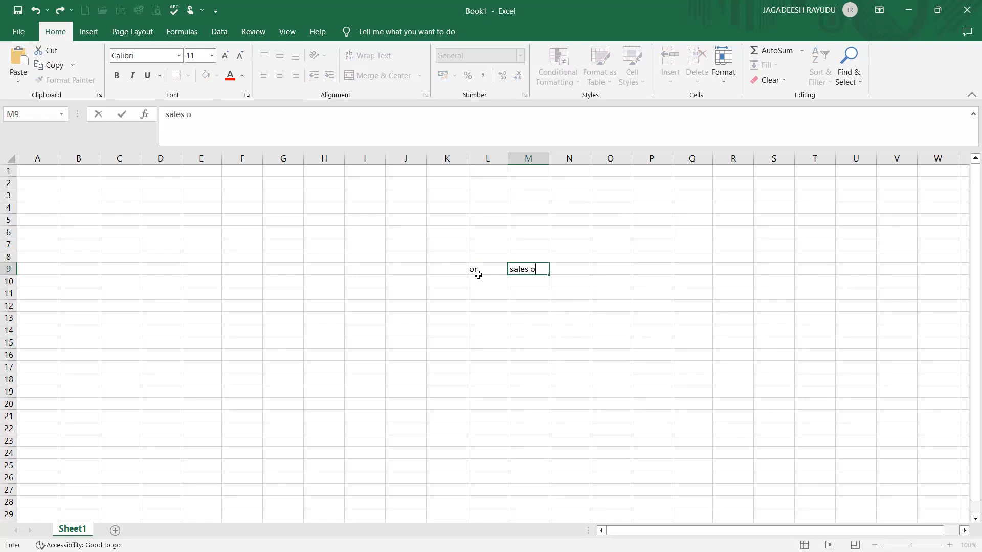
text(rder)
key(Return)
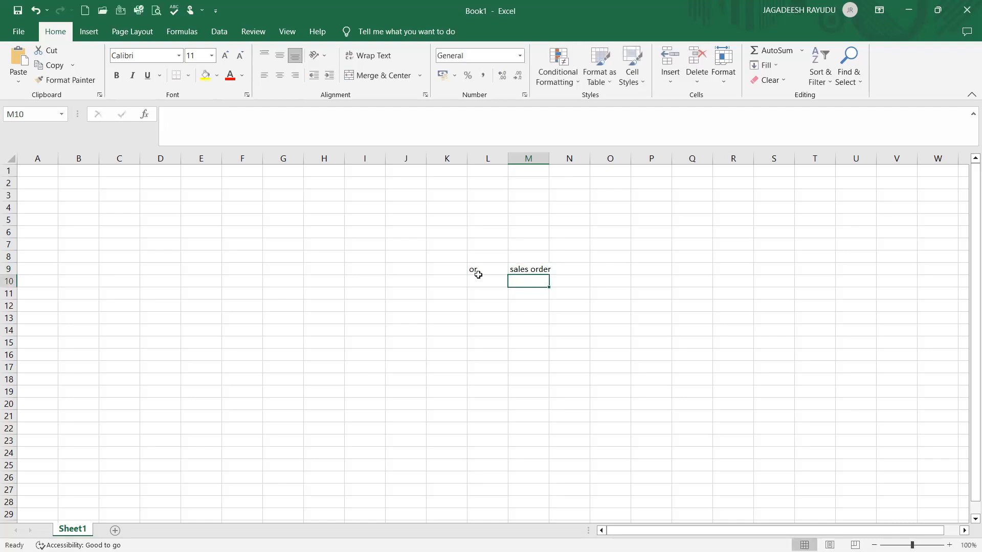
Replace the entry in L9 with OR
click(479, 275)
text(OR)
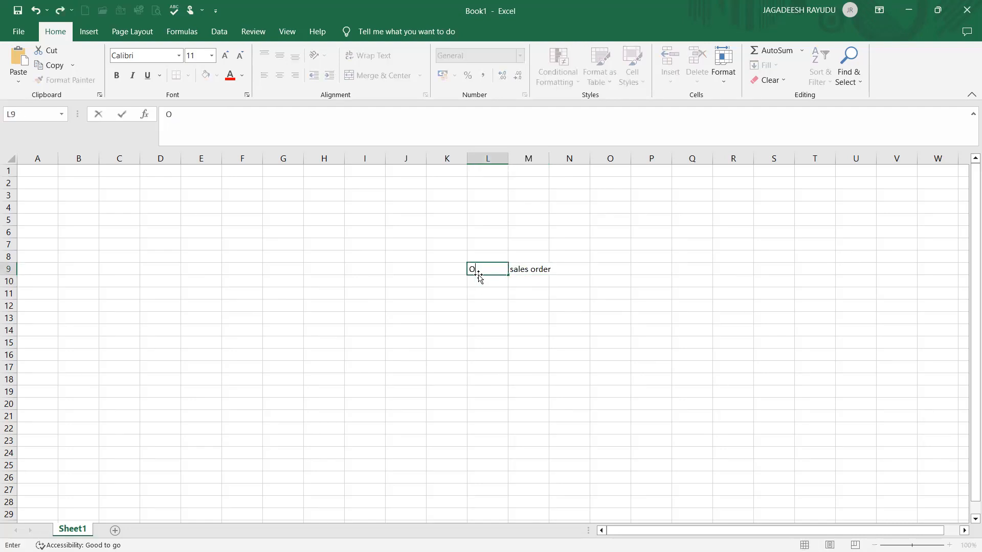
key(Return)
key(Return)
key(Left)
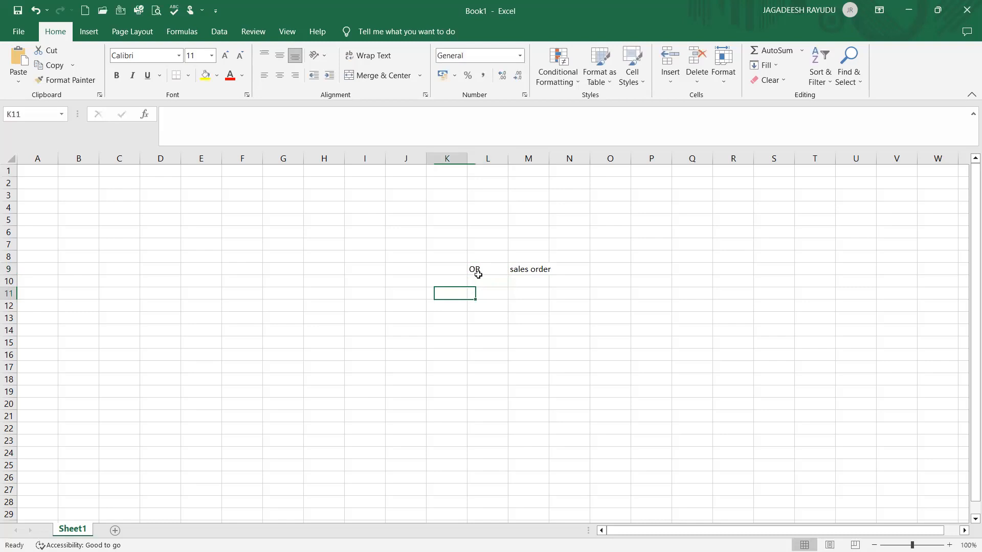
Enter ZZZ1 in L12 and CREDIT SALES in M12
key(Right)
key(Down)
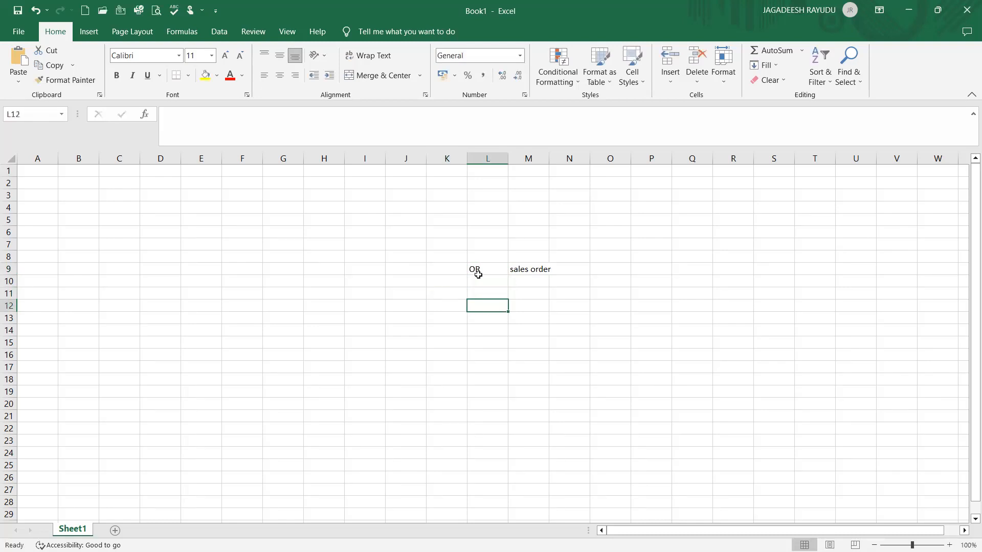
text(ZZZ1)
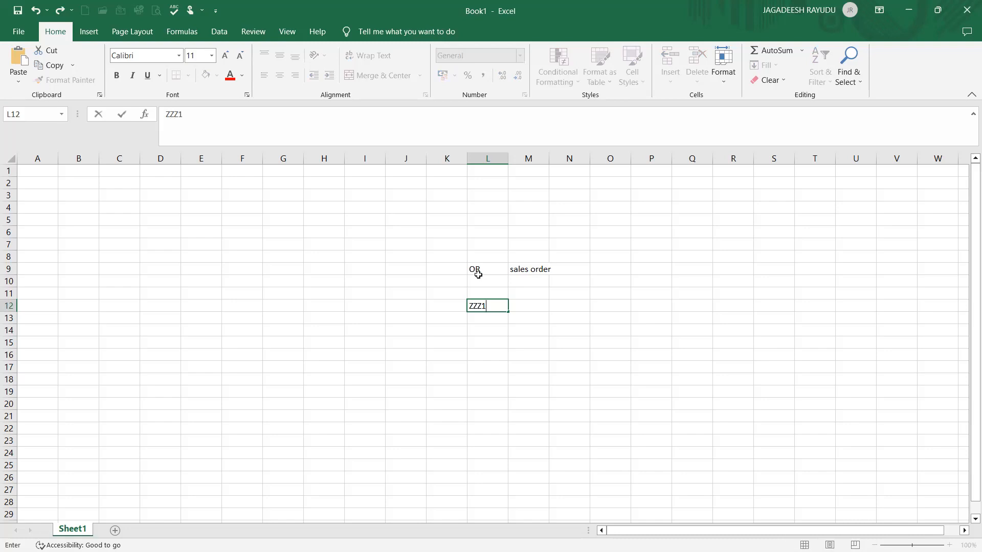
key(Tab)
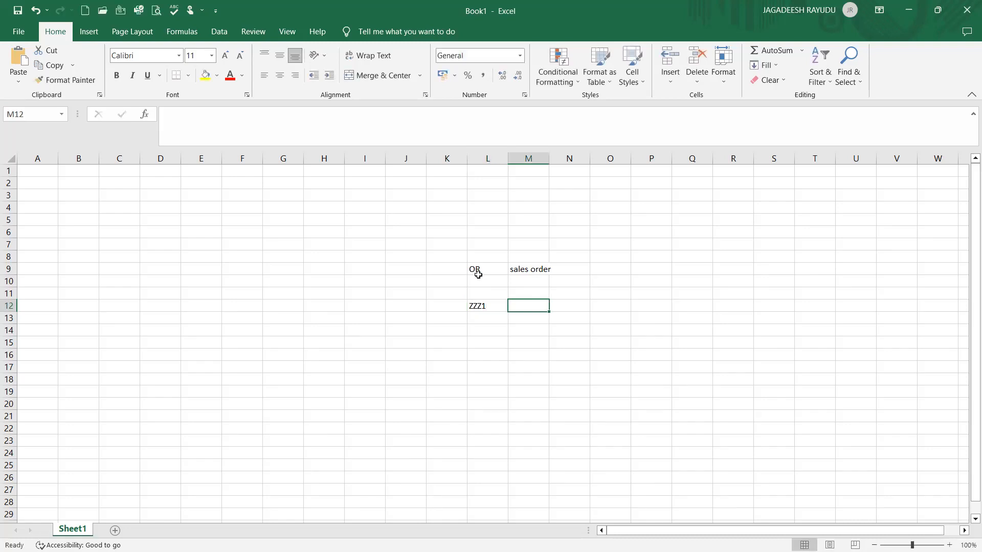
text(CREDIT)
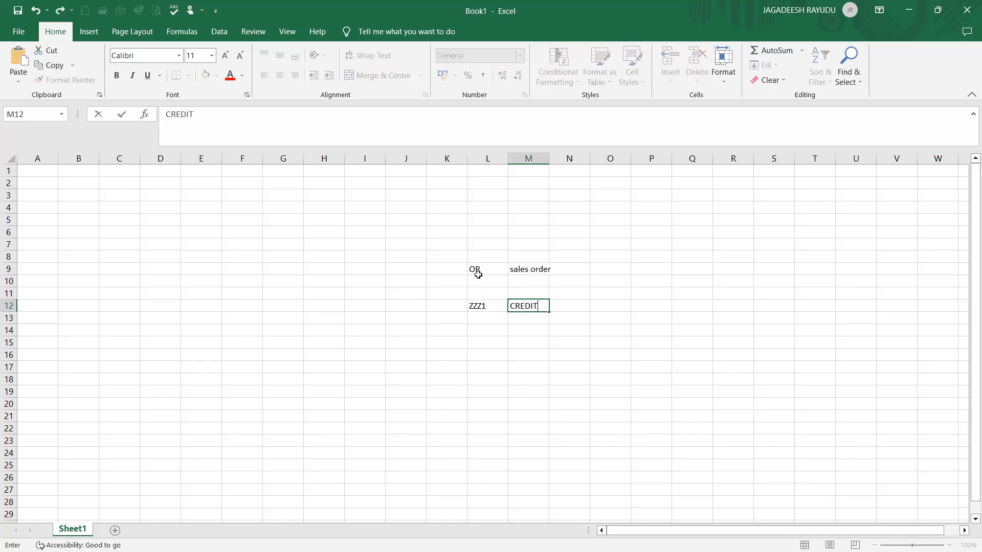
text( SALES)
click(482, 321)
click(514, 307)
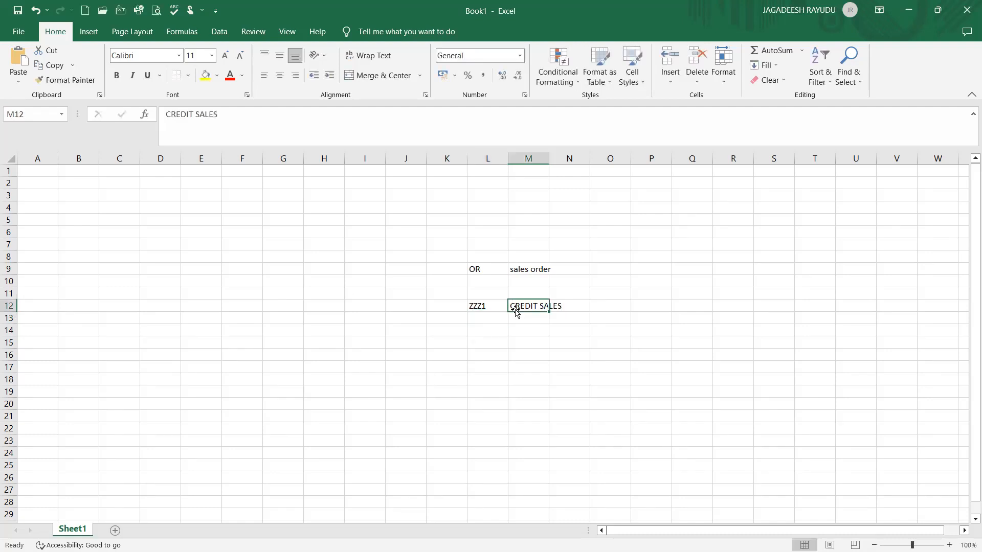
drag(455, 270, 489, 266)
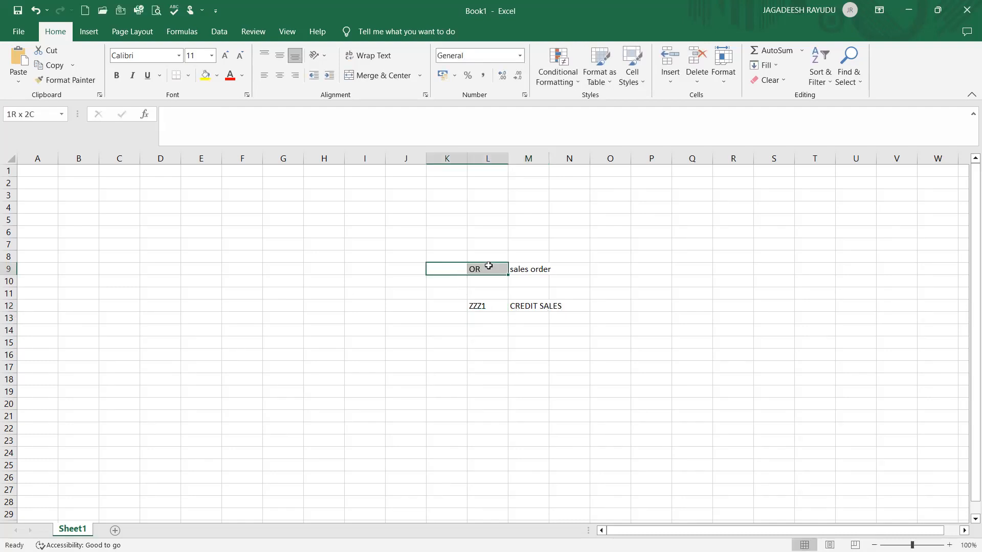
click(489, 266)
click(514, 267)
click(490, 268)
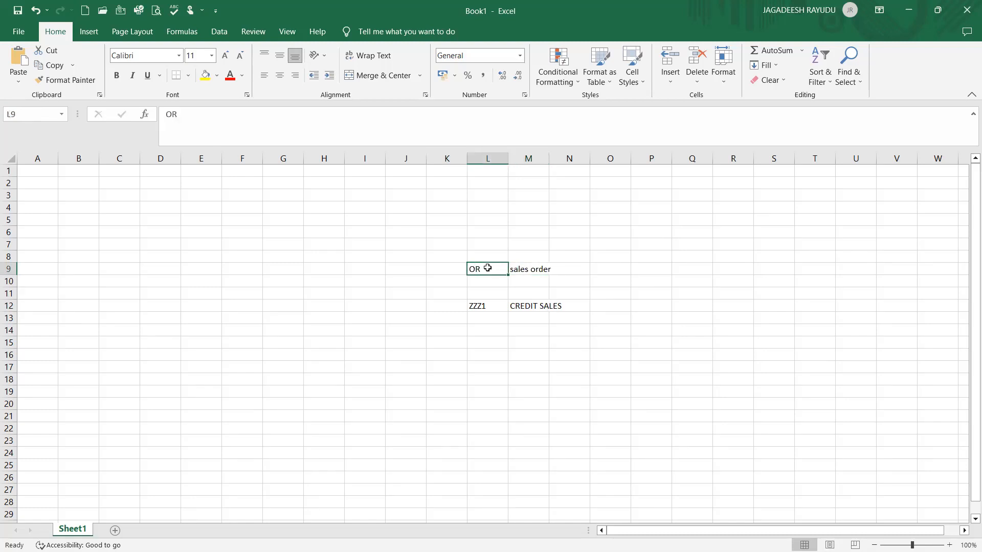
click(525, 272)
click(495, 271)
click(529, 268)
Enter DV1 in J16 and 900 in J17
click(424, 358)
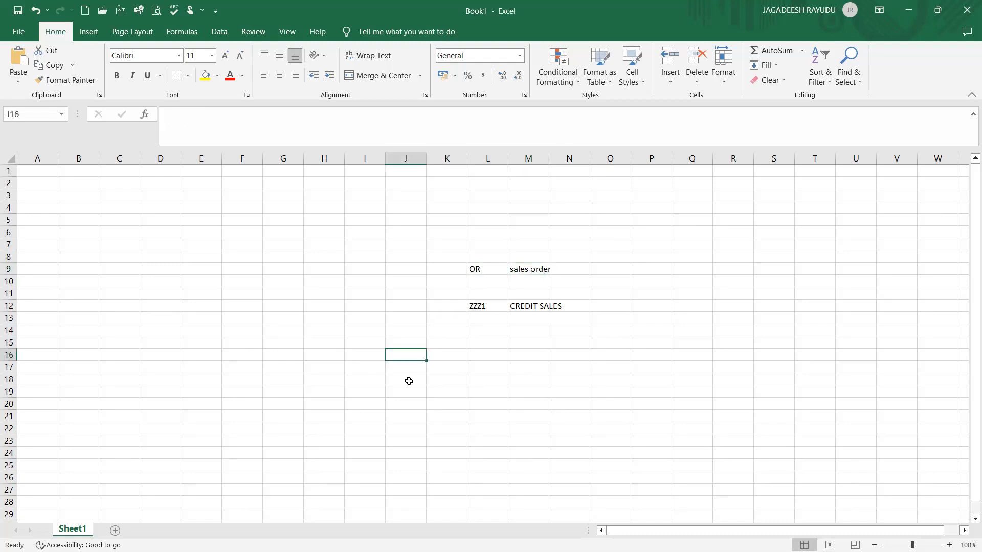
text(DV1)
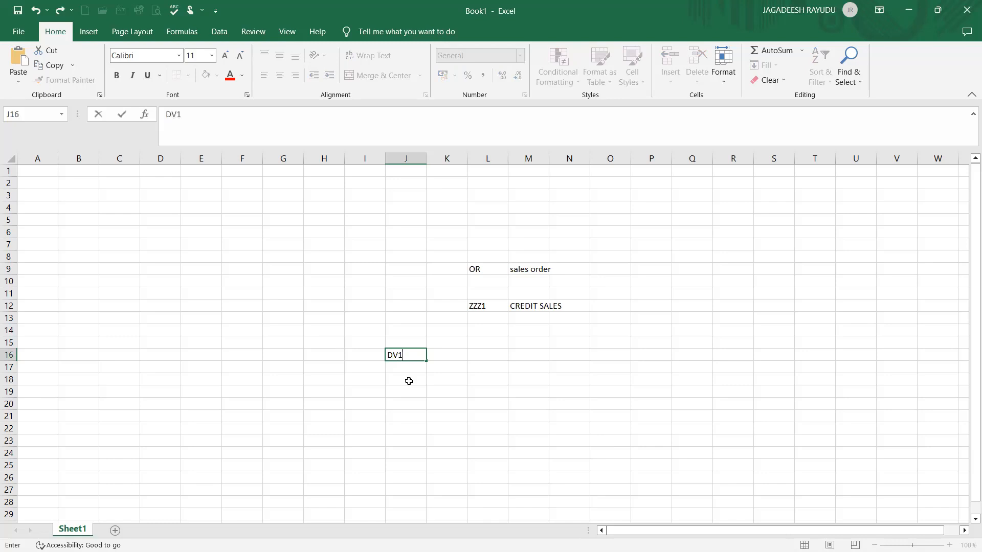
key(Return)
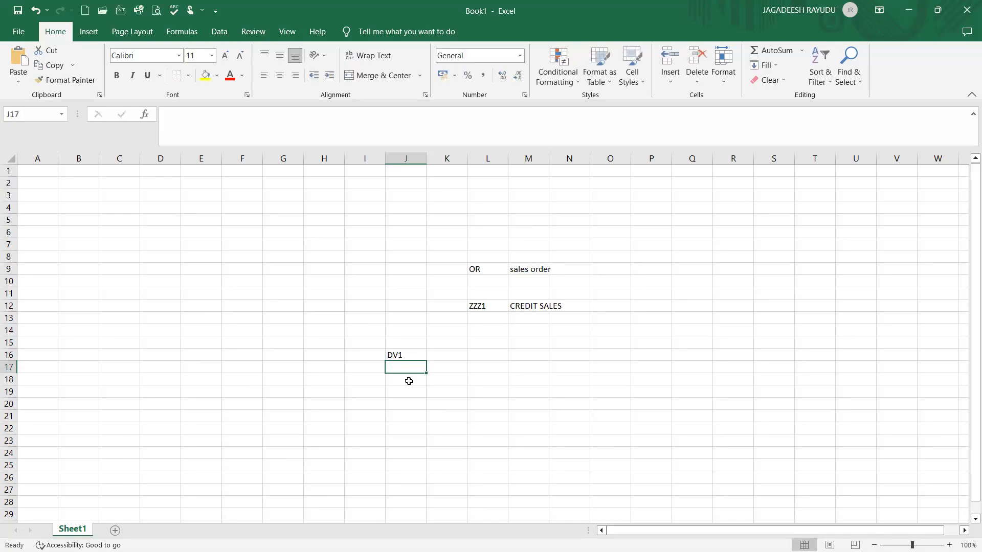
text(900)
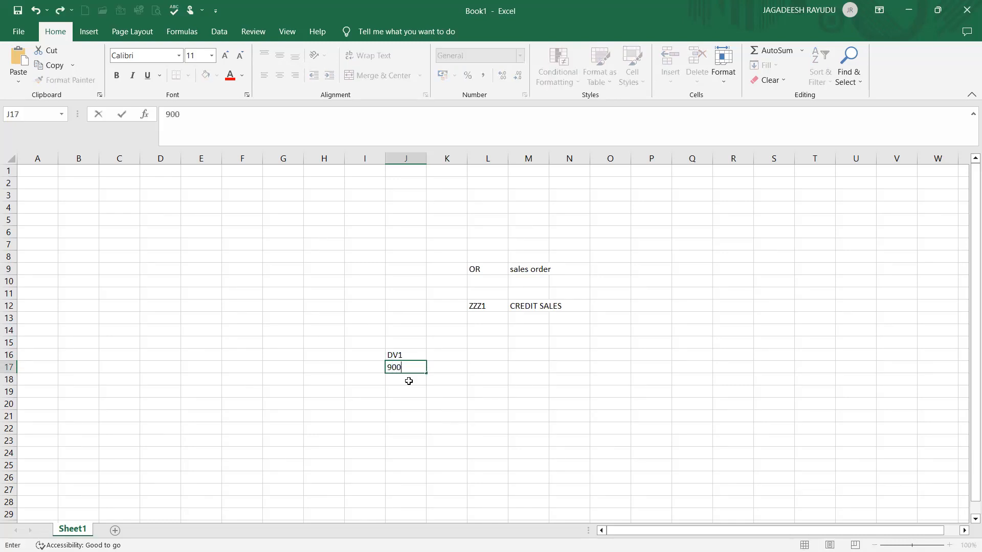
key(Return)
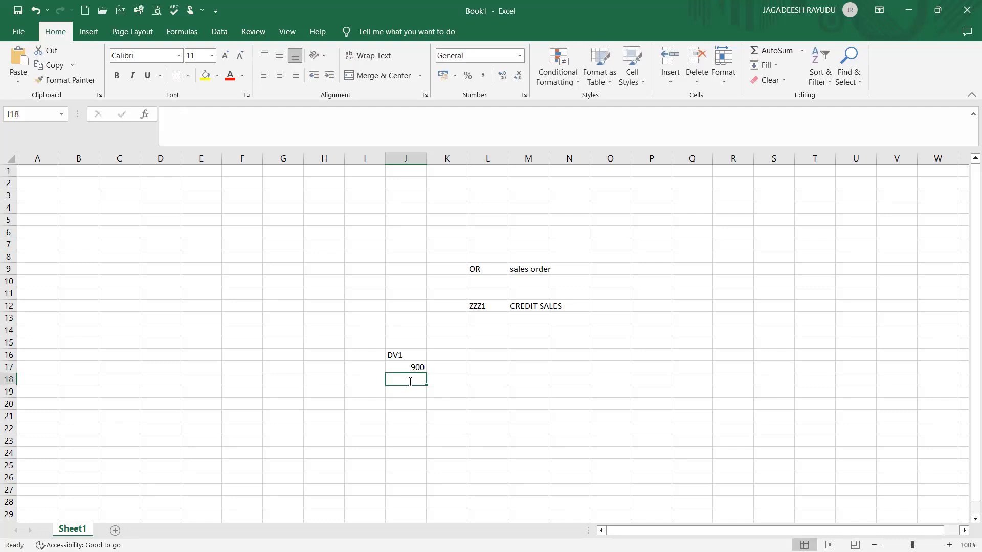
Enter 901 in J18
text(90)
key(Up)
key(Left)
key(Right)
key(Left)
key(Right)
key(Right)
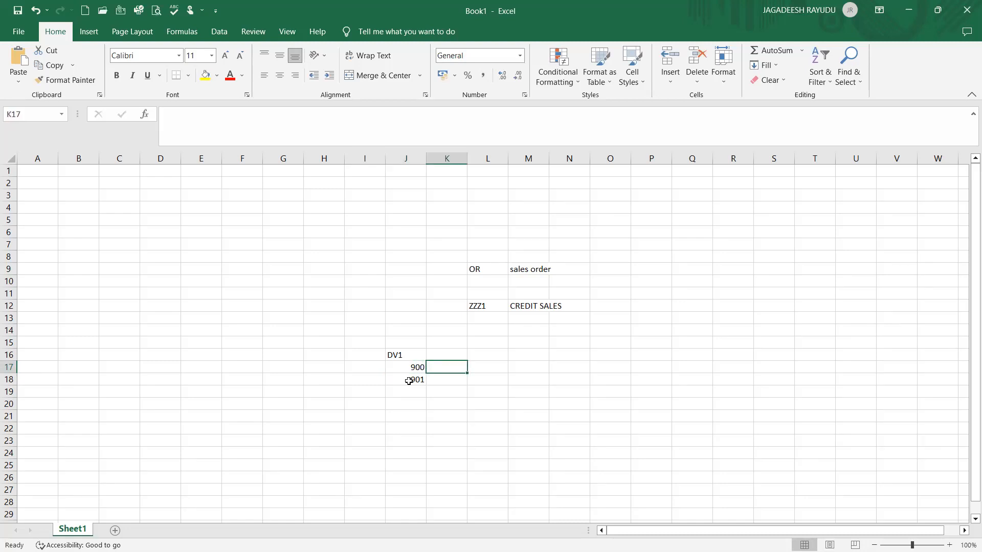
Enter GOLDEN CLIENT in K17 beside 900
text(GOLDEN CLIENT)
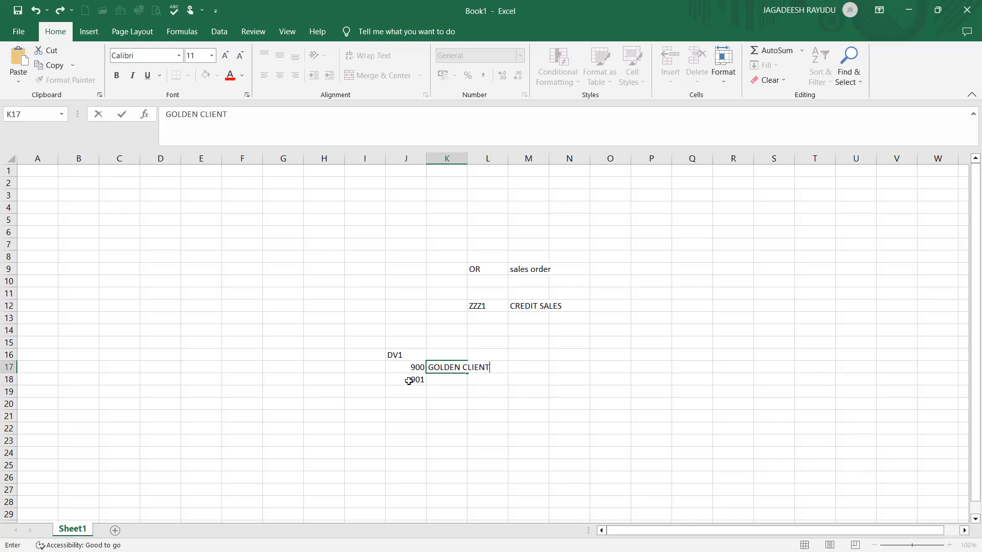
click(432, 388)
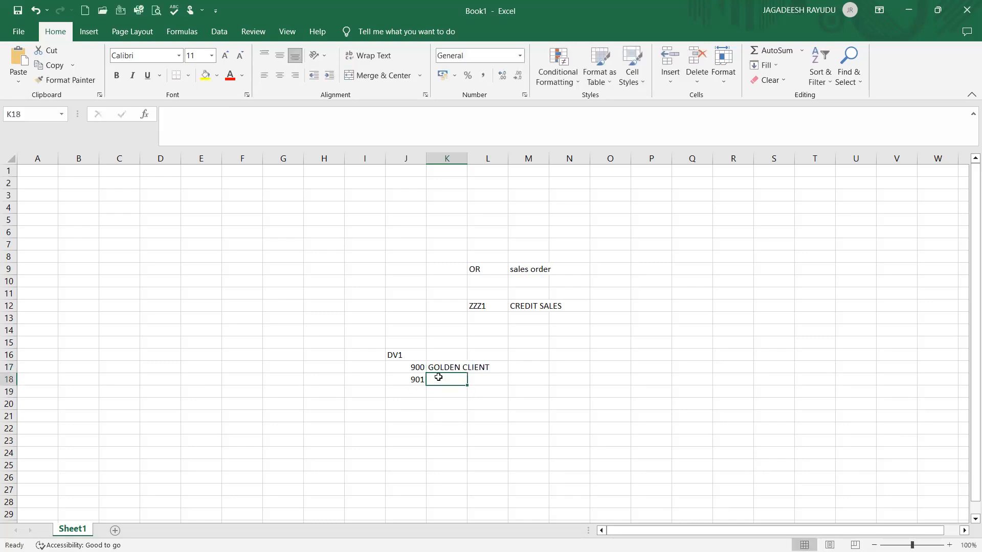
Enter DEV TEST CLIENT in K18 beside 901
text(DEVE TEL)
key(BackSpace)
key(BackSpace)
text(TEST)
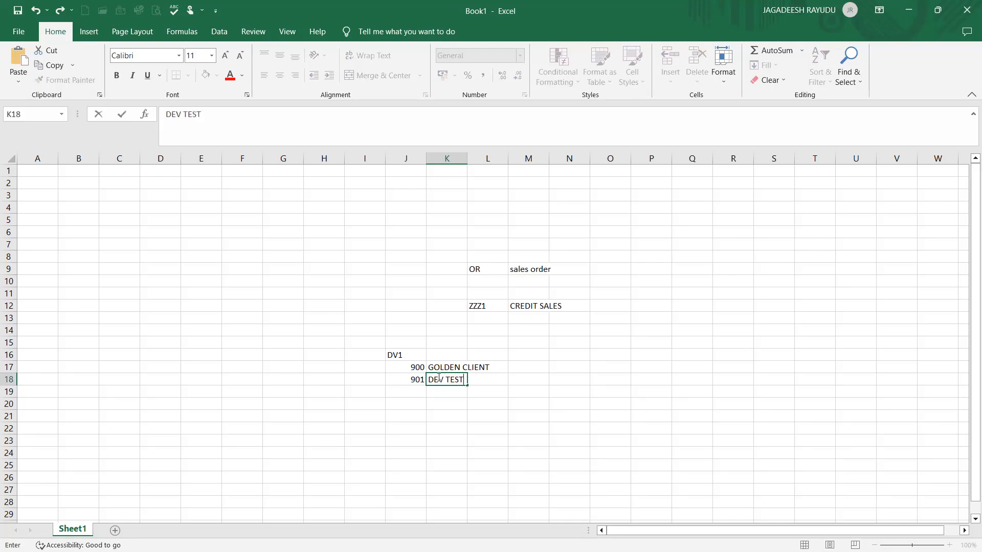
text( CLIE)
key(BackSpace)
text(IENT)
key(ctrl+Return)
click(513, 306)
click(486, 306)
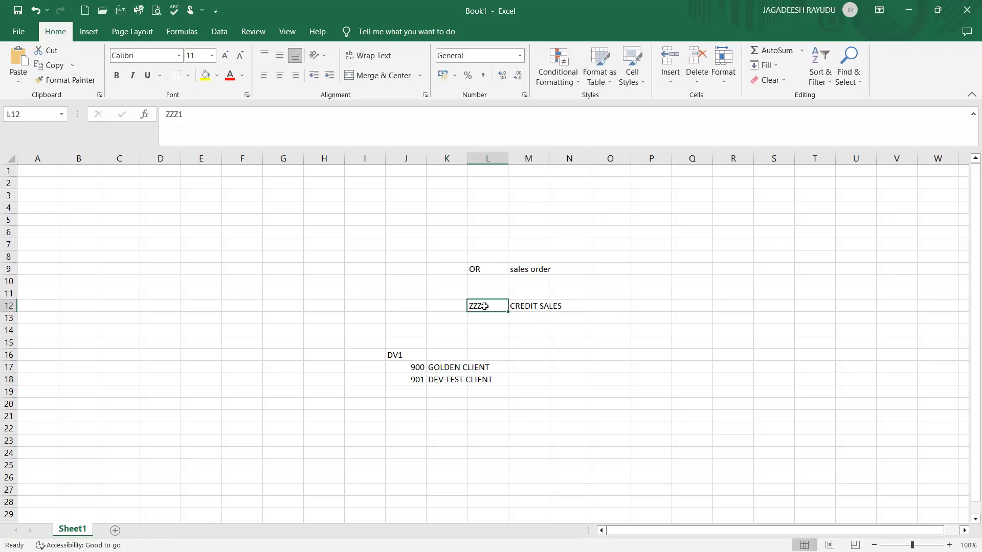
click(452, 380)
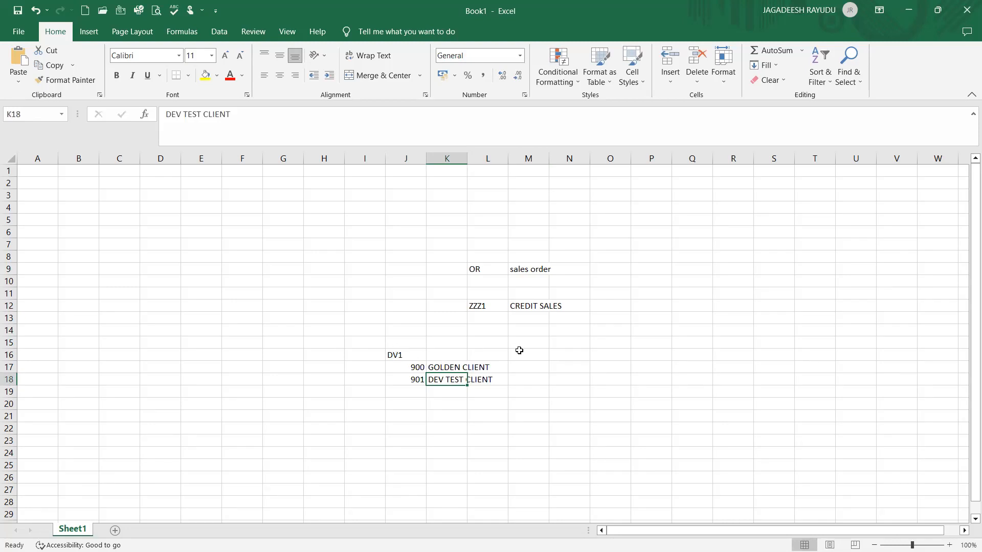
Select the client block J16:L18 and auto-fit column J's width
drag(373, 355, 393, 357)
click(394, 357)
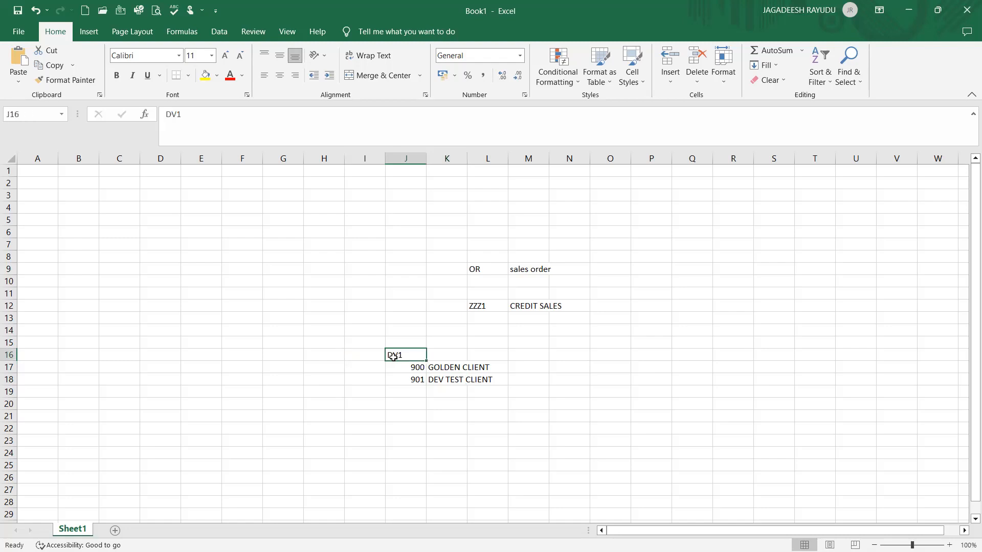
key(shift+Left)
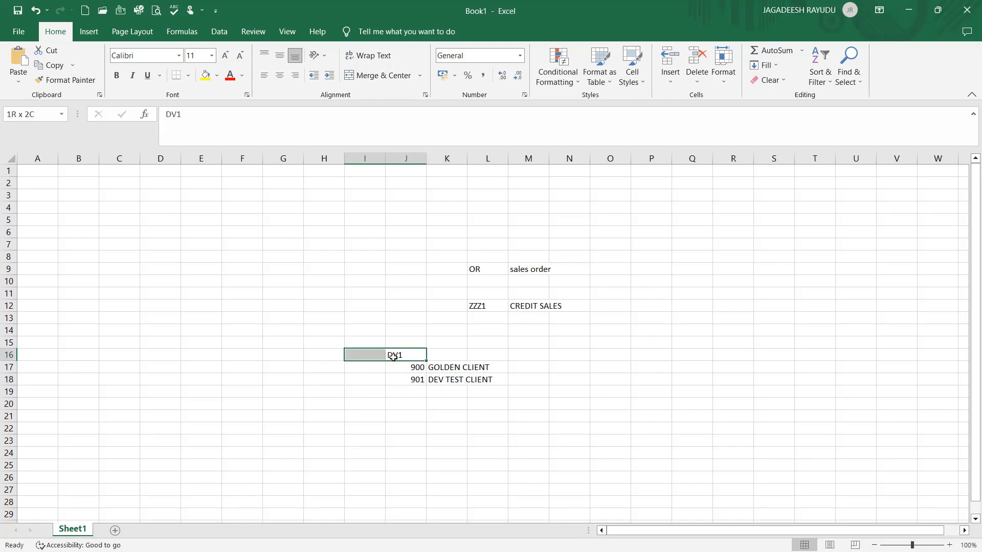
key(Down)
key(Up)
key(shift+Down)
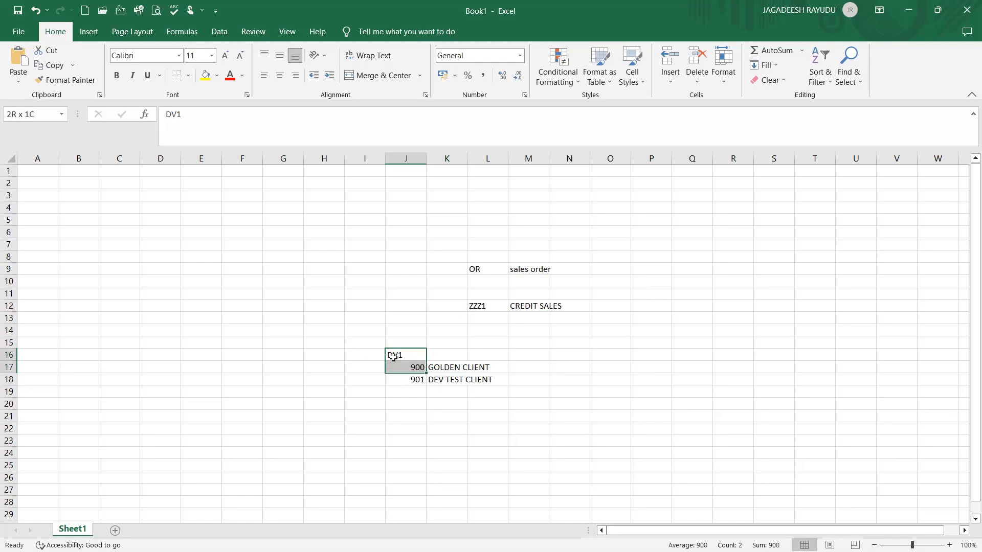
key(shift+Down)
key(shift+Right)
key(shift+Right)
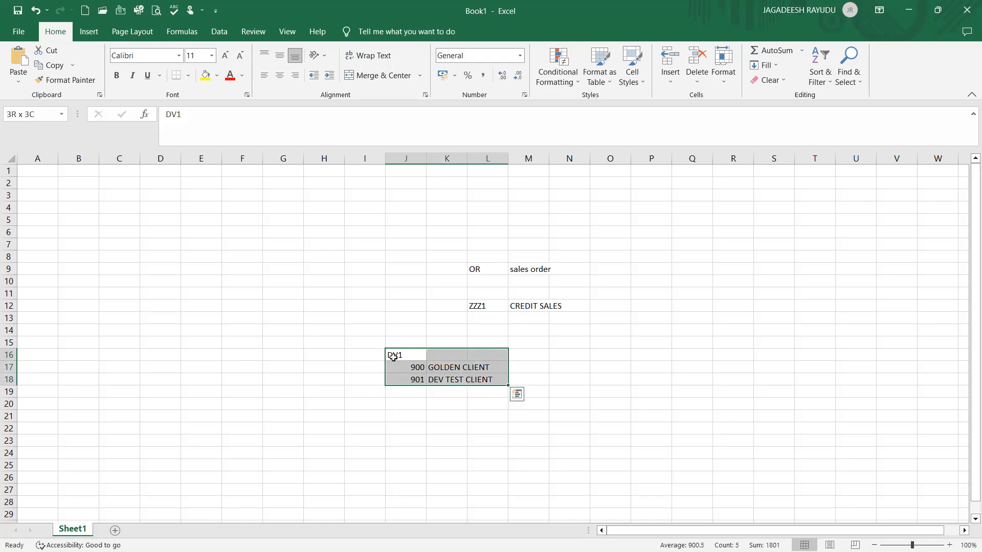
double_click(427, 161)
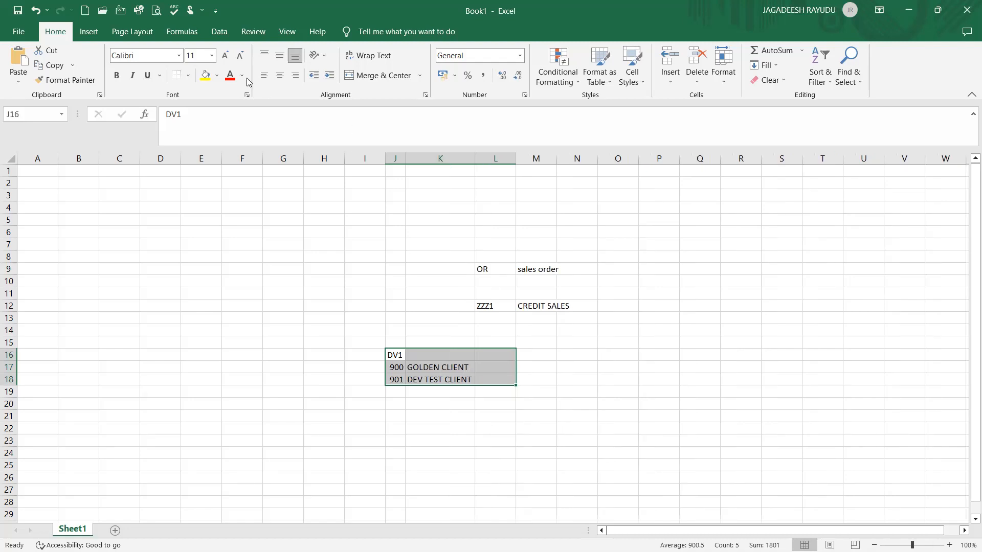
Fill the selected client block with green
click(217, 76)
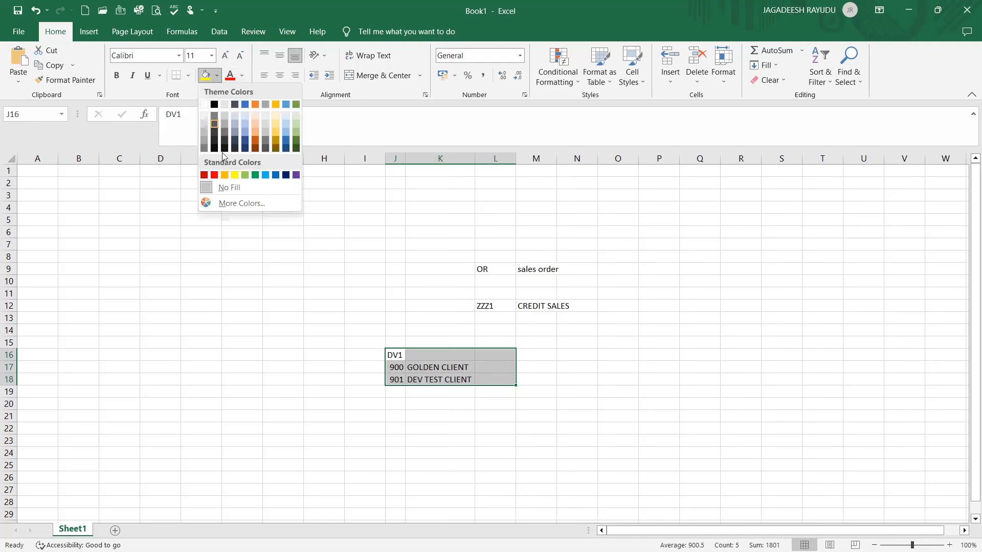
click(246, 175)
click(480, 438)
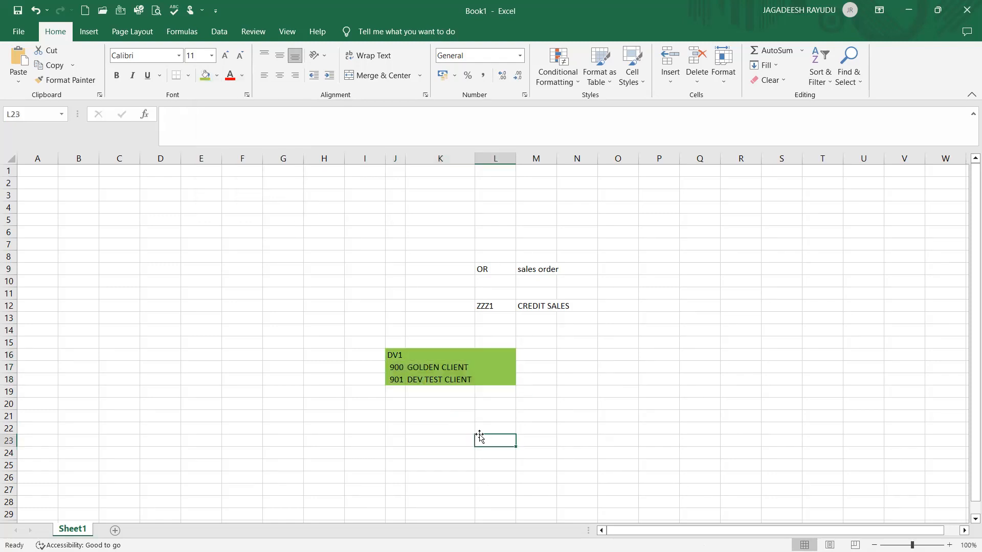
Enter QC1 in P16
click(613, 354)
text(q)
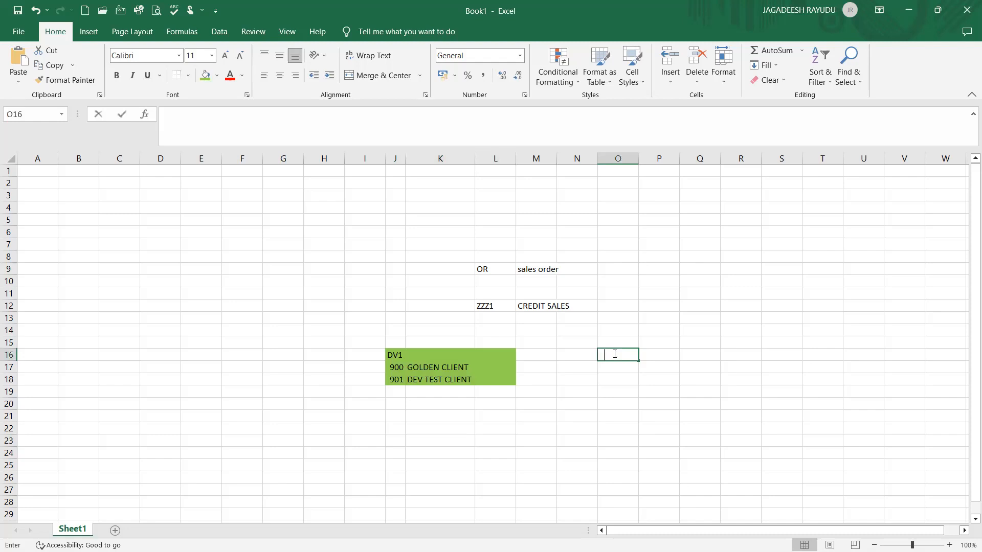
key(BackSpace)
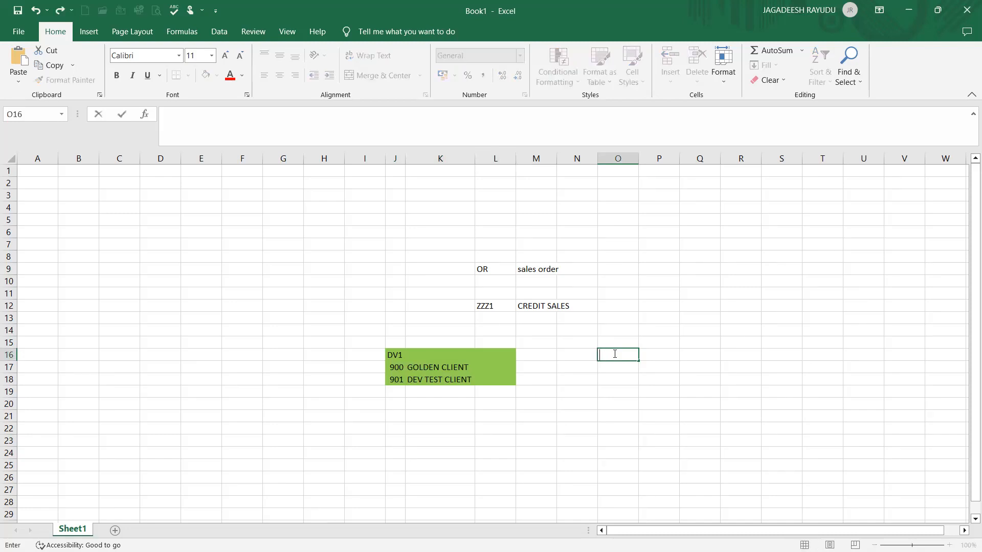
key(Tab)
text(q)
key(BackSpace)
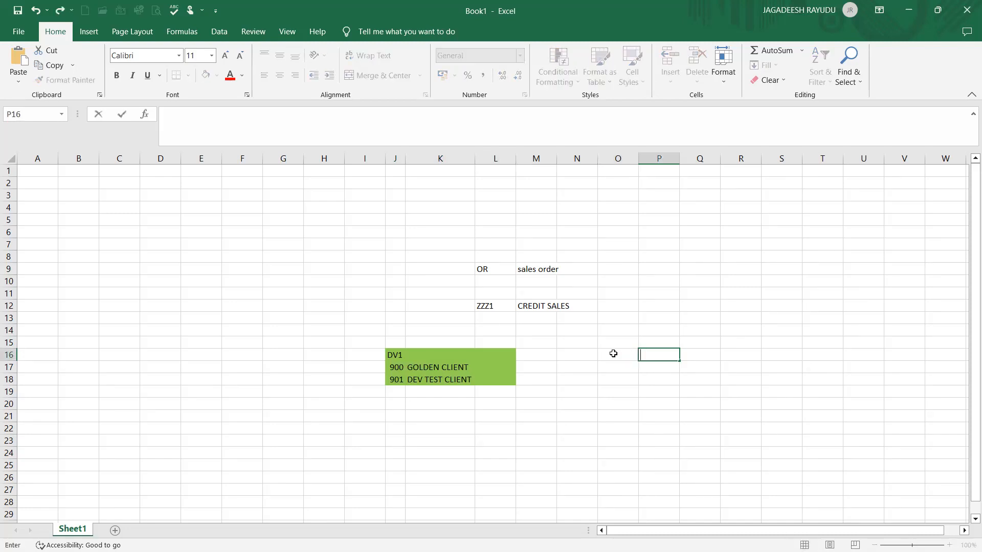
text(QC1)
key(Return)
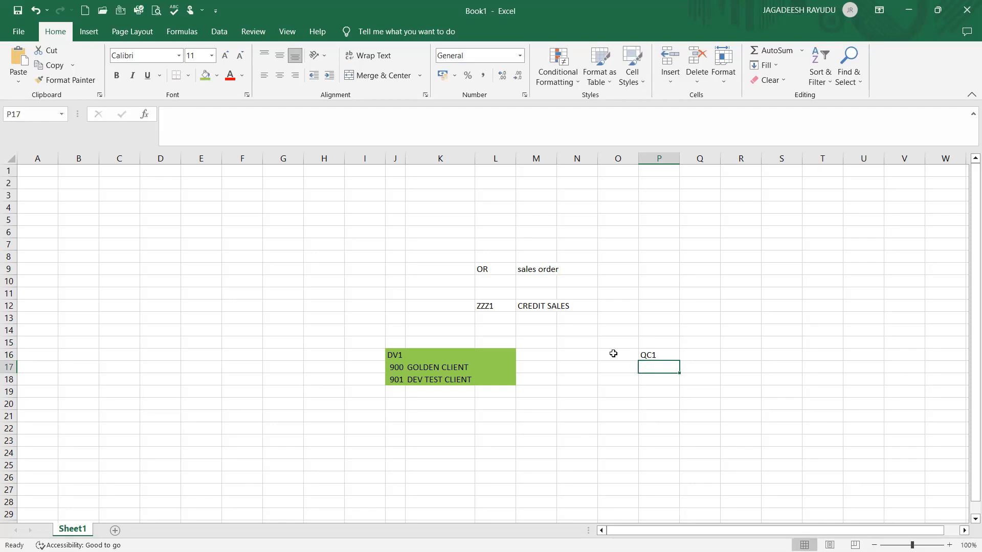
Enter 905 in P17 below QC1
text(905)
key(Right)
key(Left)
key(Left)
key(Left)
key(Left)
key(Left)
click(505, 305)
click(469, 380)
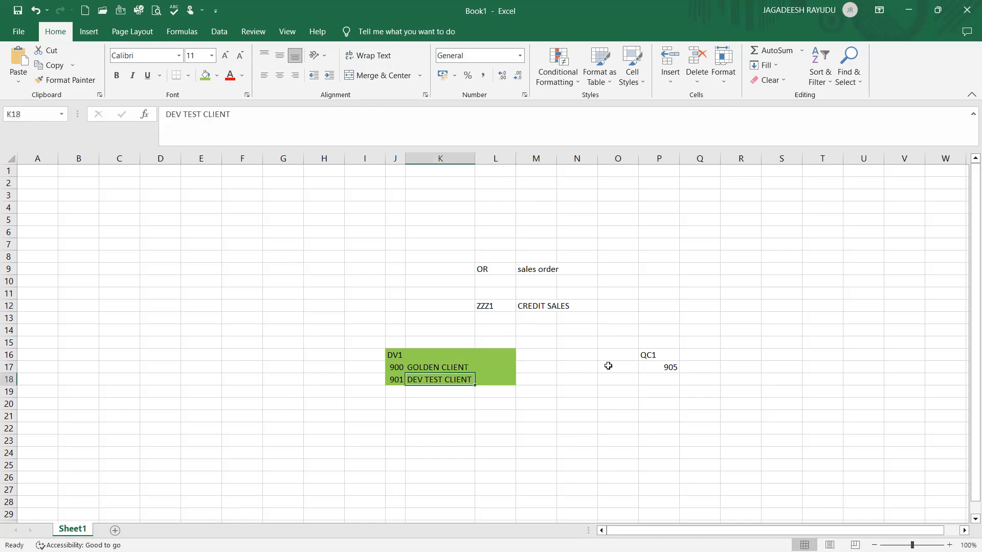
Enter TRSTING in Q14
drag(663, 359, 688, 329)
click(688, 330)
text(TR)
text(S)
key(BackSpace)
text(STING)
click(686, 354)
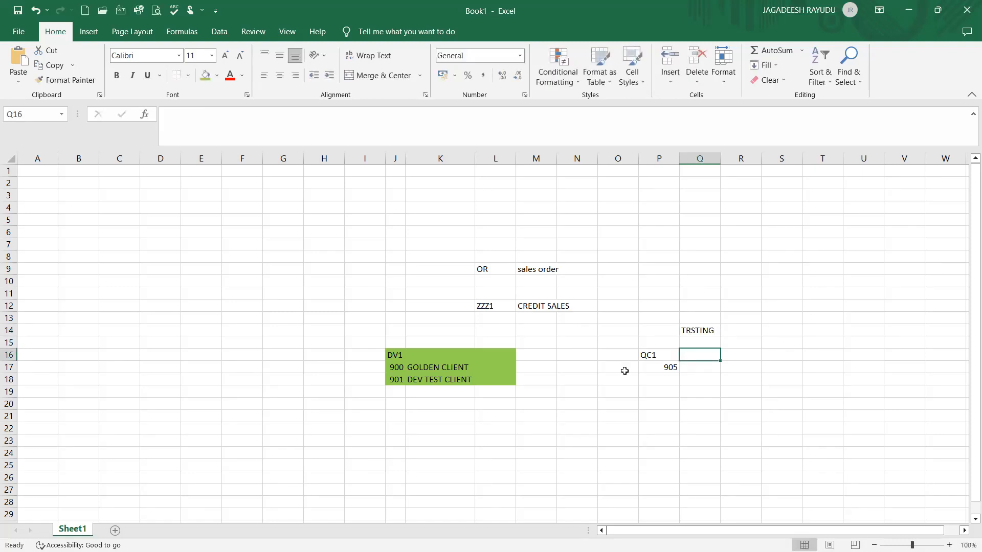
Enter TR in K22 and TRANSPORT REQUEST in L22
click(436, 355)
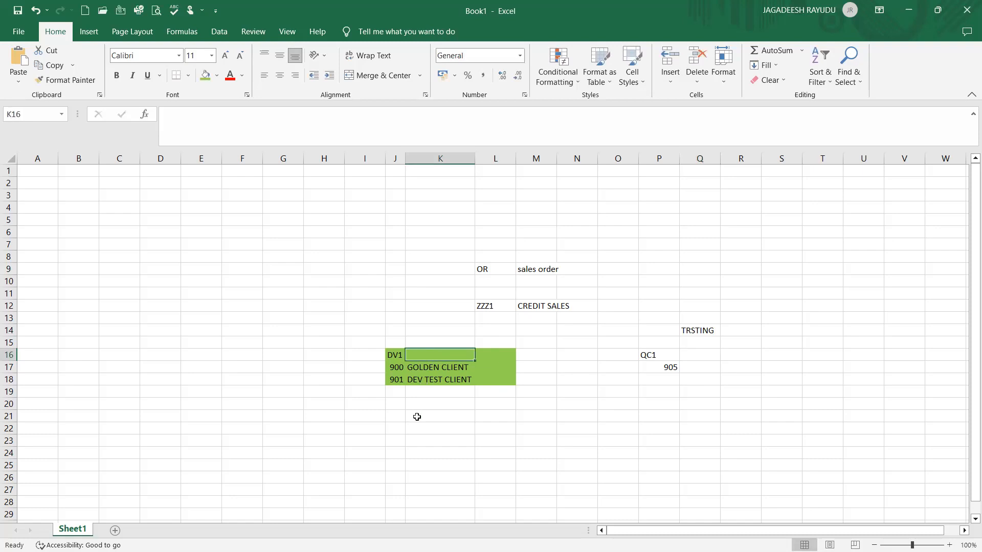
click(368, 428)
click(438, 430)
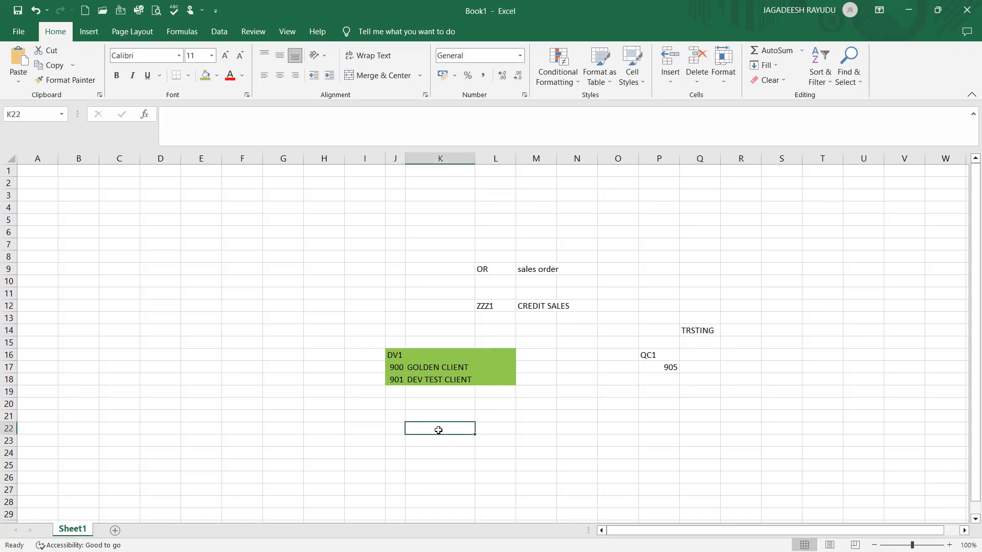
text(TR)
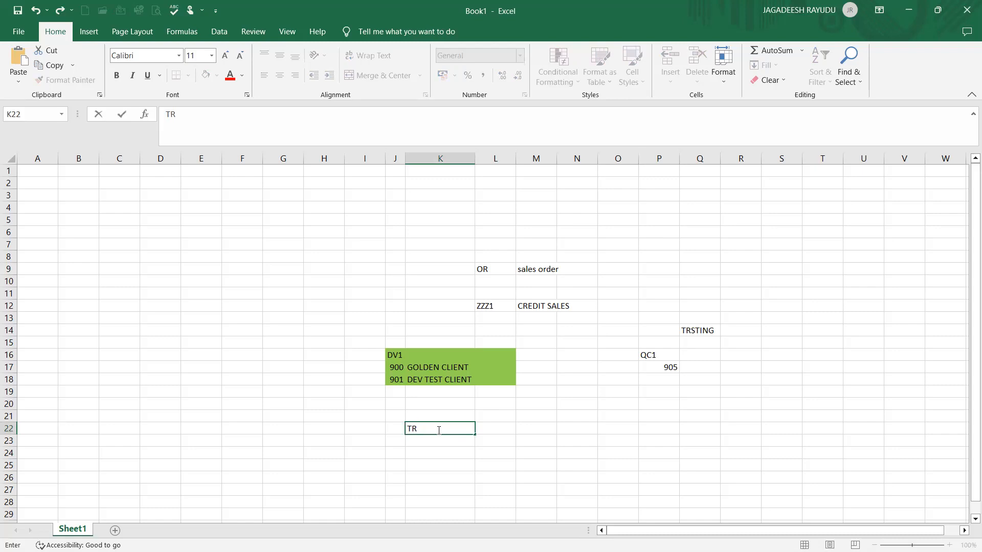
key(Tab)
text(GTRA)
key(BackSpace)
key(BackSpace)
key(BackSpace)
key(BackSpace)
text(TRANS PO)
key(BackSpace)
key(BackSpace)
key(BackSpace)
text(PORT REU)
key(BackSpace)
text(QUES)
key(Return)
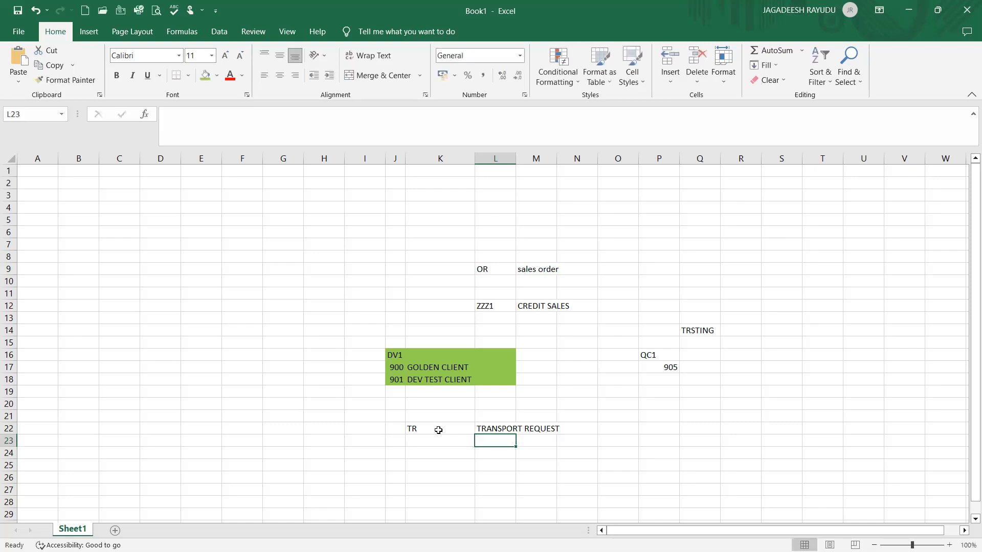
Enter MANUAL in M25 and AUTOMATIC in M26
key(Down)
key(Right)
key(Down)
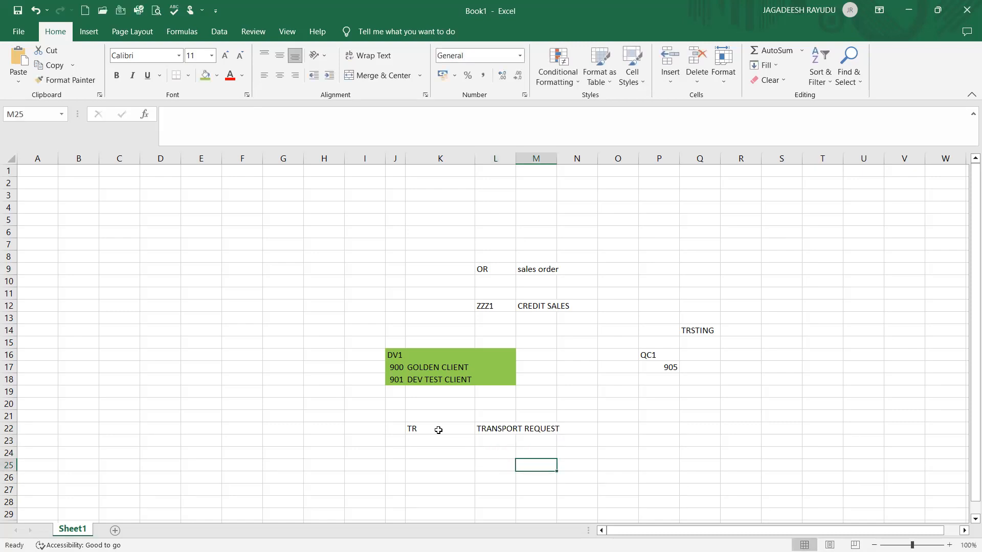
text(MAUN)
key(BackSpace)
key(BackSpace)
text(NUAL)
key(Return)
text(AU)
key(BackSpace)
key(BackSpace)
text(AUTOMATIC)
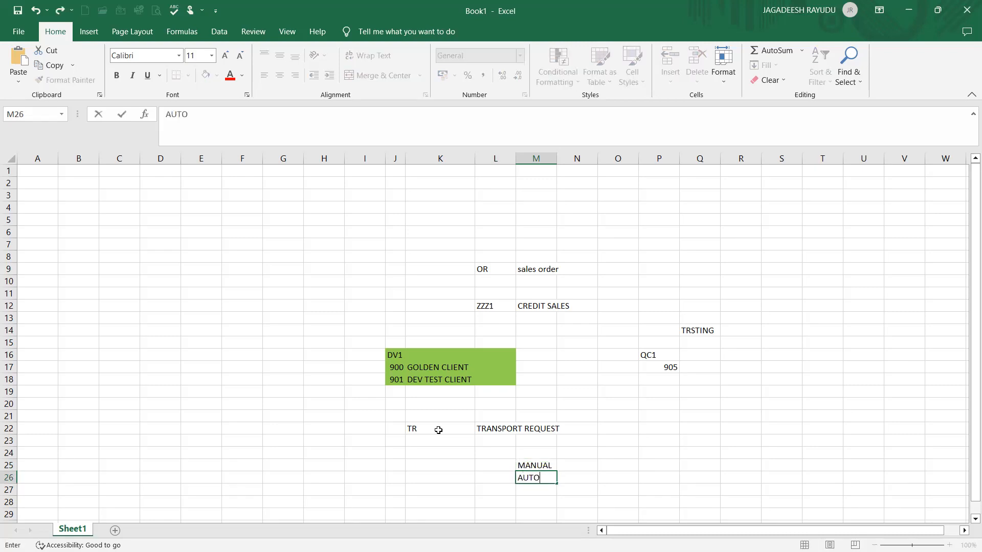
Enter SE01 in O25 beside MANUAL
click(622, 466)
text(S)
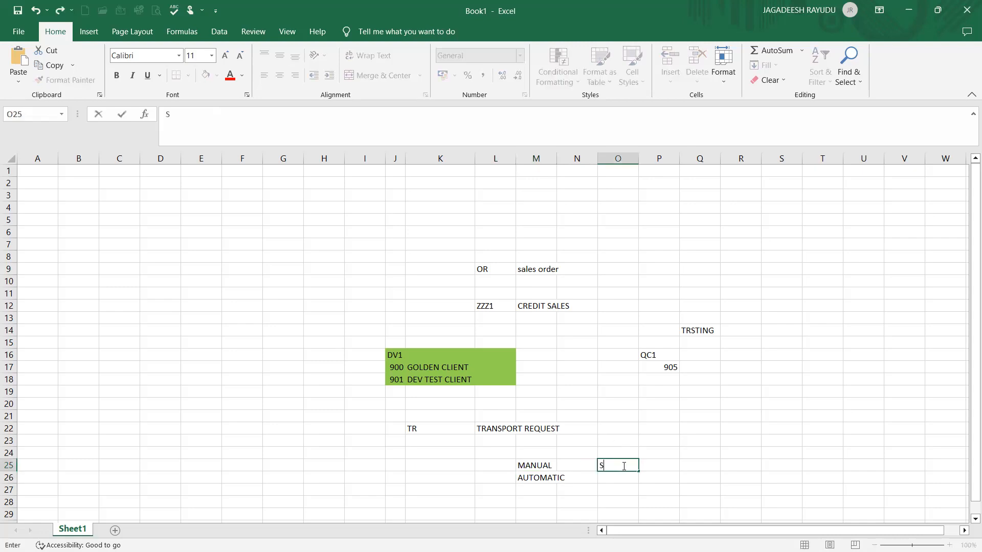
text(E01)
key(Left)
key(Right)
key(Left)
key(Left)
key(Left)
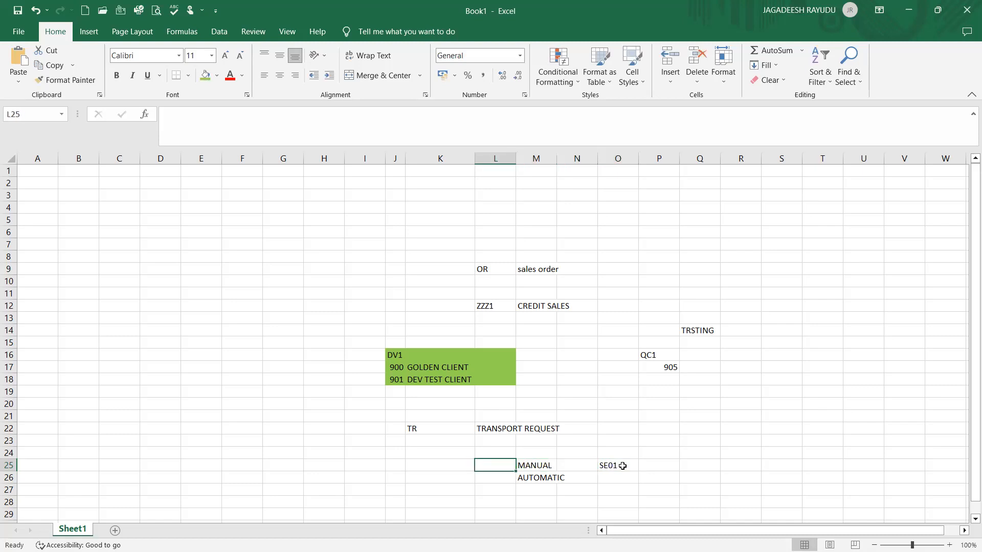
click(490, 308)
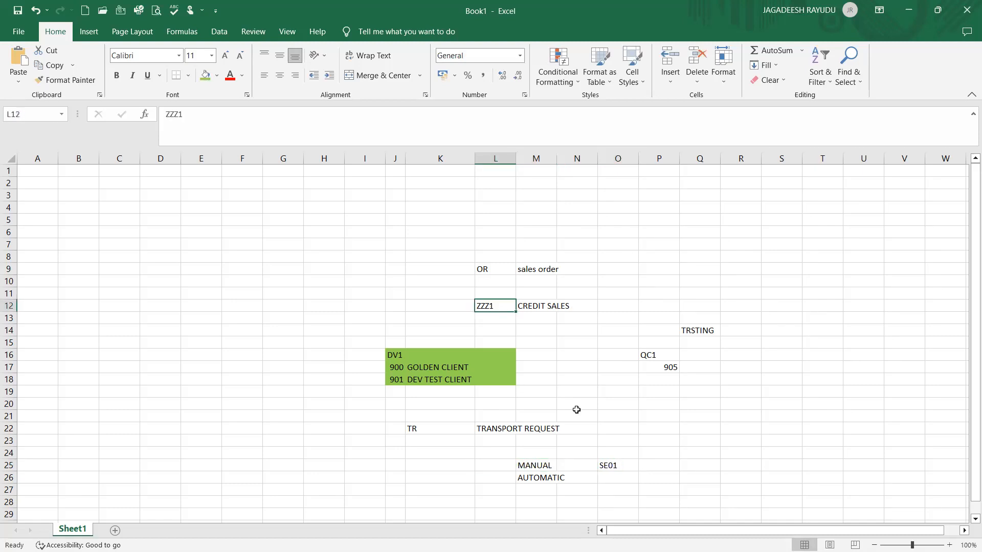
click(611, 468)
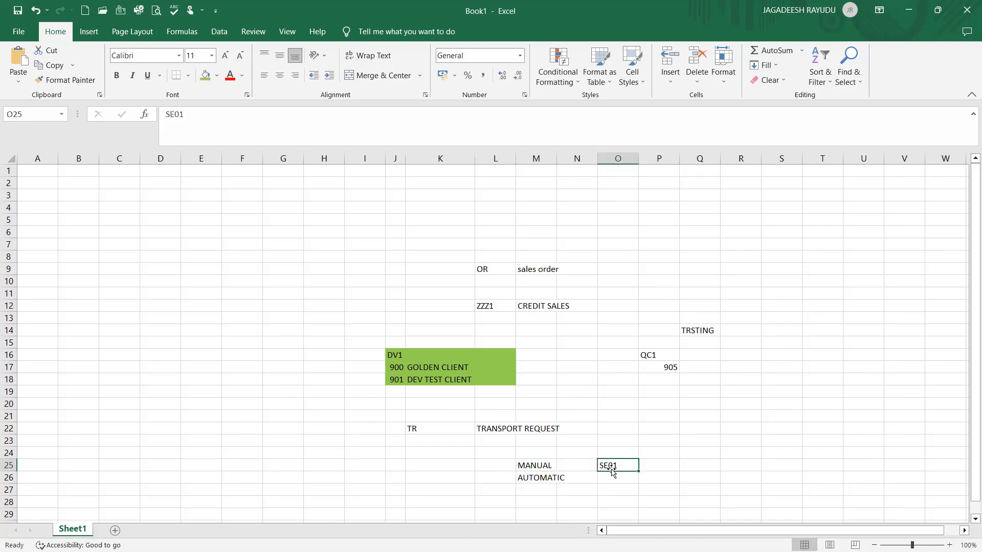
click(425, 379)
click(396, 379)
click(397, 366)
click(397, 378)
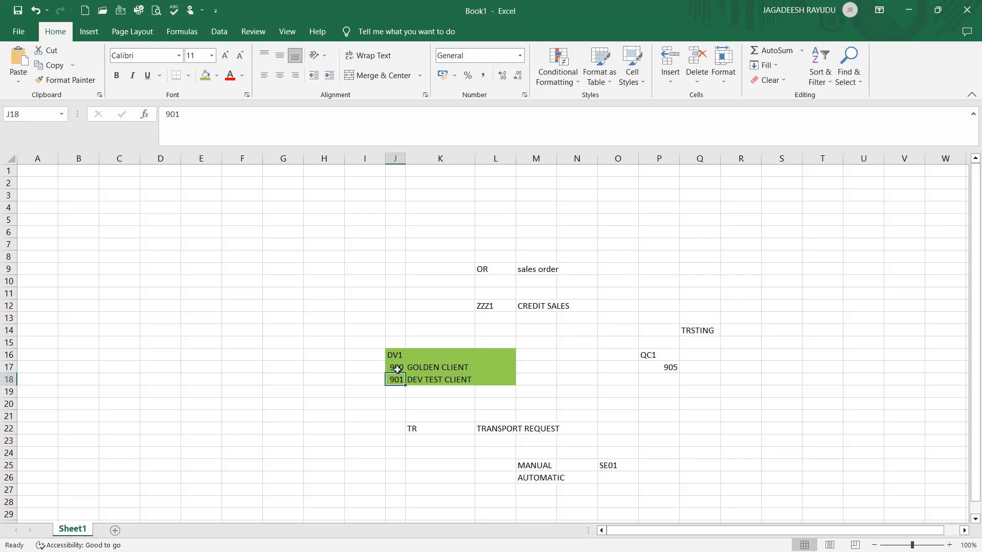
double_click(397, 368)
drag(394, 380, 362, 395)
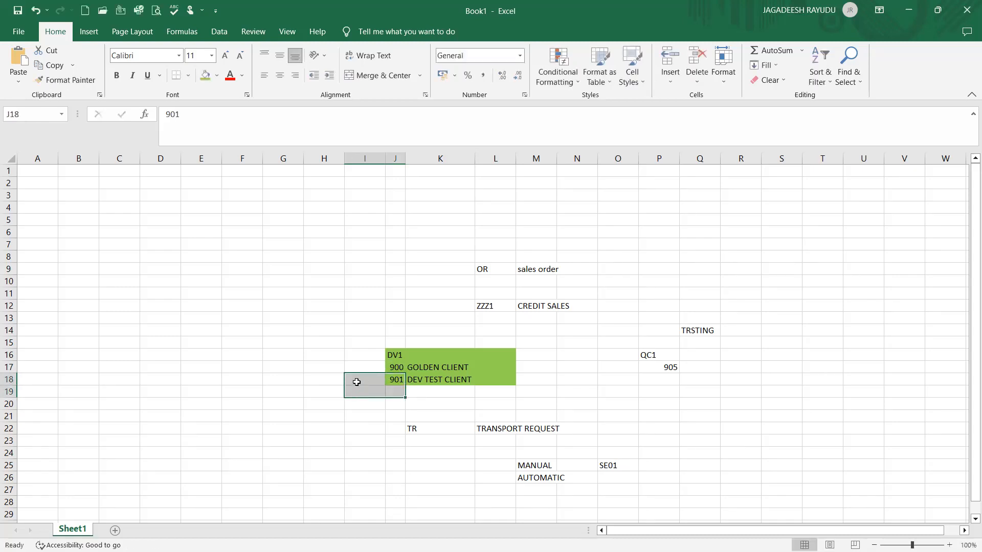
click(356, 382)
Enter CLIENT COPY in I20 and SCC1 in K20
click(355, 402)
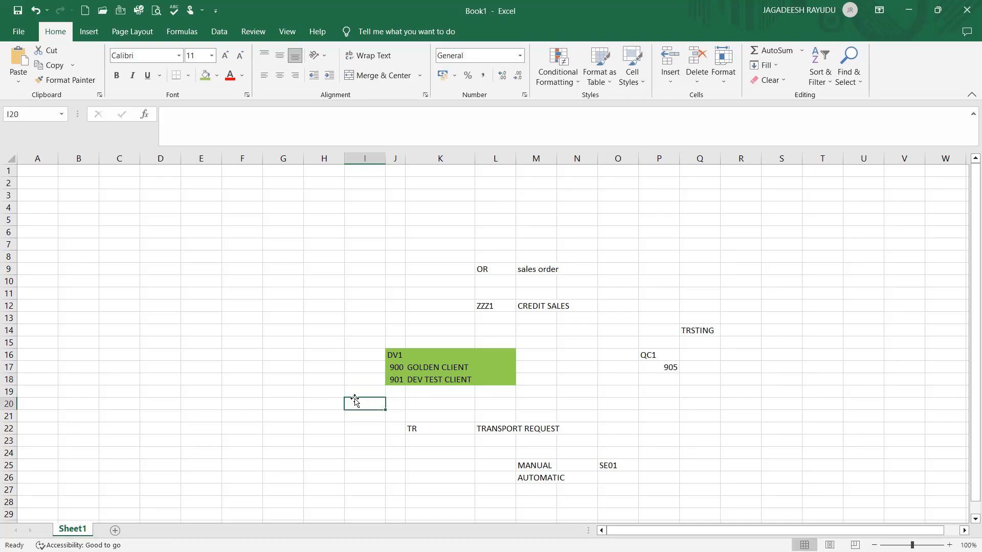
text(CLIENT)
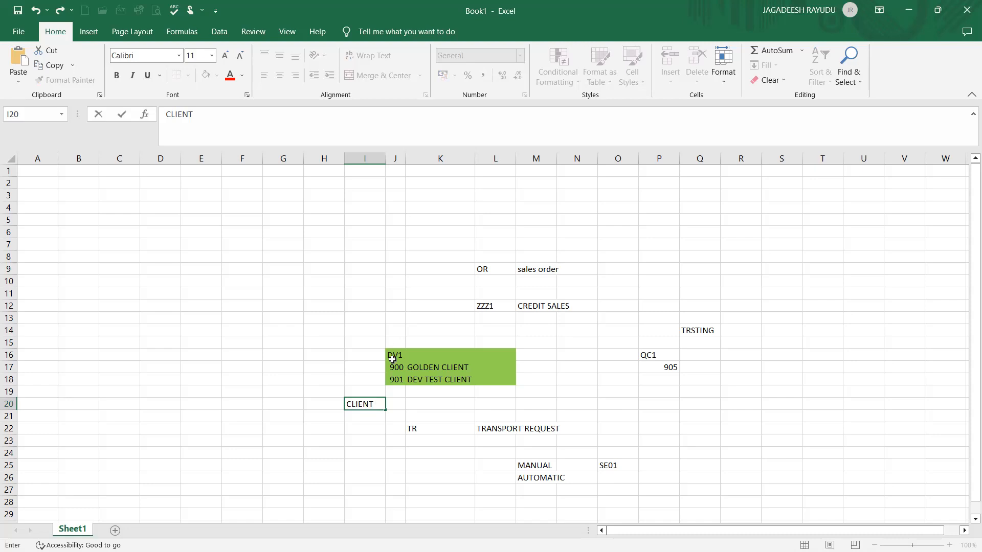
text( COPY)
click(438, 405)
text(SCC1)
key(Return)
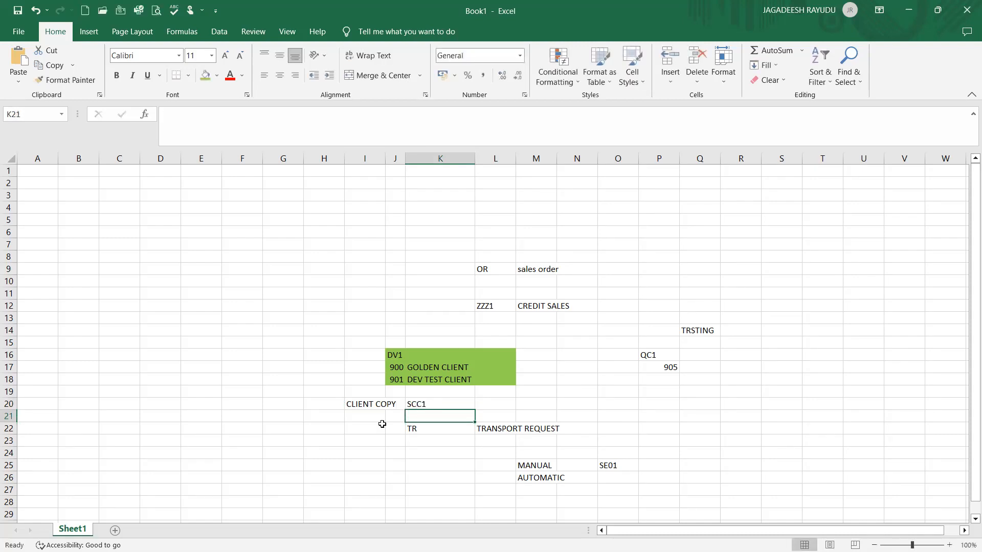
click(353, 405)
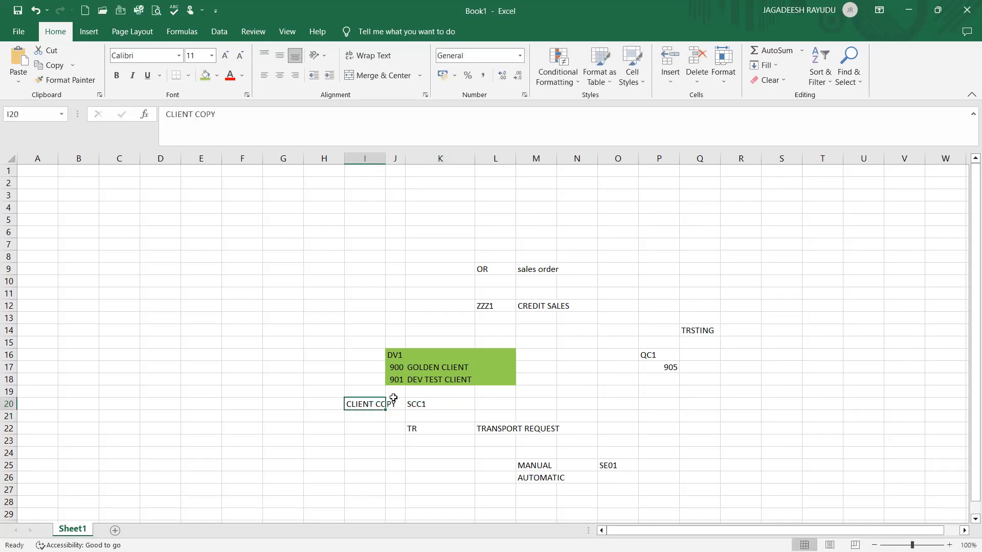
click(418, 368)
click(447, 355)
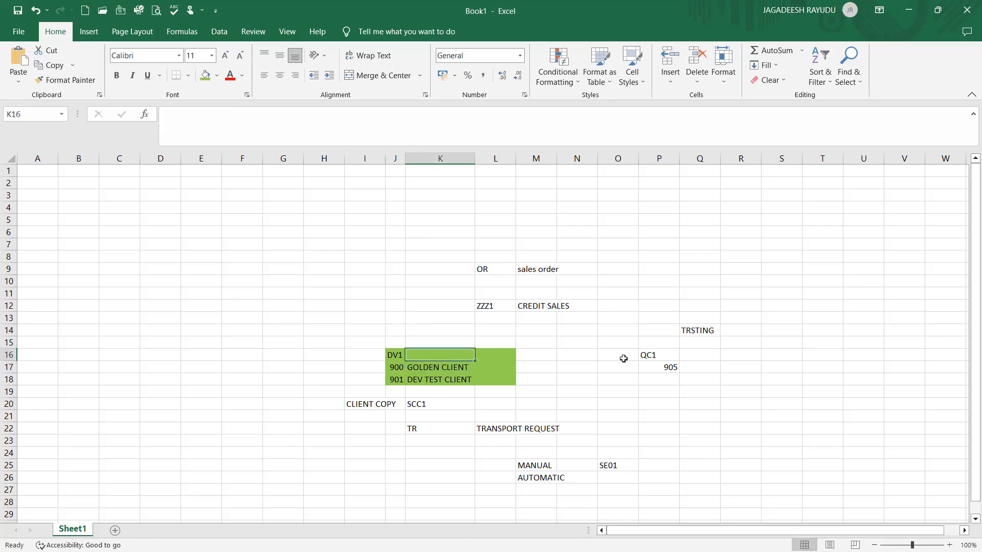
click(642, 356)
click(505, 357)
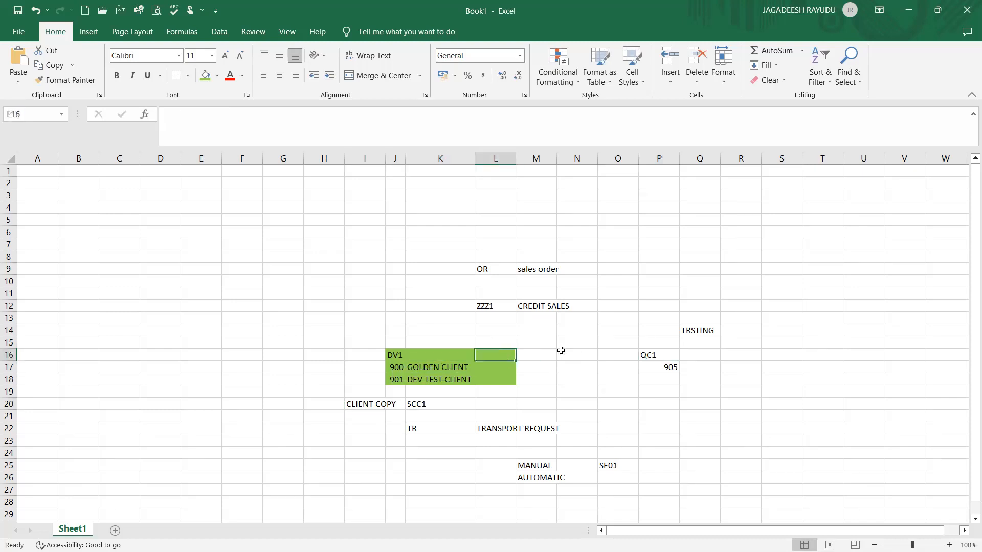
click(649, 355)
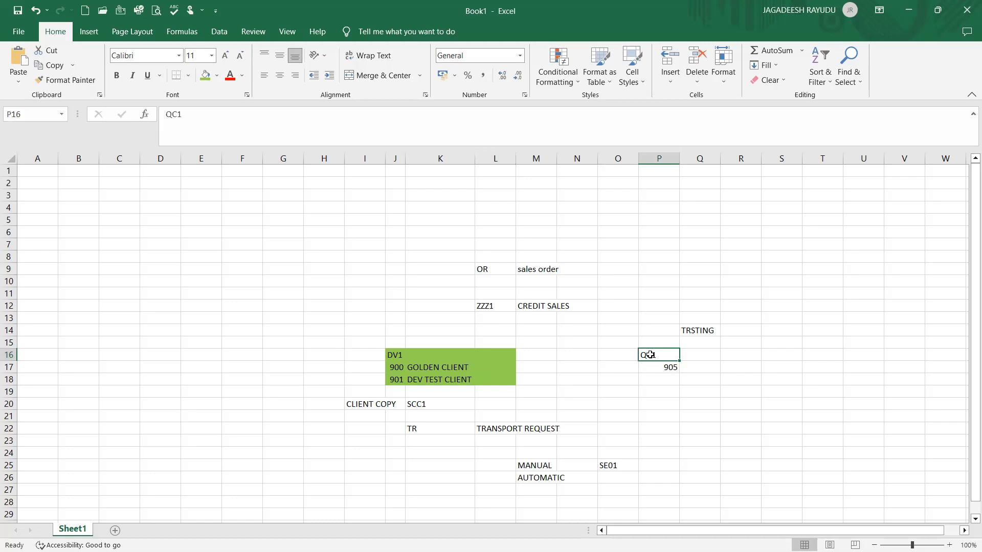
click(468, 364)
click(512, 424)
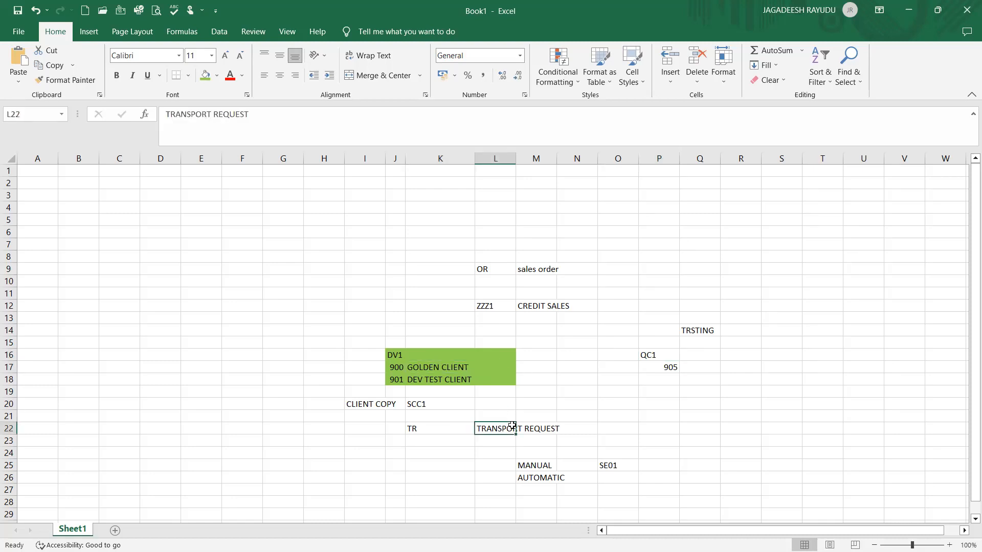
click(425, 356)
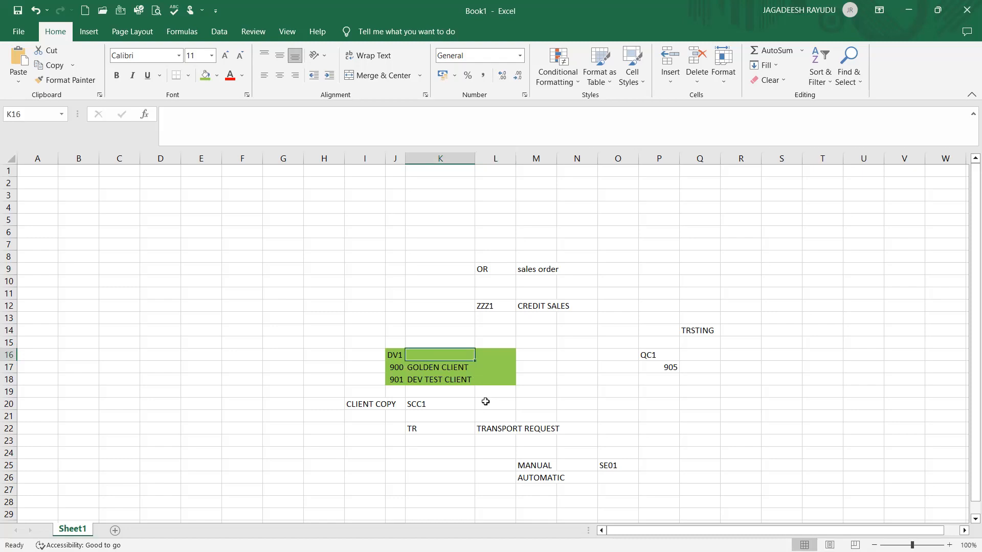
Review the existing transport, client and testing entries across the sheet
click(497, 426)
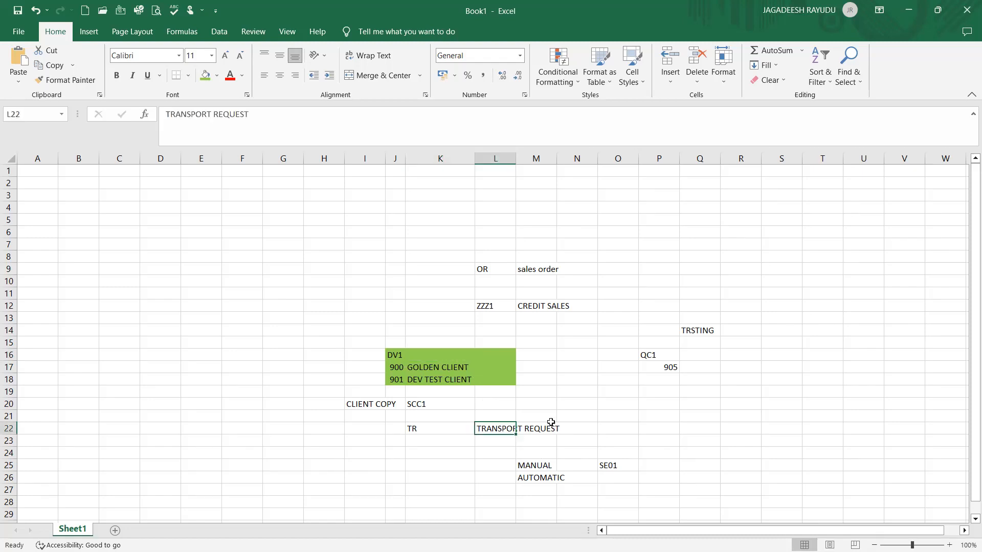
click(612, 466)
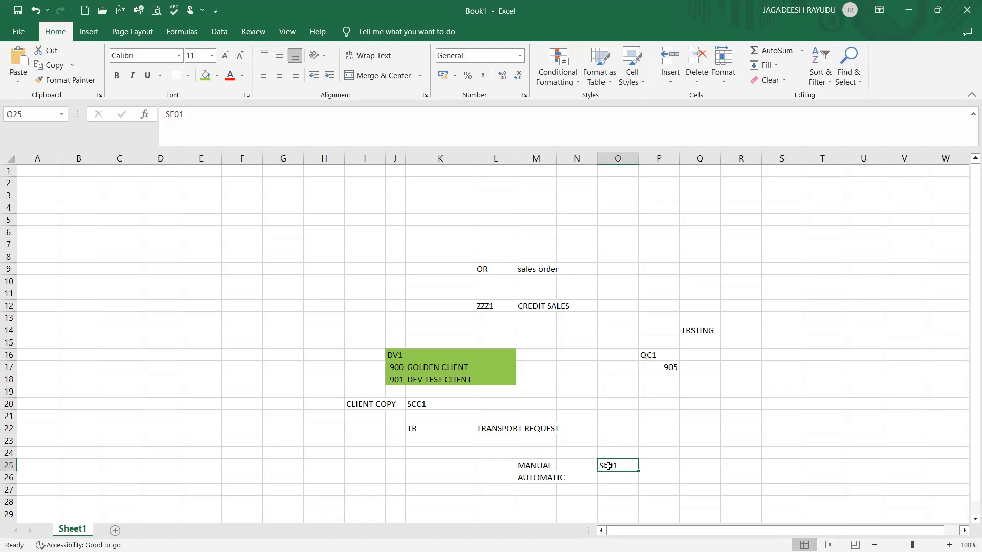
click(532, 479)
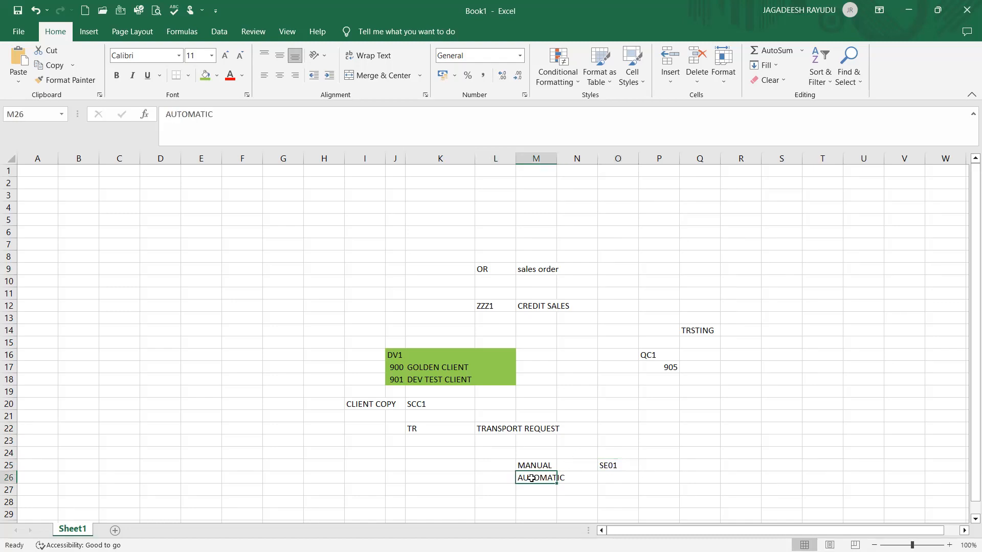
click(520, 450)
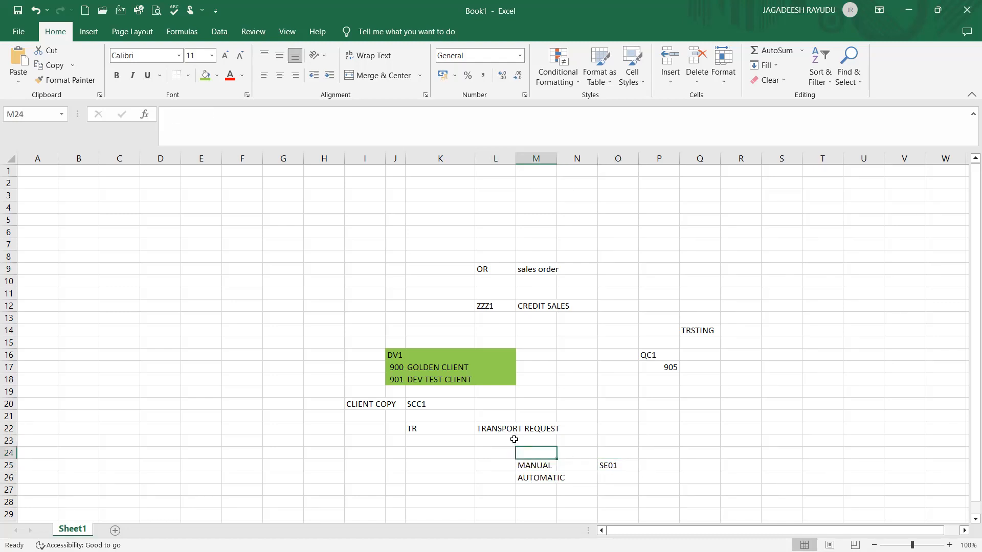
click(506, 440)
click(468, 356)
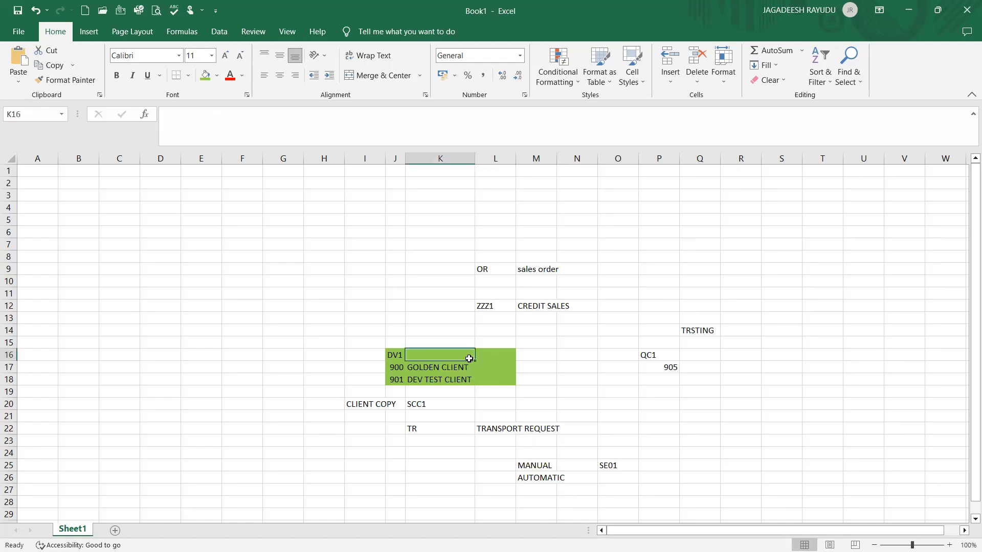
click(649, 355)
key(Down)
key(Down)
click(685, 358)
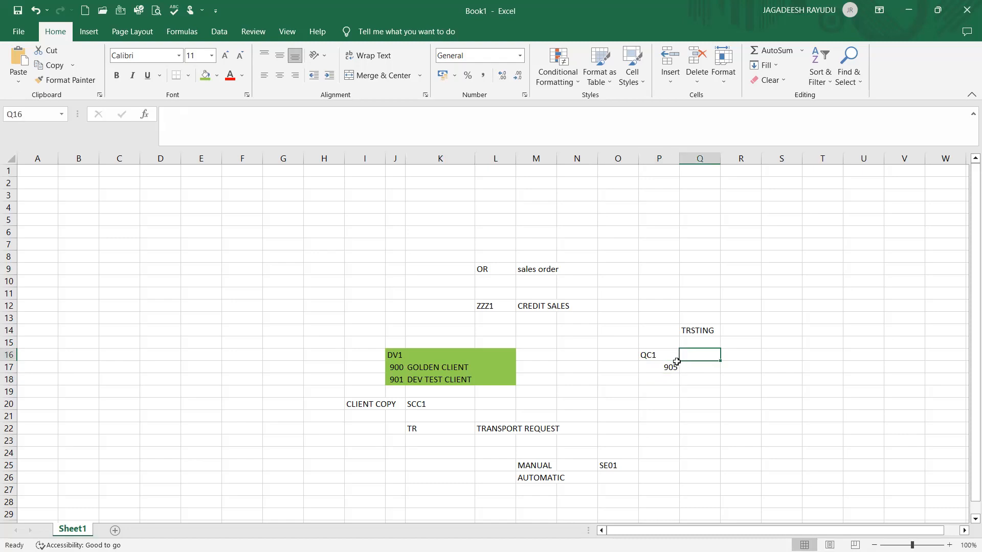
Copy ZZZ1 from L12 and paste it into L15 and Q16
click(490, 307)
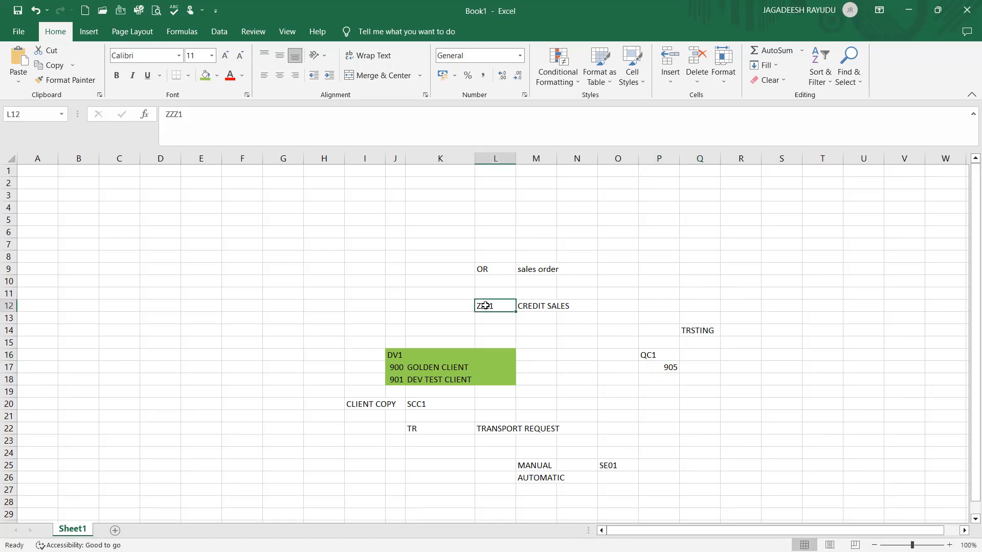
key(ctrl+c)
key(Down)
key(Down)
key(Down)
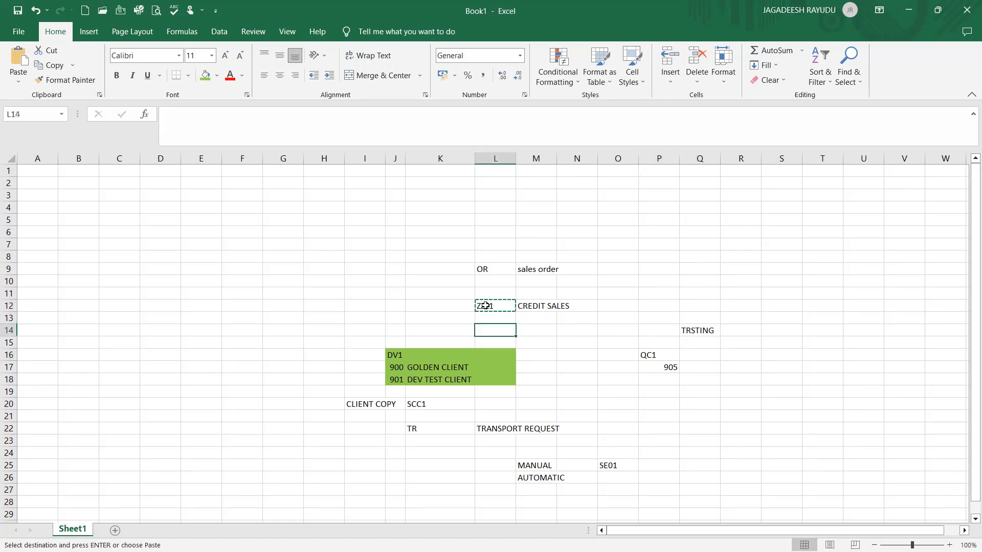
key(ctrl+v)
key(Right)
key(Right)
key(Right)
key(Right)
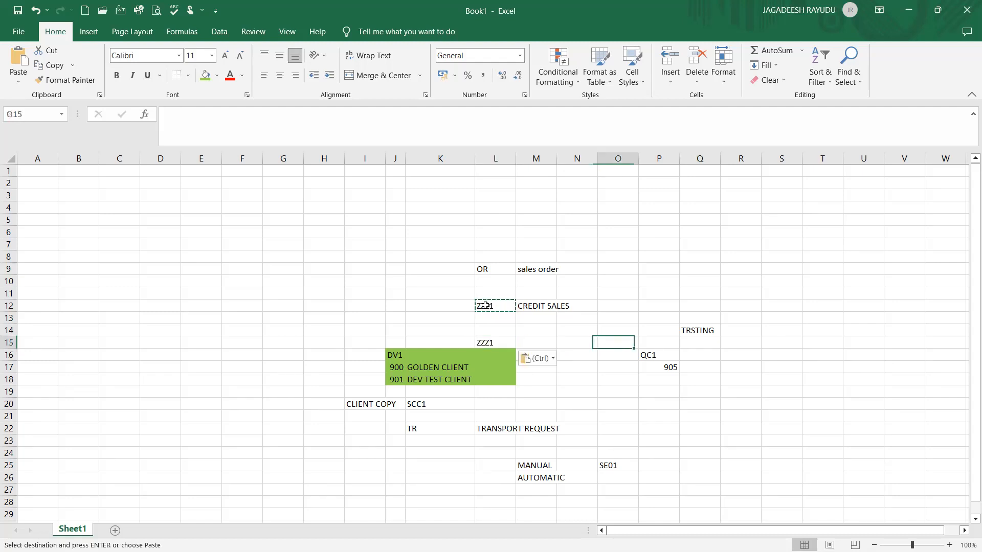
key(Down)
key(Right)
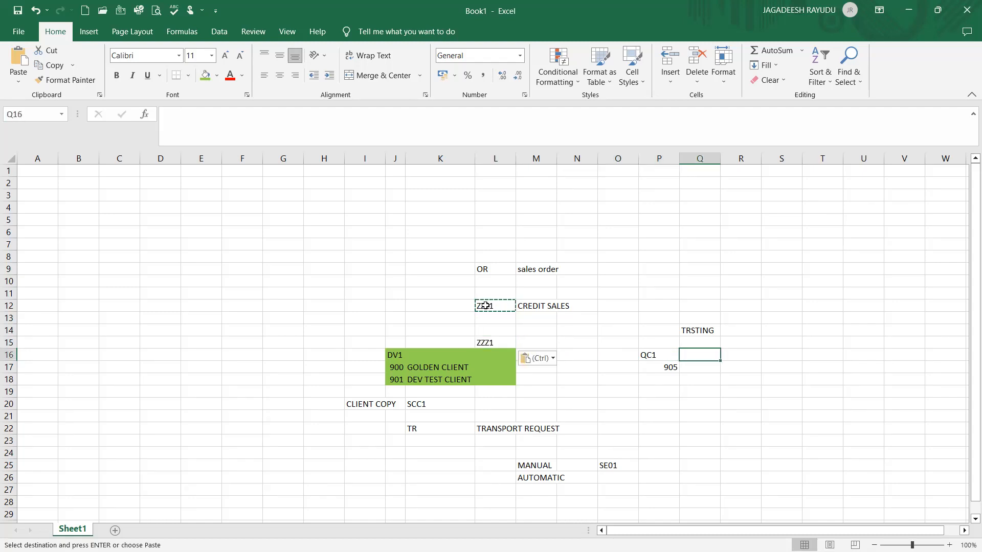
key(ctrl+v)
Replace the entry in Q14 with TESTING TEAM
click(704, 408)
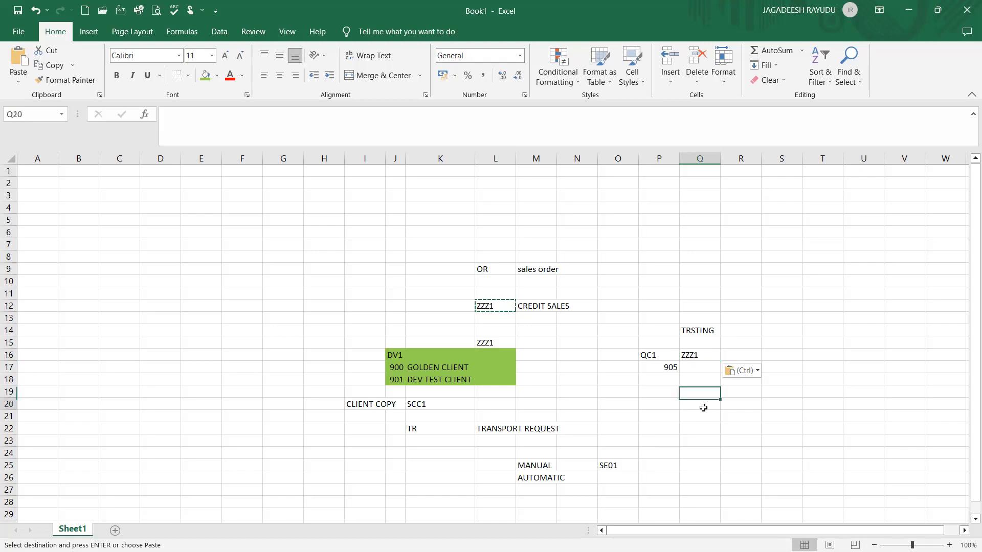
click(687, 330)
text(T)
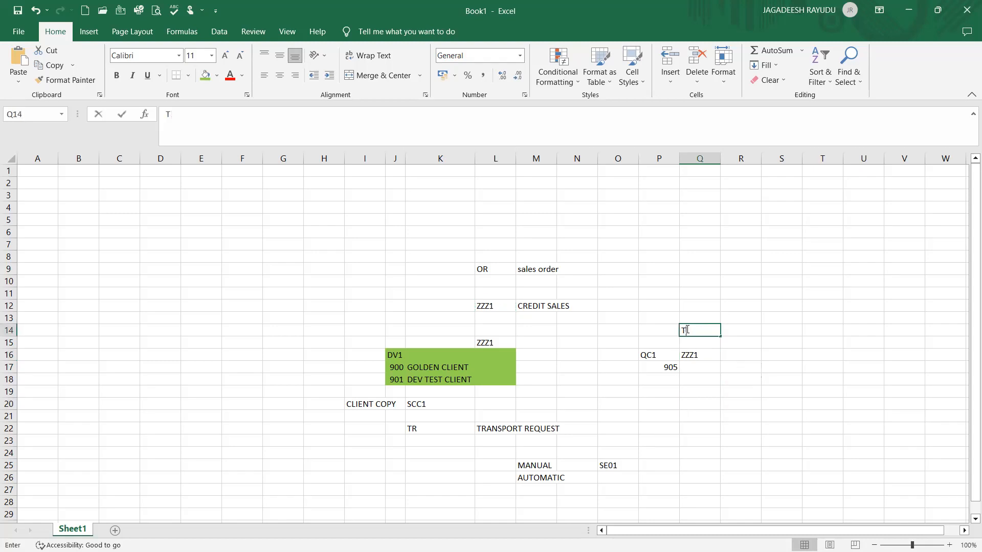
text(ESTING TEAM)
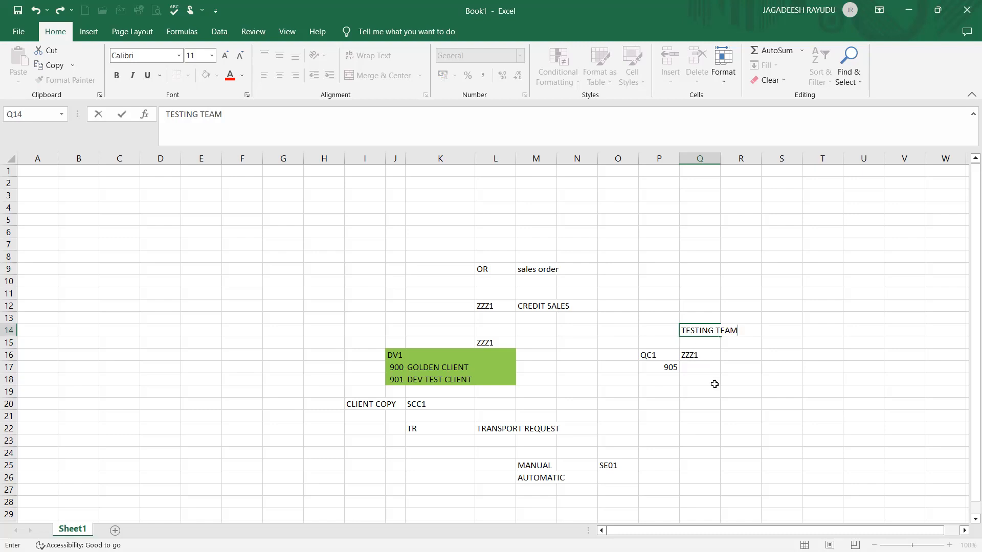
Enter UAT1 in S16 and client number 888 in S17
drag(715, 384, 765, 355)
click(799, 358)
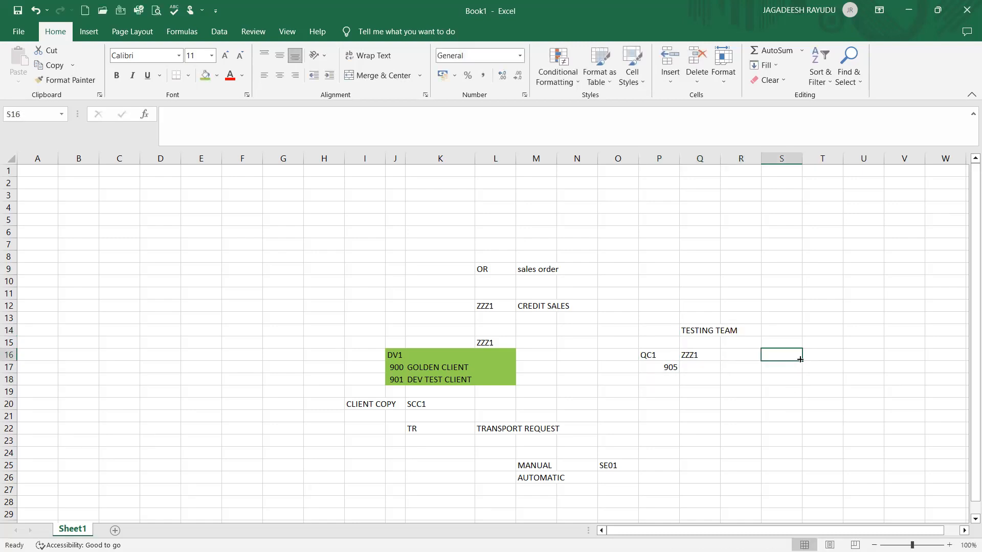
text(UAT1)
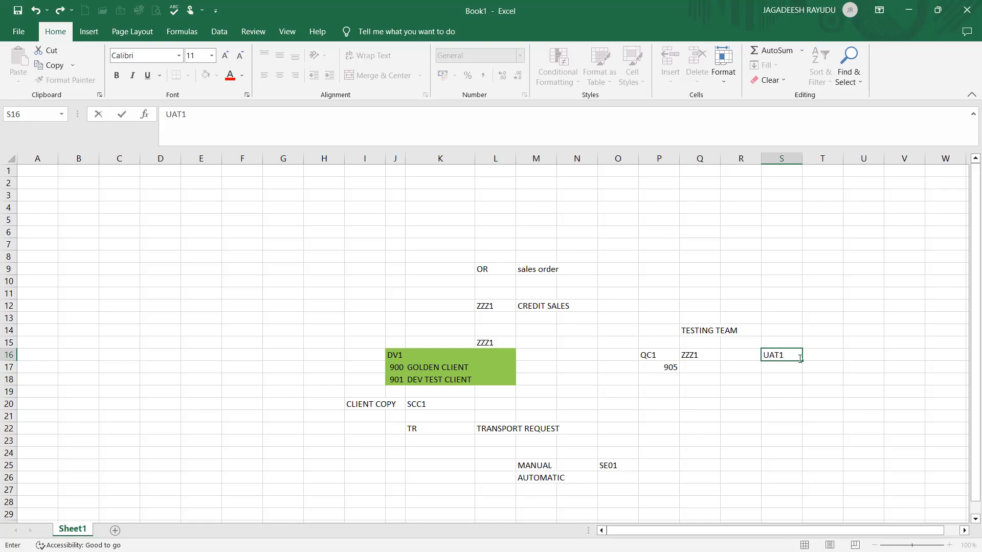
key(Return)
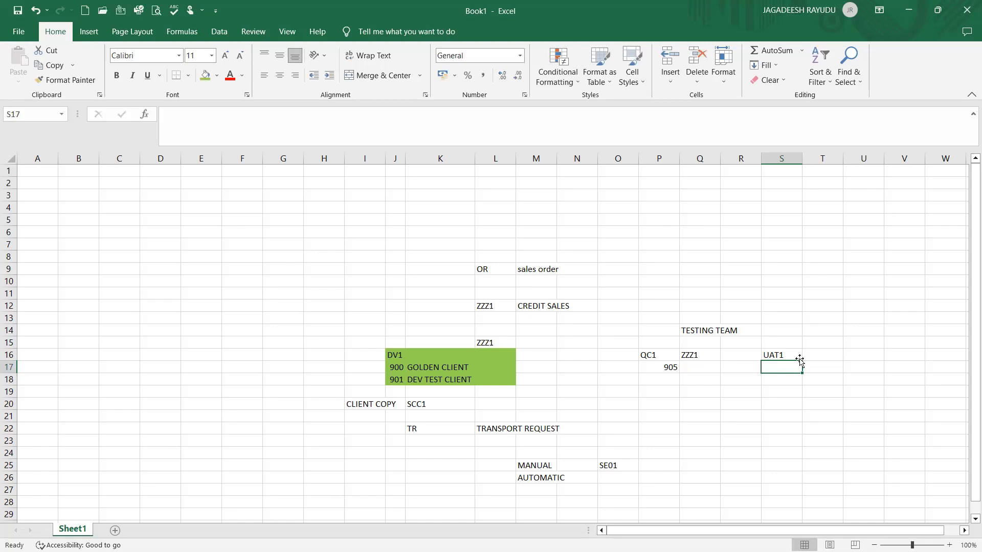
text(88)
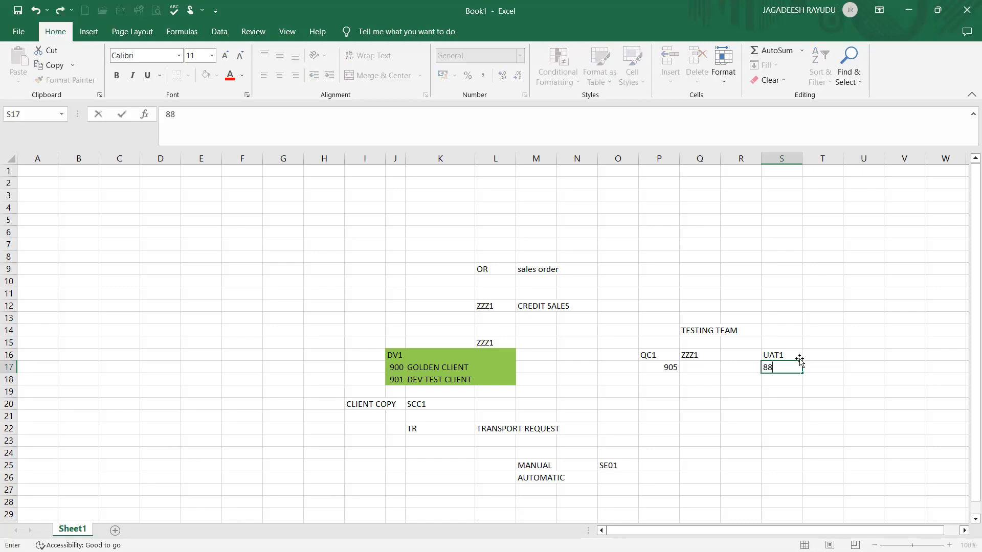
text(8)
key(Tab)
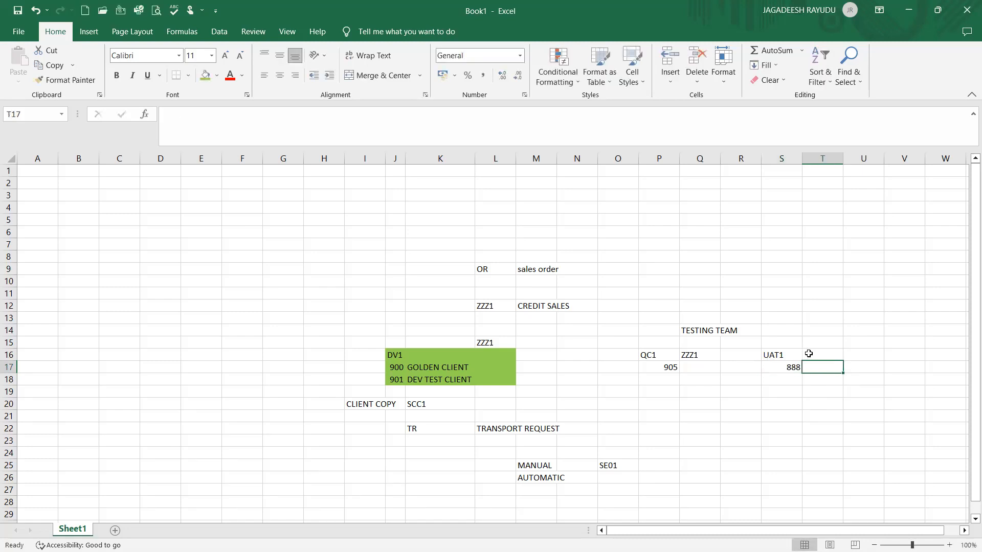
Enter ZZZ1 in T15 above the UAT1 column
click(818, 344)
text(ZZZ)
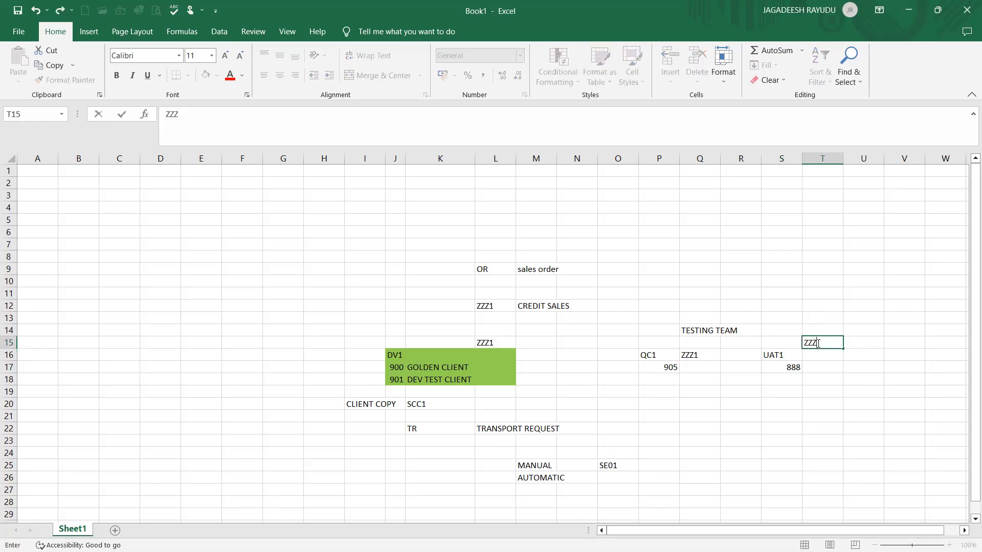
key(Right)
key(Right)
key(Left)
key(Right)
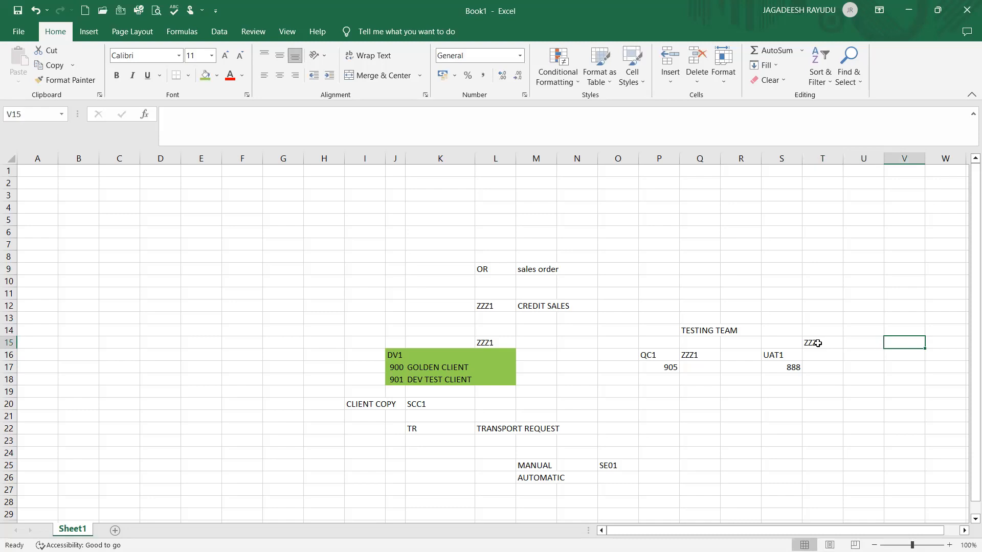
Enter PR1 in V16 and client number 955 in V17
key(Down)
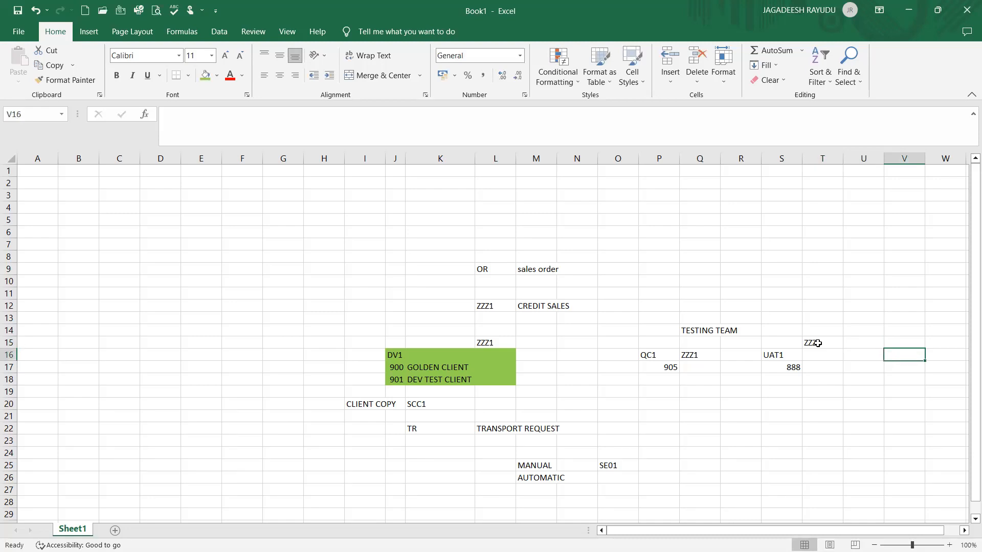
text(PR1)
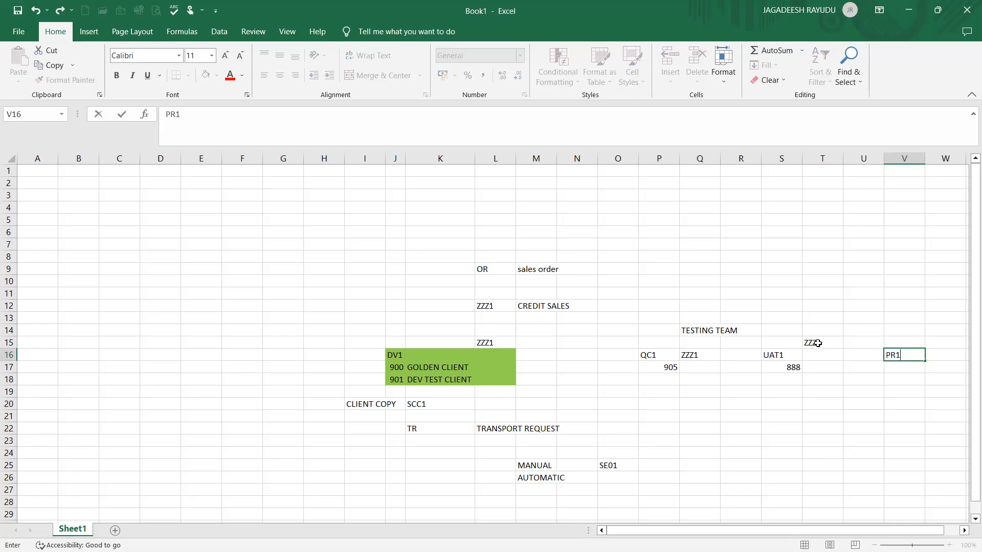
key(Return)
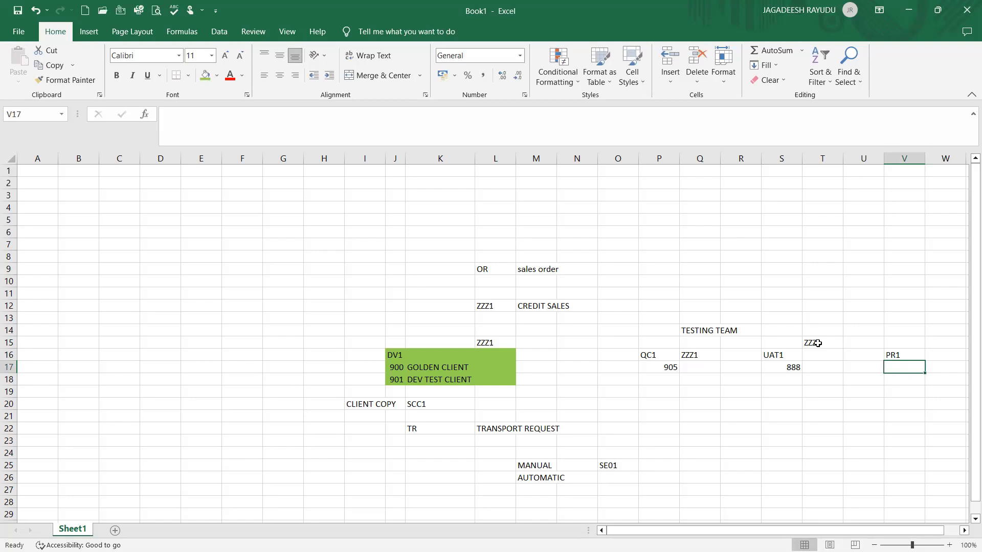
text(9)
key(Tab)
key(Left)
key(Left)
key(Left)
key(Left)
key(Left)
key(Left)
key(Left)
key(Right)
key(Right)
key(Left)
key(Left)
key(Left)
key(Left)
key(Left)
key(Left)
key(Left)
key(Left)
key(Left)
key(Left)
key(Left)
key(Left)
key(Left)
key(Right)
key(Right)
key(Right)
key(Right)
key(Right)
key(Right)
key(Right)
key(Right)
key(Right)
key(Right)
key(Right)
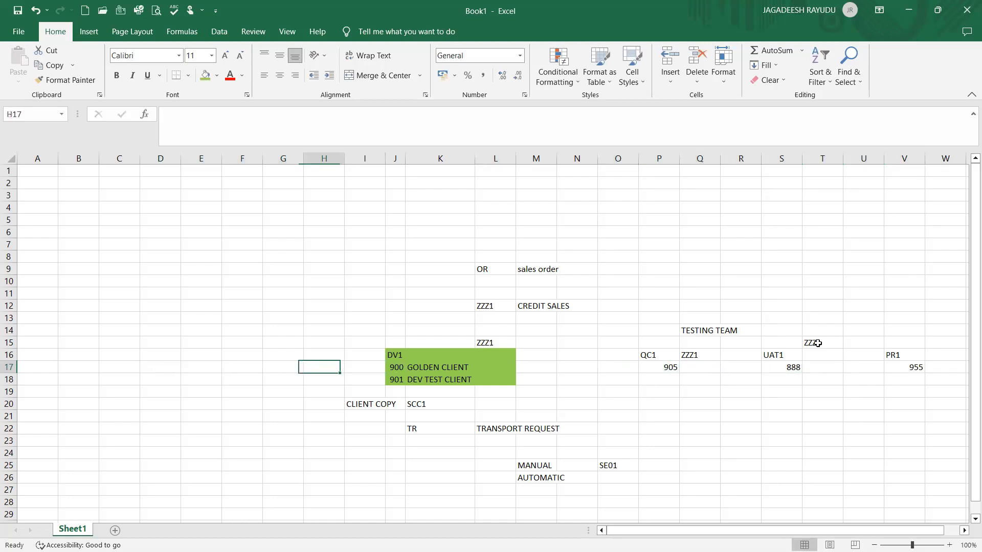
key(Left)
key(Right)
key(Right)
key(Left)
key(Left)
key(Right)
key(Right)
key(Right)
key(Right)
key(Right)
key(Left)
key(Left)
key(Left)
key(Left)
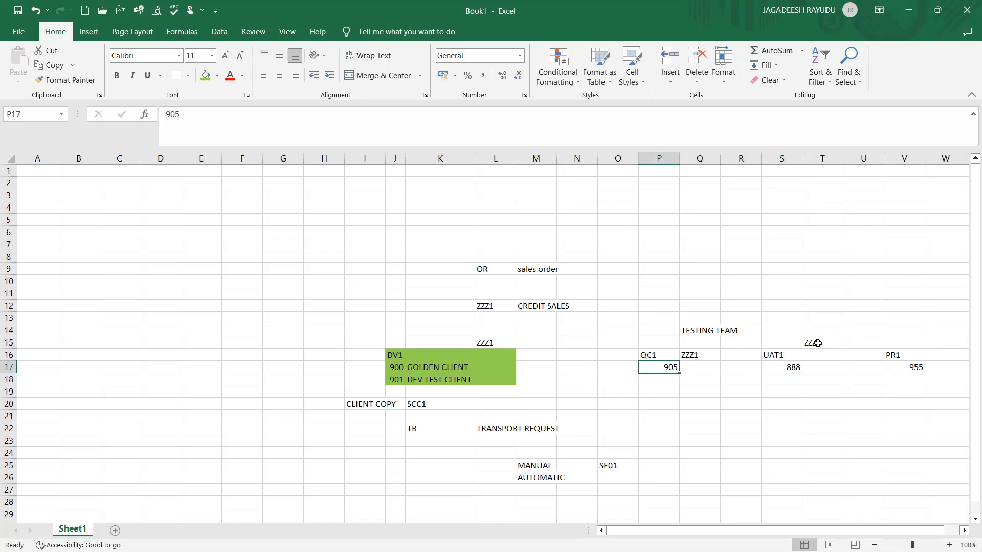
Review the order type and client entries in rows 12 to 17
click(467, 490)
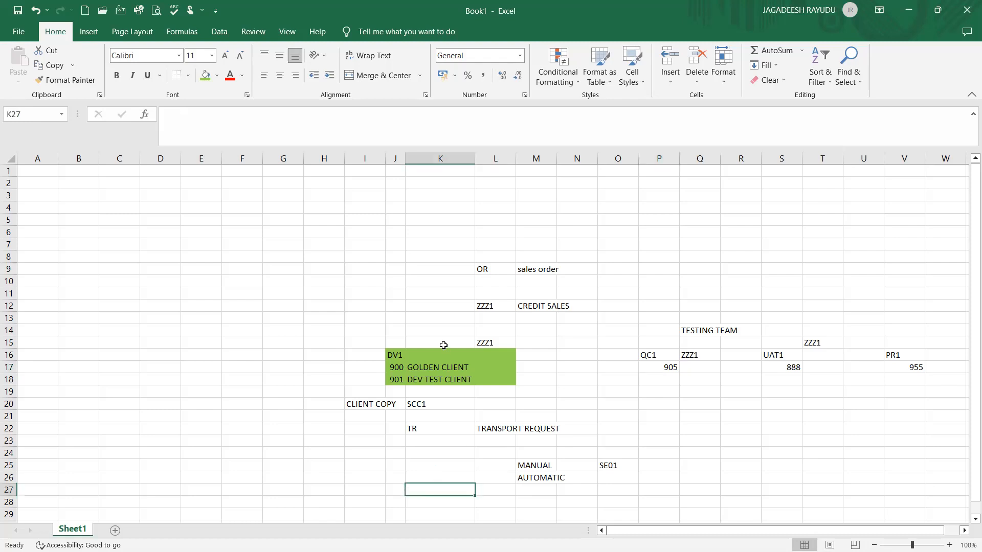
click(226, 399)
click(502, 307)
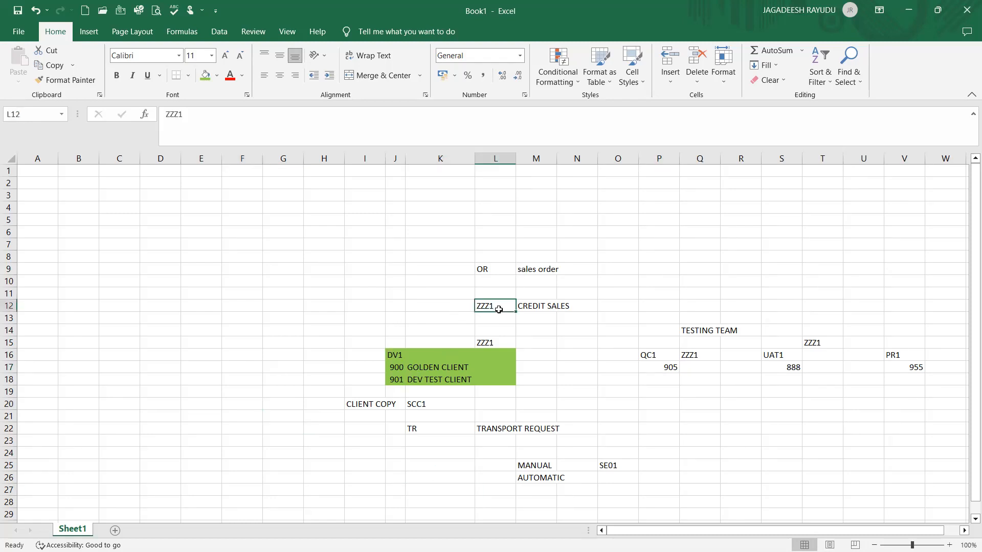
click(542, 310)
click(490, 310)
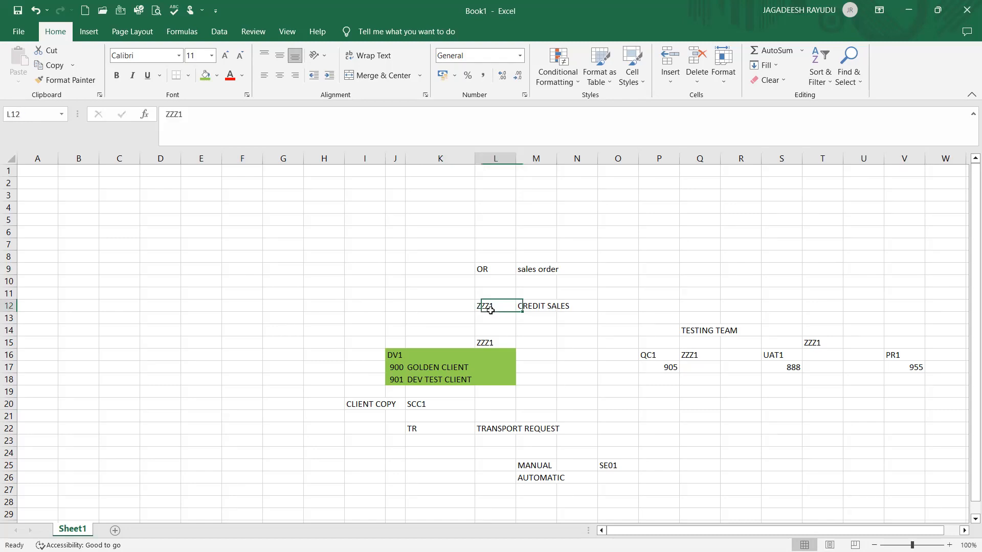
click(483, 359)
click(495, 307)
click(662, 365)
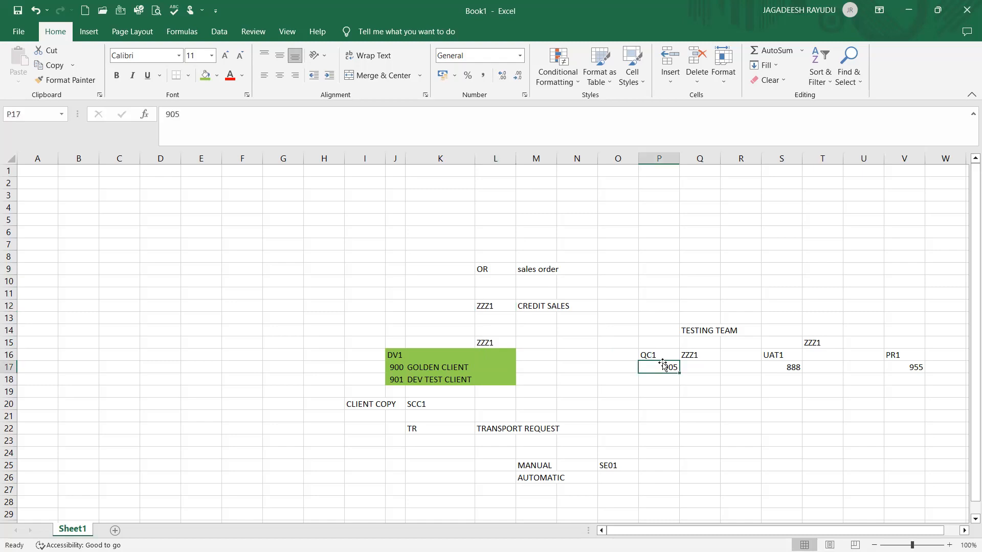
click(471, 376)
click(675, 354)
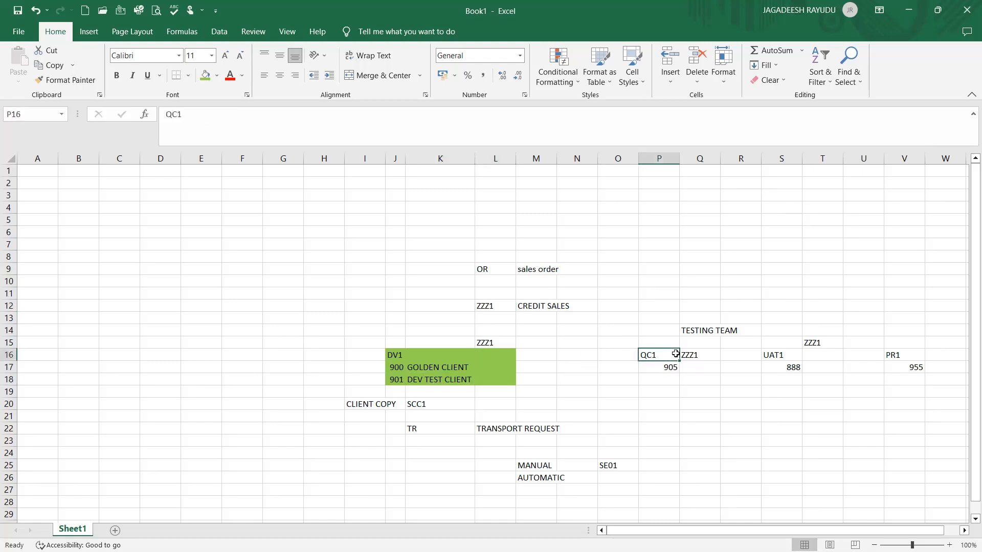
click(783, 354)
click(472, 358)
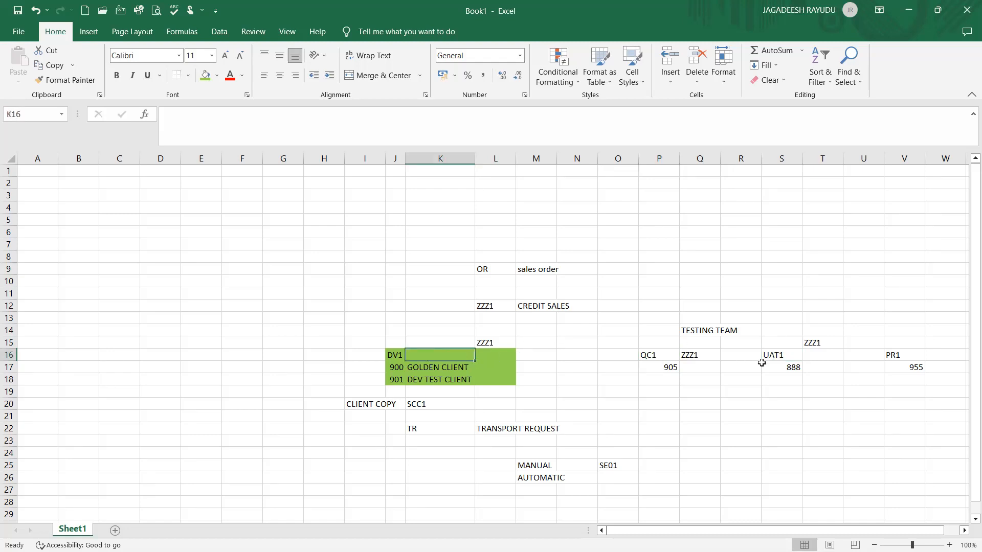
click(788, 365)
click(462, 354)
click(914, 358)
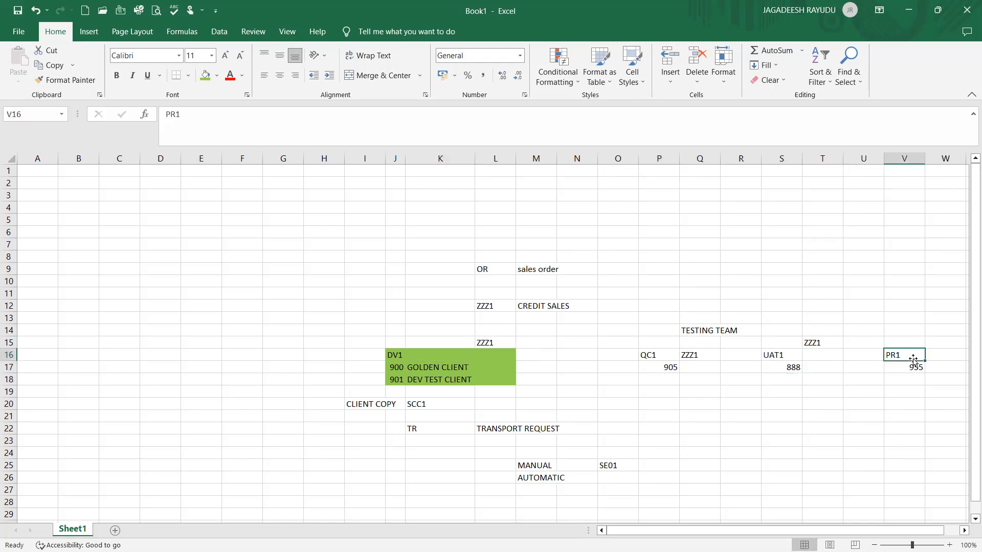
Fill the QC1 block P16:Q18 with yellow
click(650, 347)
key(Down)
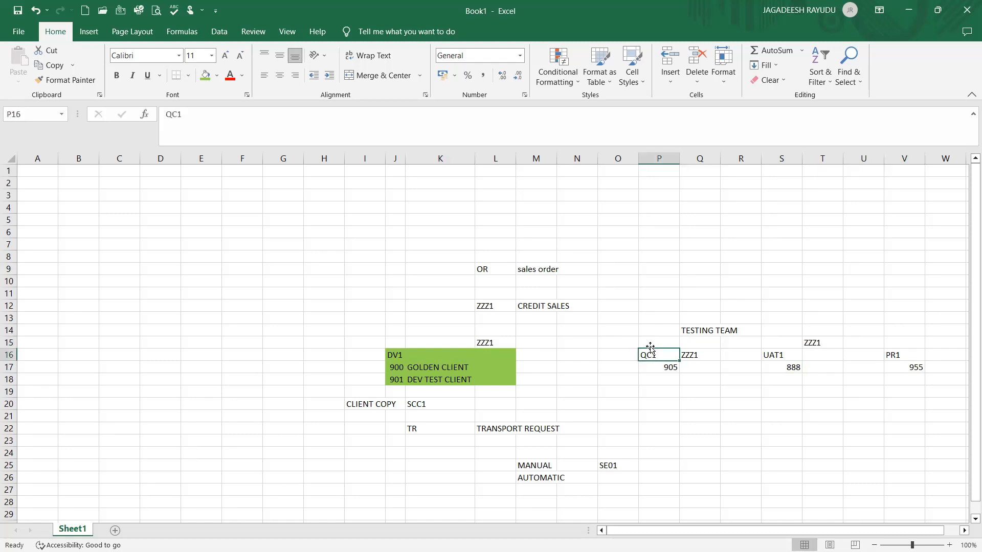
key(shift+Down)
key(shift+Down)
key(shift+Right)
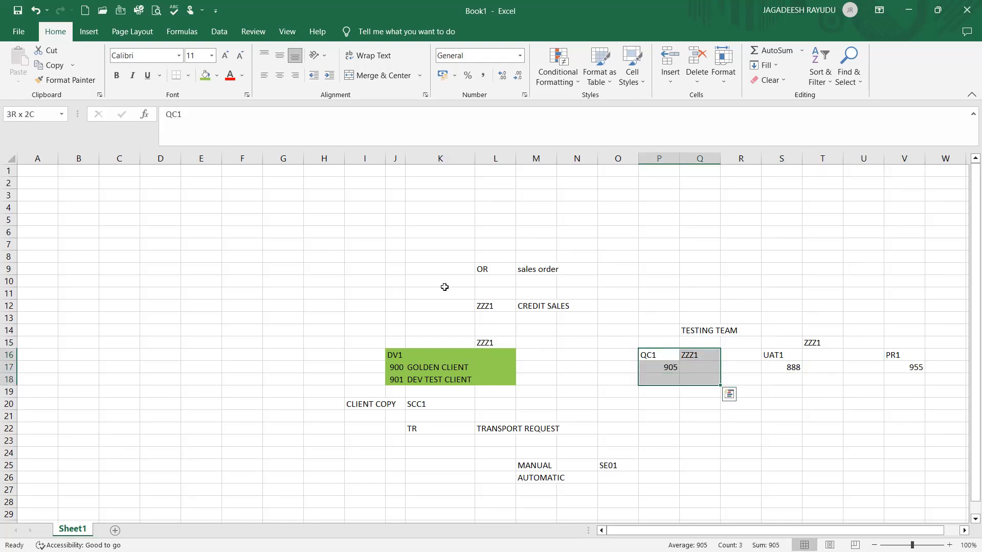
click(217, 78)
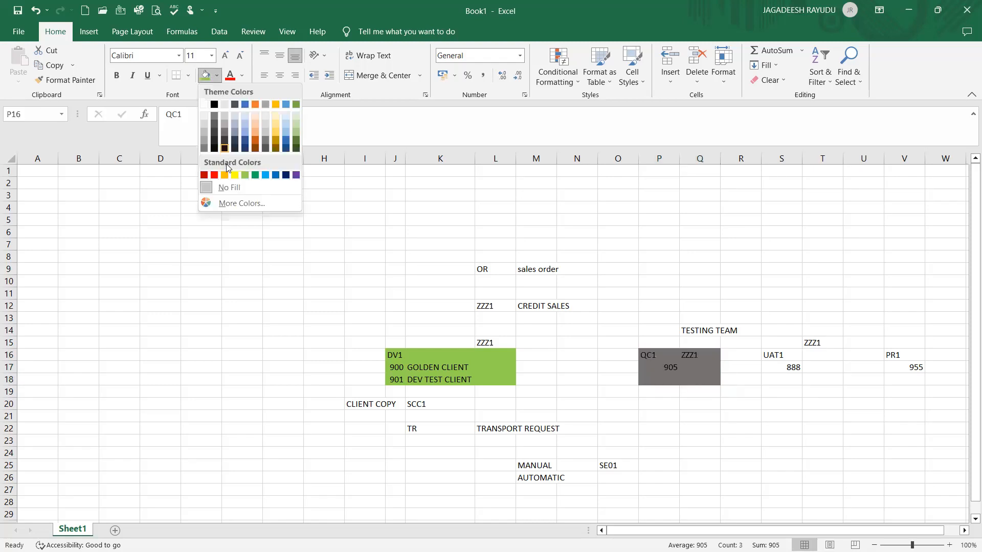
click(235, 175)
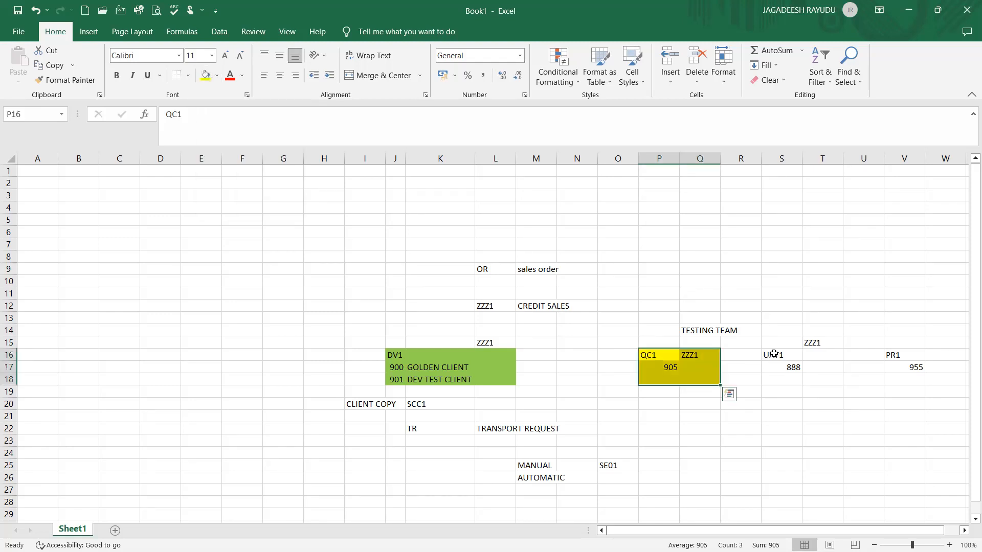
Fill the UAT1 block S16:T18 with orange
click(776, 353)
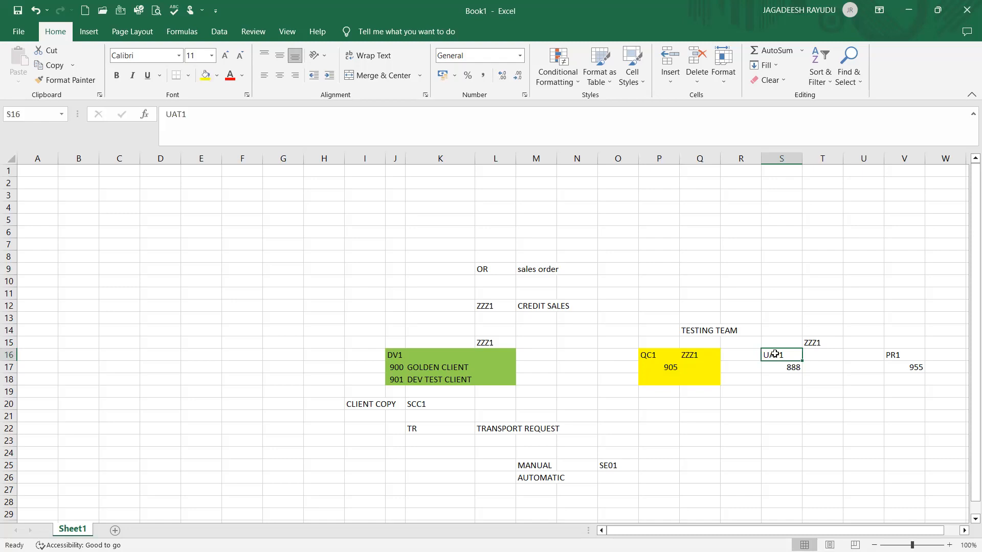
key(shift+Down)
key(shift+Down)
key(shift+Right)
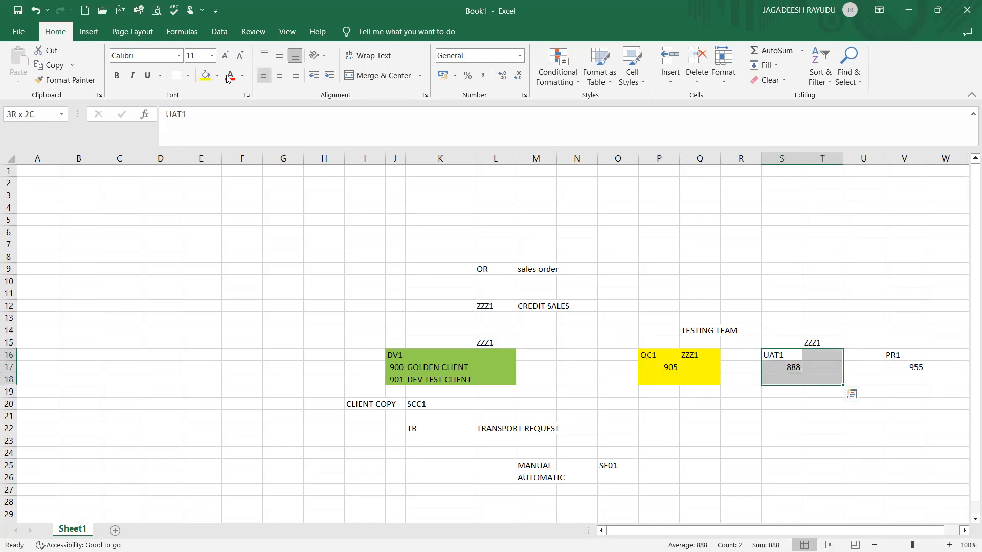
click(217, 75)
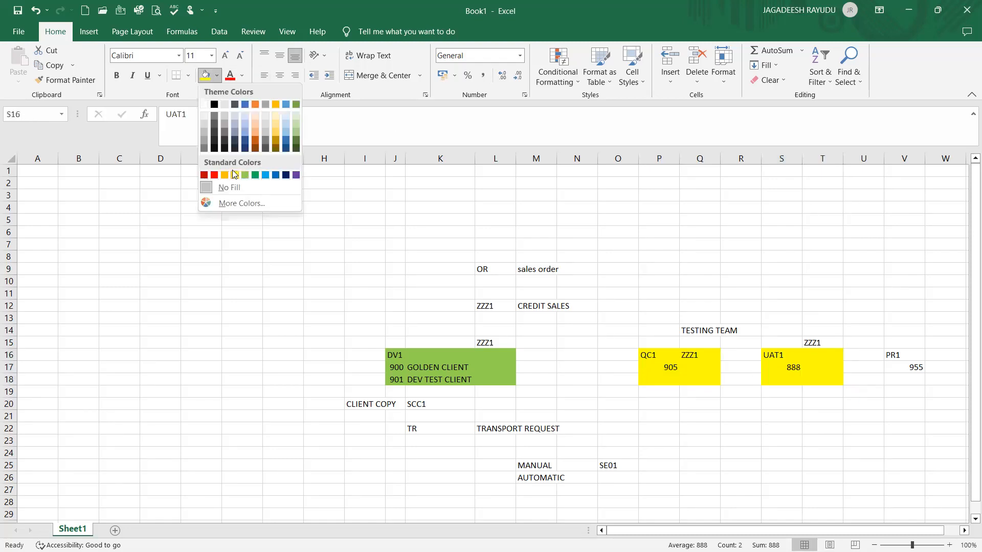
click(853, 309)
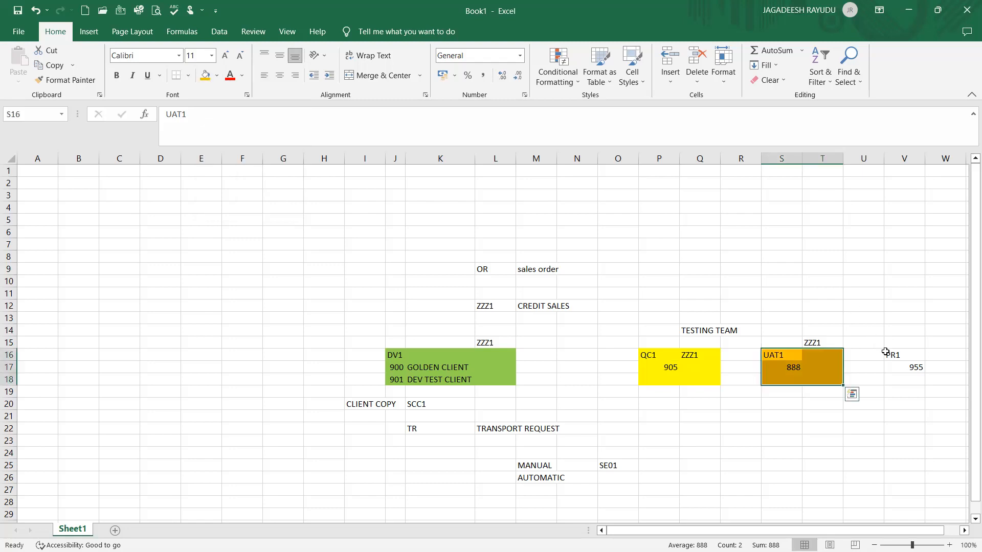
Fill the PR1 block V16:W18 with green
click(889, 353)
drag(889, 353, 949, 381)
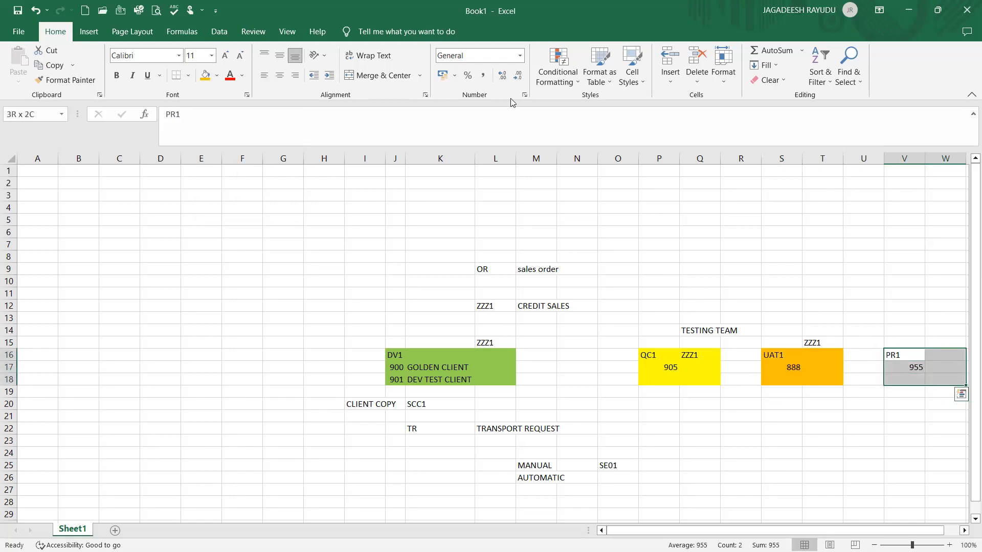
click(218, 76)
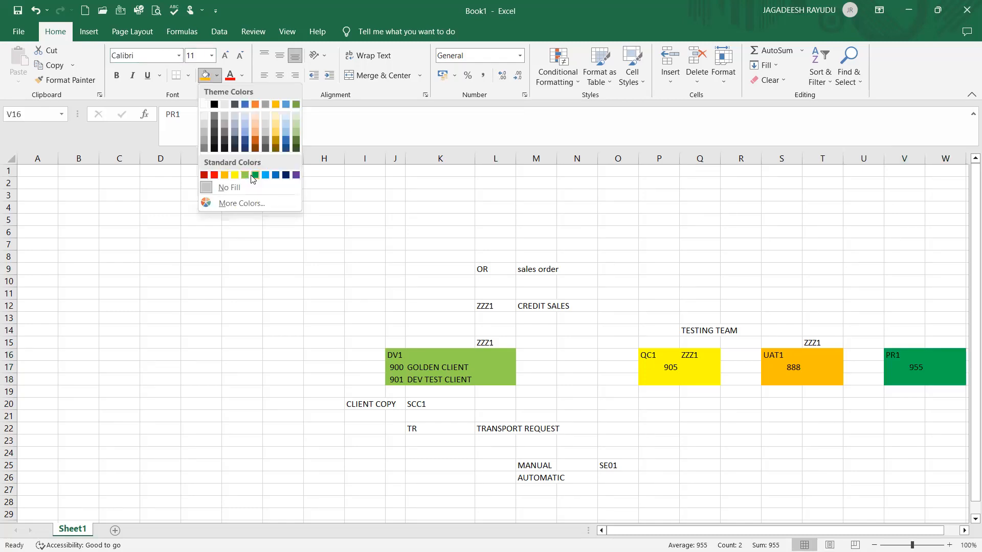
click(251, 176)
click(130, 314)
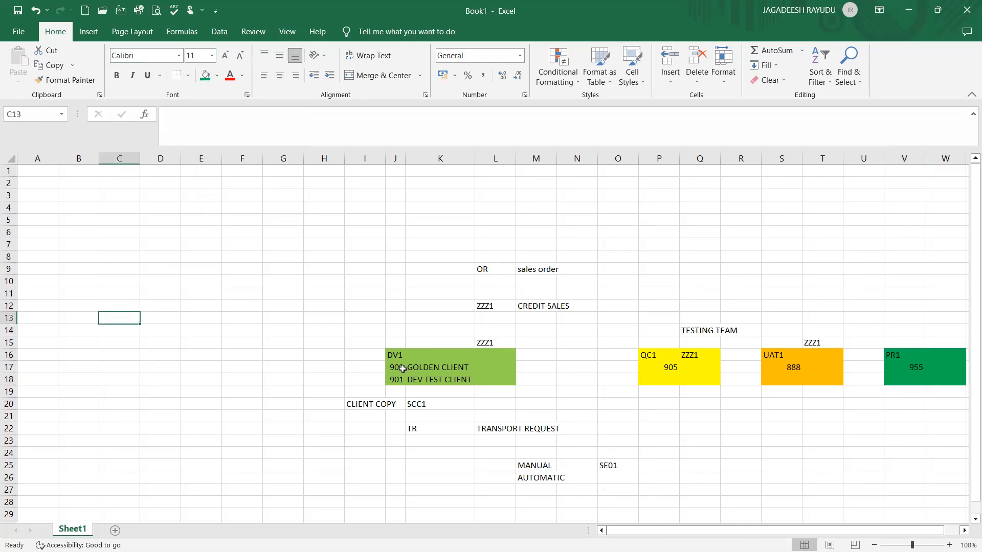
Enter UNIT TEST in K19 beneath the DV1 block
click(388, 357)
click(398, 368)
click(401, 387)
click(399, 369)
click(399, 387)
click(399, 380)
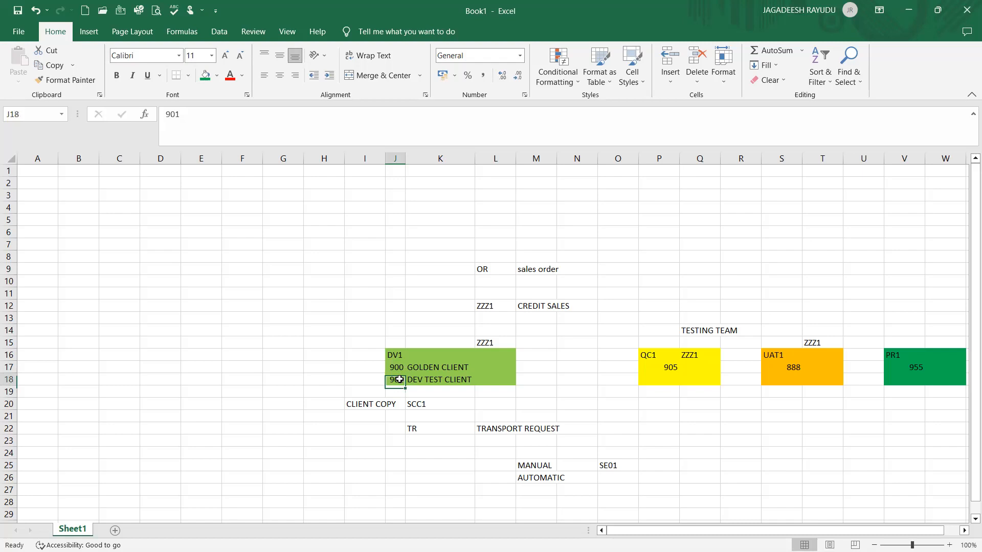
click(428, 391)
text(UNIT TES)
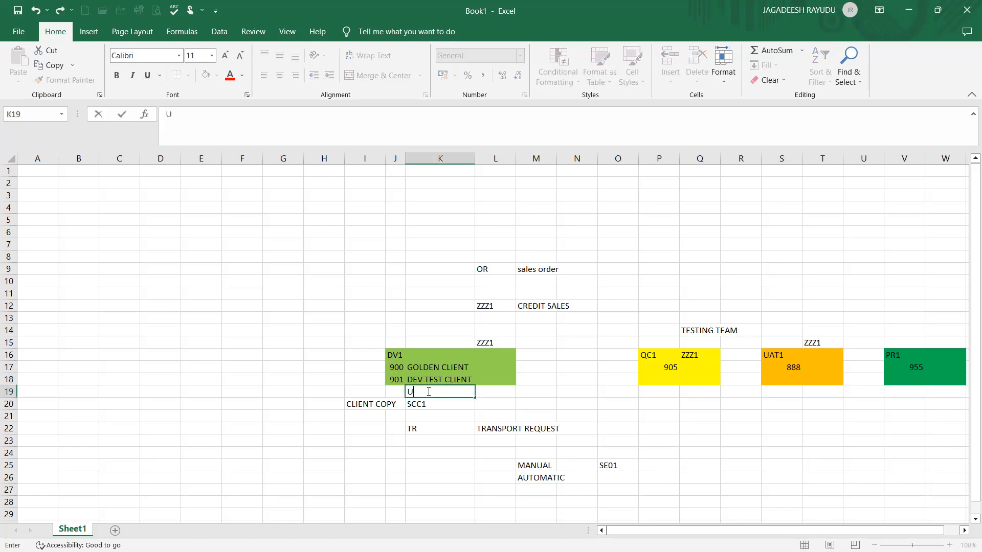
key(Right)
key(Right)
key(Right)
key(Right)
key(Right)
key(Right)
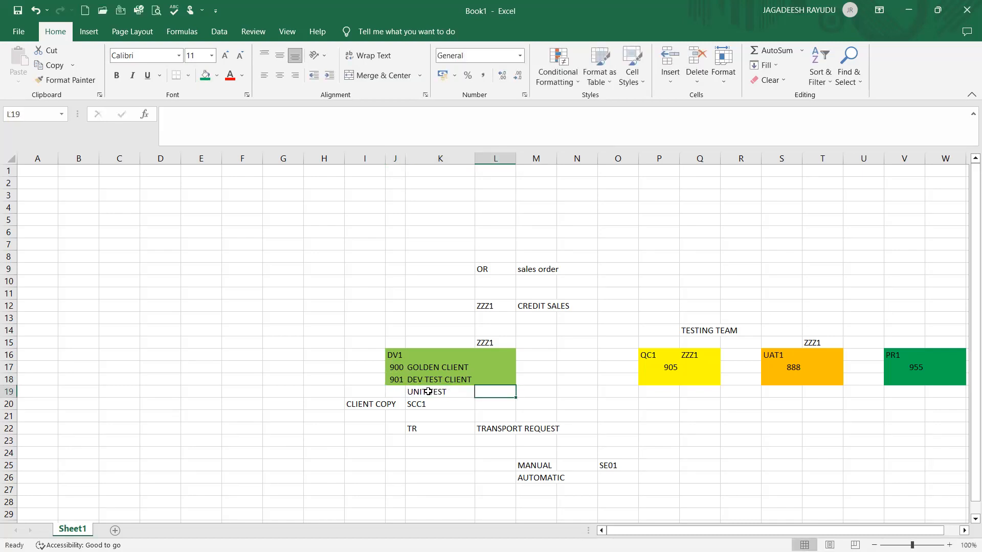
Enter QA TEST in P19 beneath the QC1 block
key(Left)
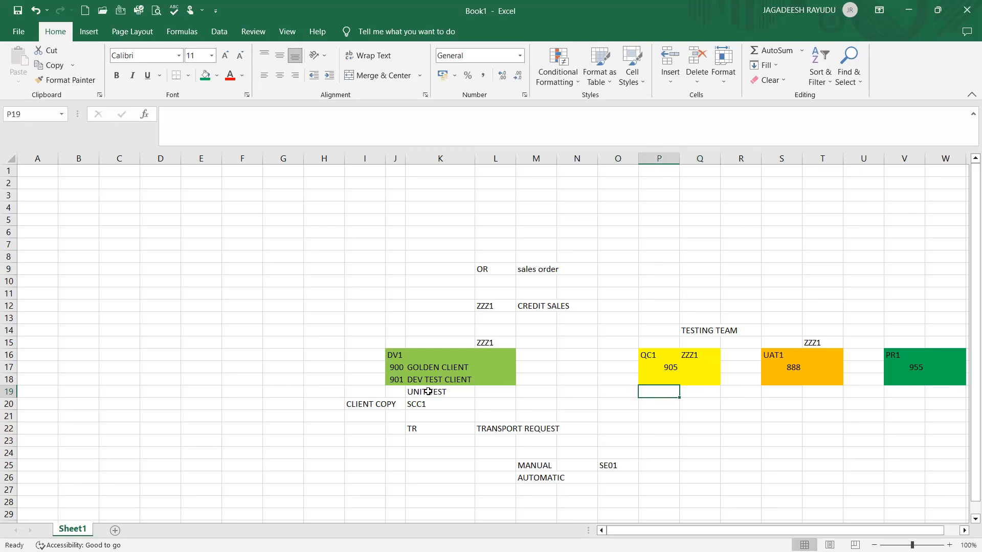
text(QU)
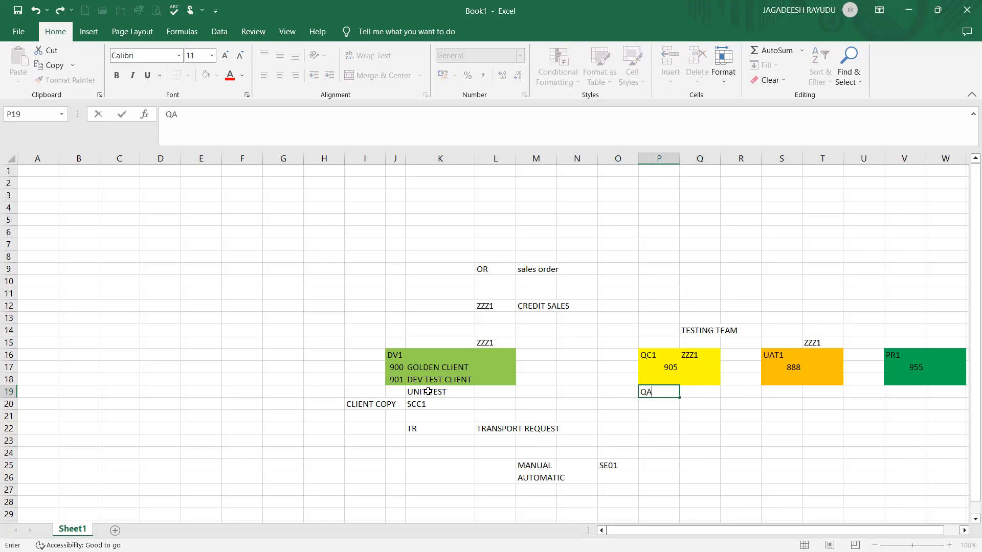
text( TES)
key(Right)
key(Right)
key(Right)
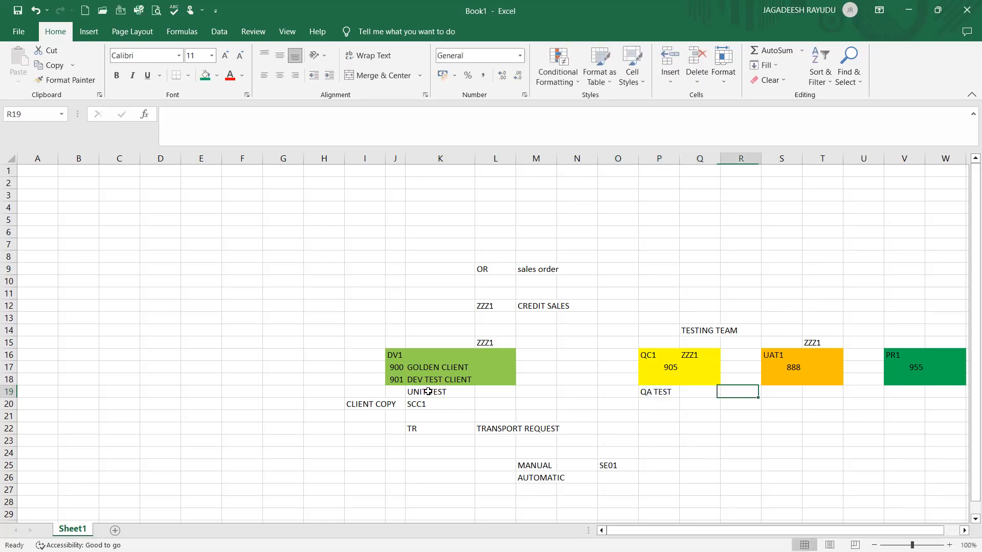
Enter UAT in S19 and LIVE SYSTEM in V19 beneath the UAT1 and PR1 blocks
text(U)
text(AC)
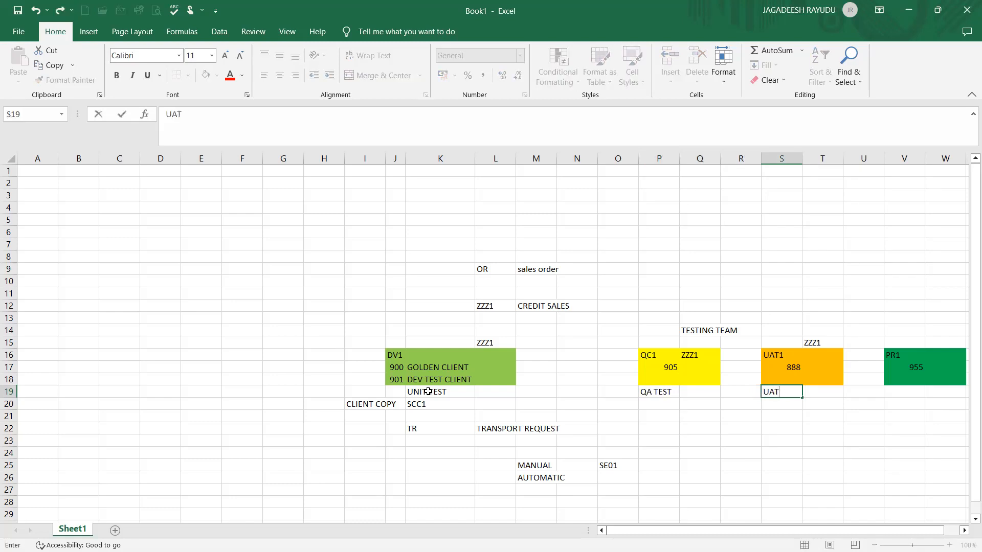
key(Right)
key(Right)
key(Right)
text(L)
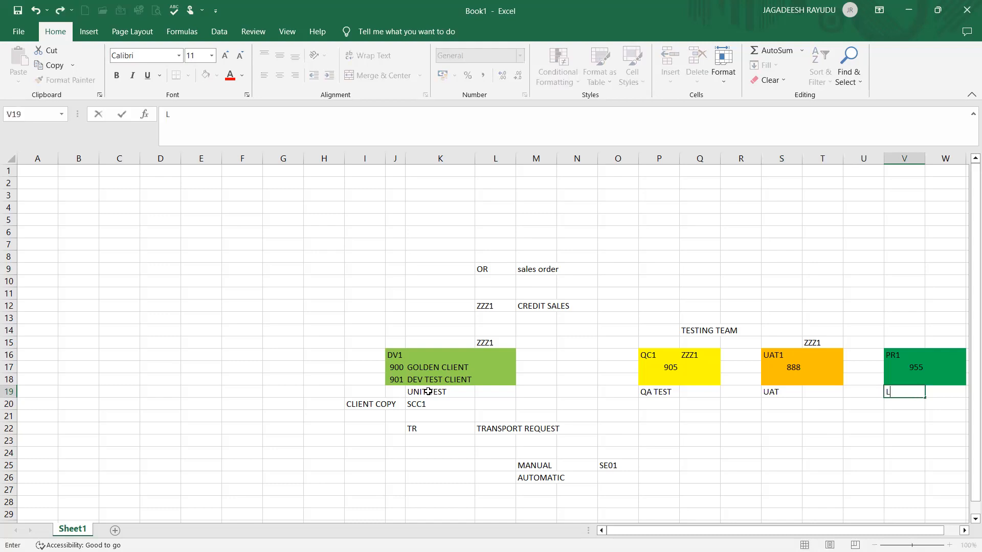
text(IVE SYSTE)
text(TEM)
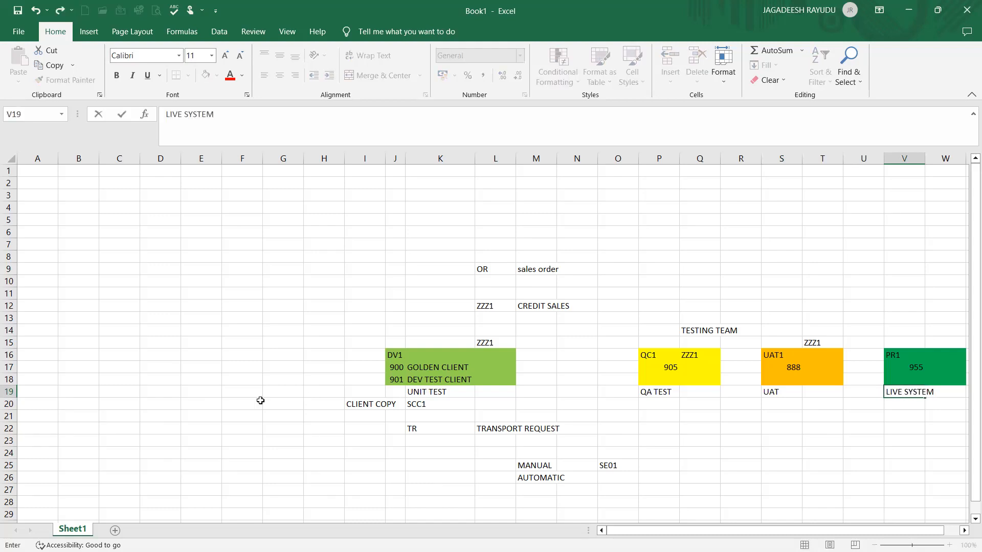
click(433, 388)
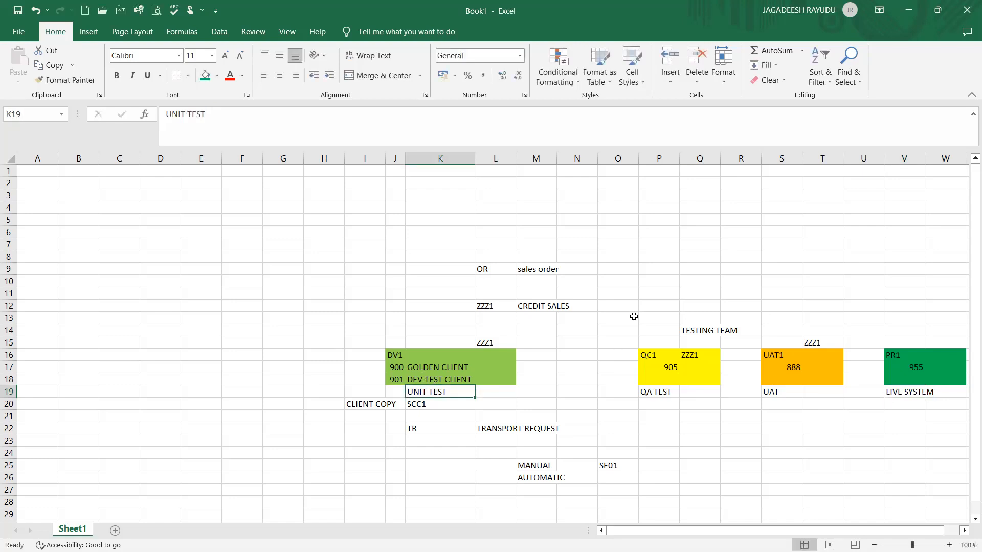
click(395, 364)
click(310, 366)
click(311, 343)
click(319, 400)
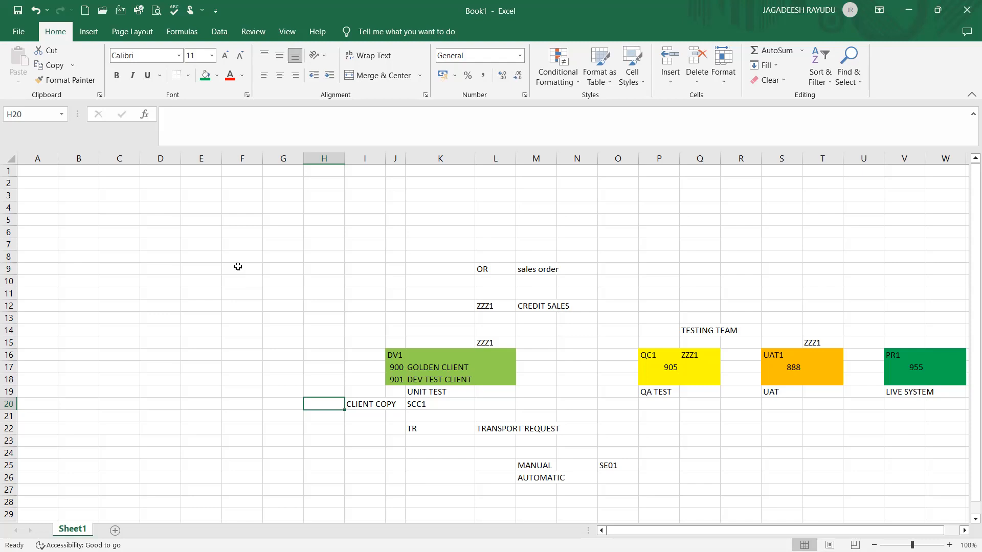
key(alt+Tab)
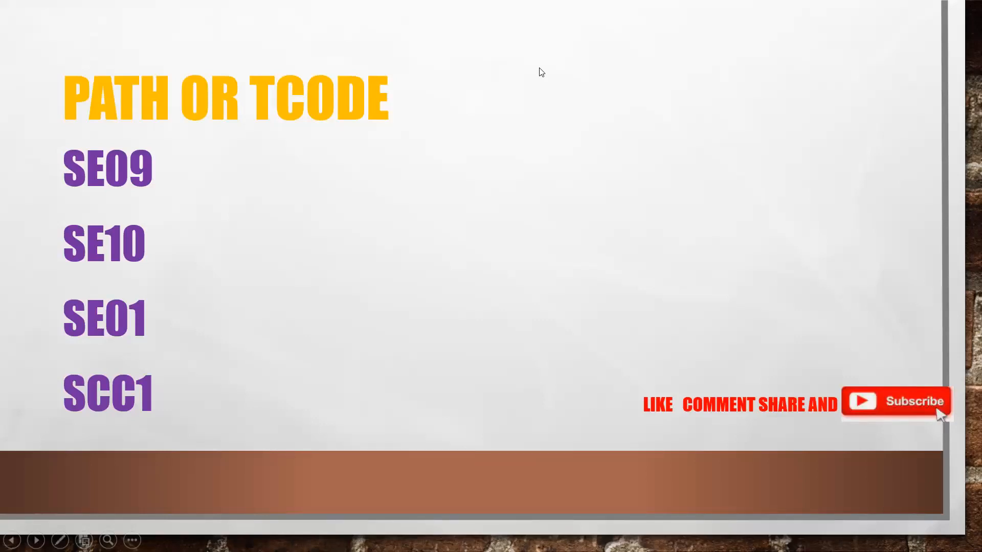
key(alt+Tab)
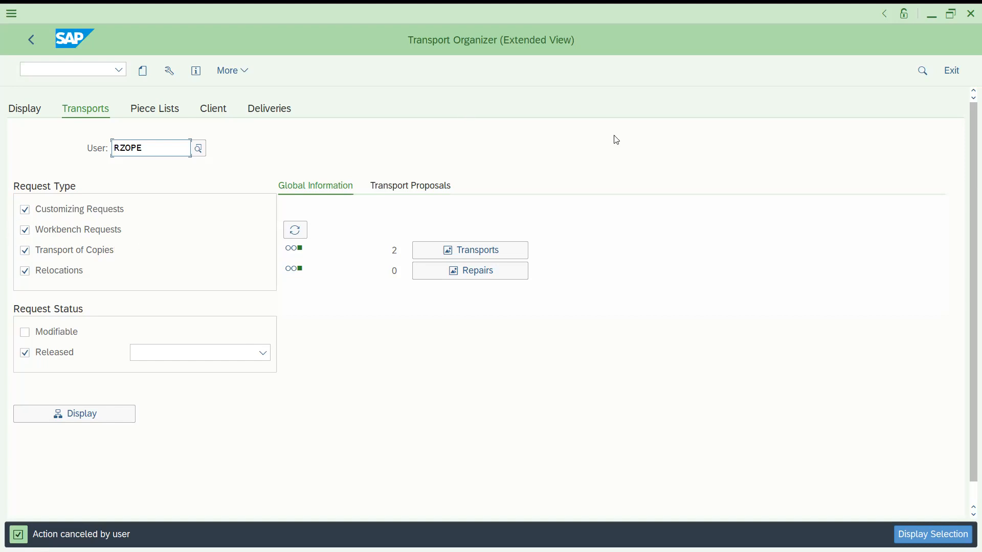
key(alt+Tab)
Enter ACCESS SEQUNCE in cell E18
click(228, 453)
click(231, 401)
click(199, 385)
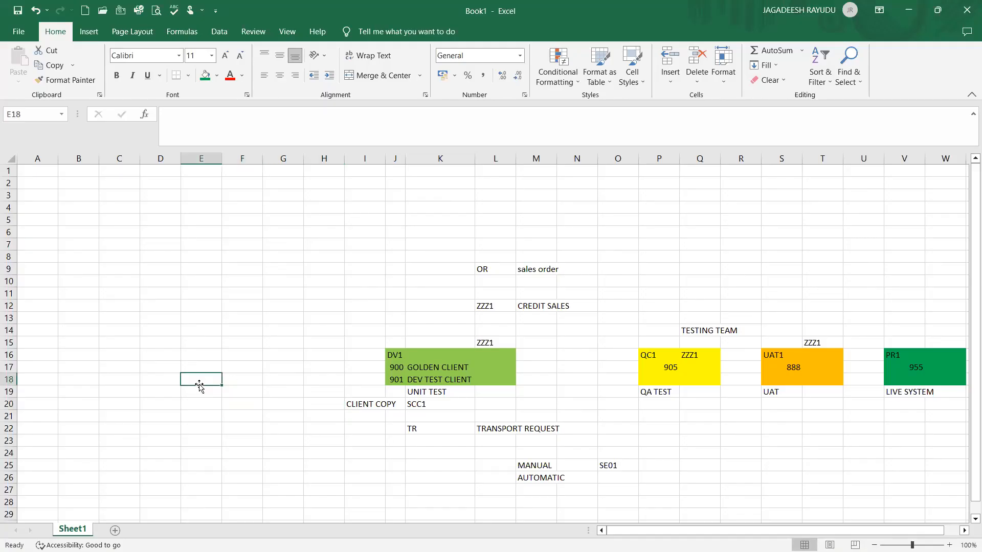
text(ACCEN)
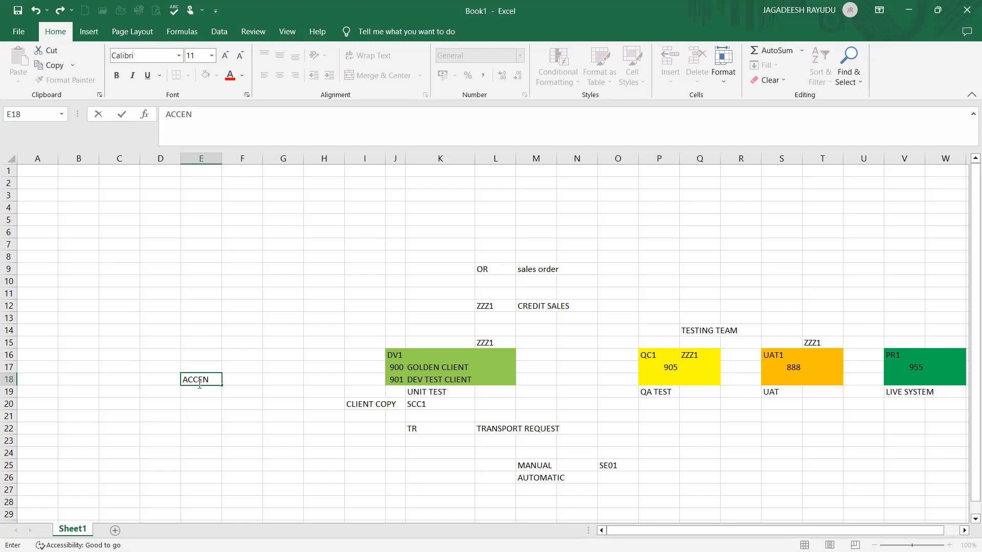
key(BackSpace)
text(SS SEQUNCE)
key(Return)
click(208, 379)
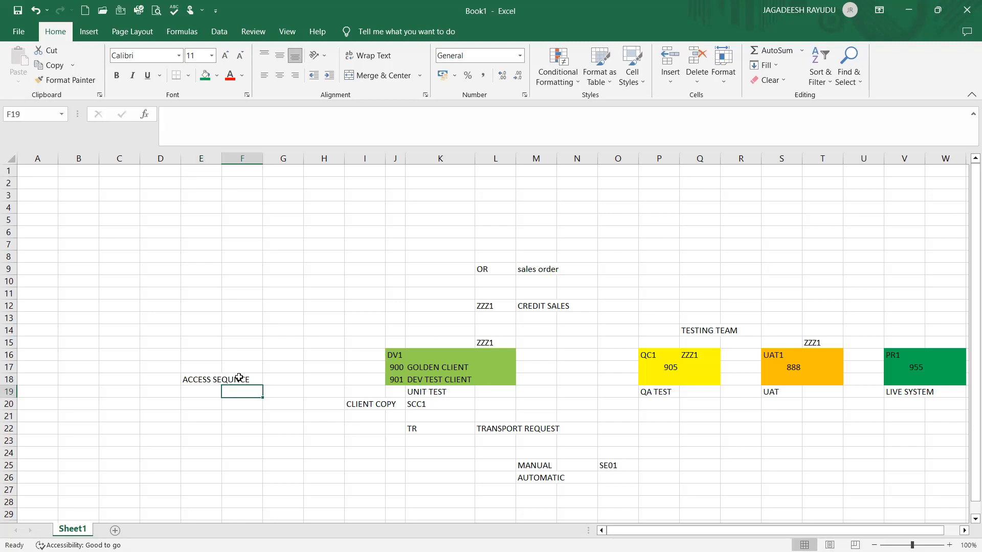
click(436, 379)
click(690, 368)
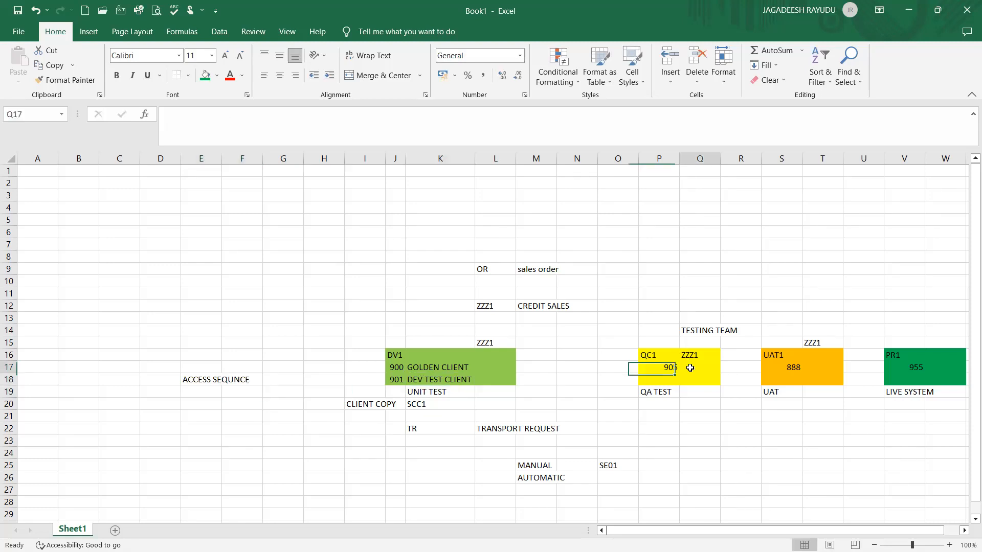
click(797, 347)
click(893, 368)
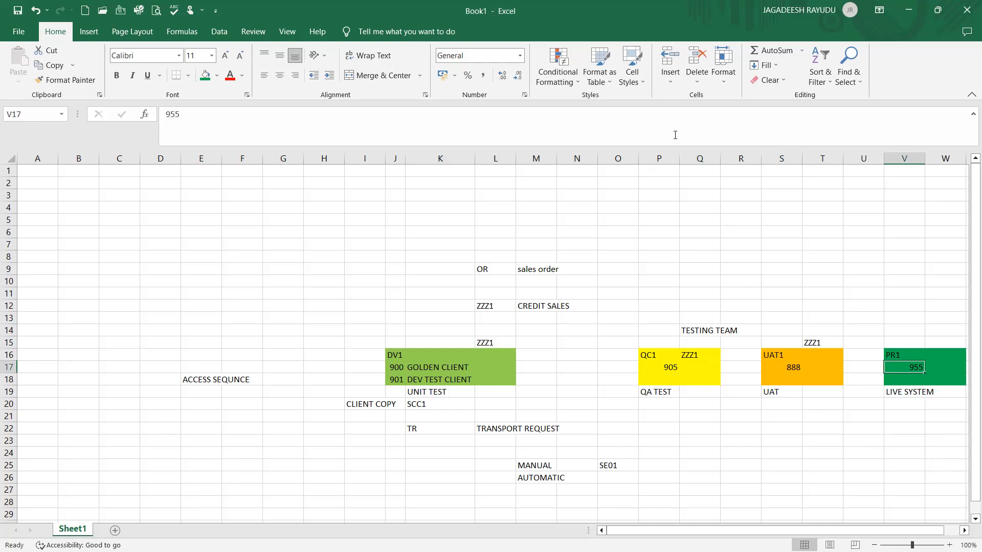
Switch to SAP and create a customizing transport request with short description SALES DOCUMENTS SD
key(alt+Tab)
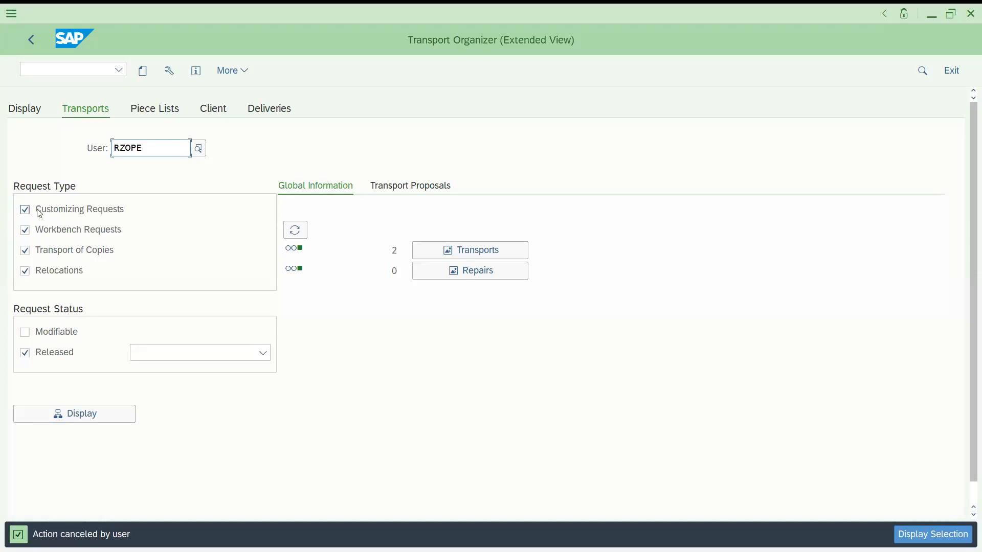
click(146, 75)
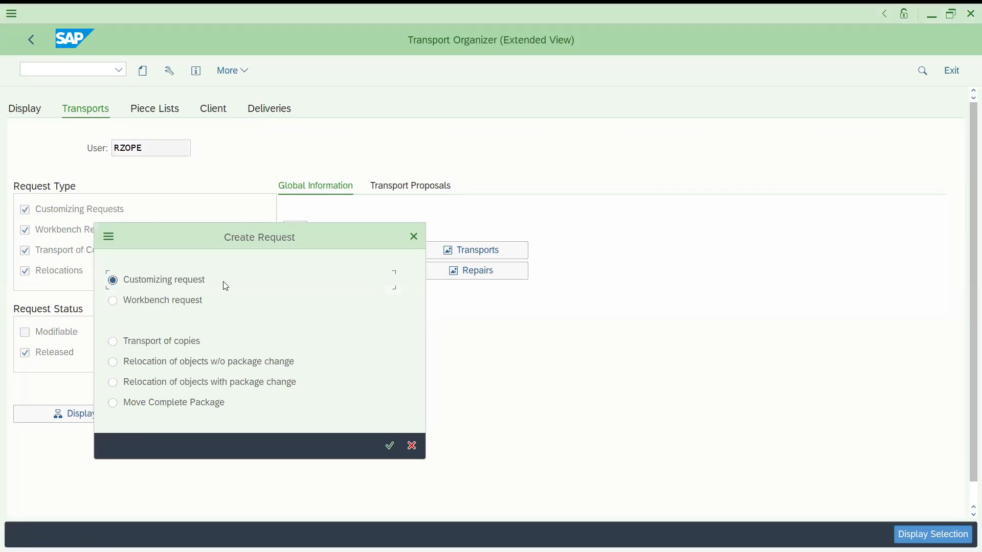
click(390, 446)
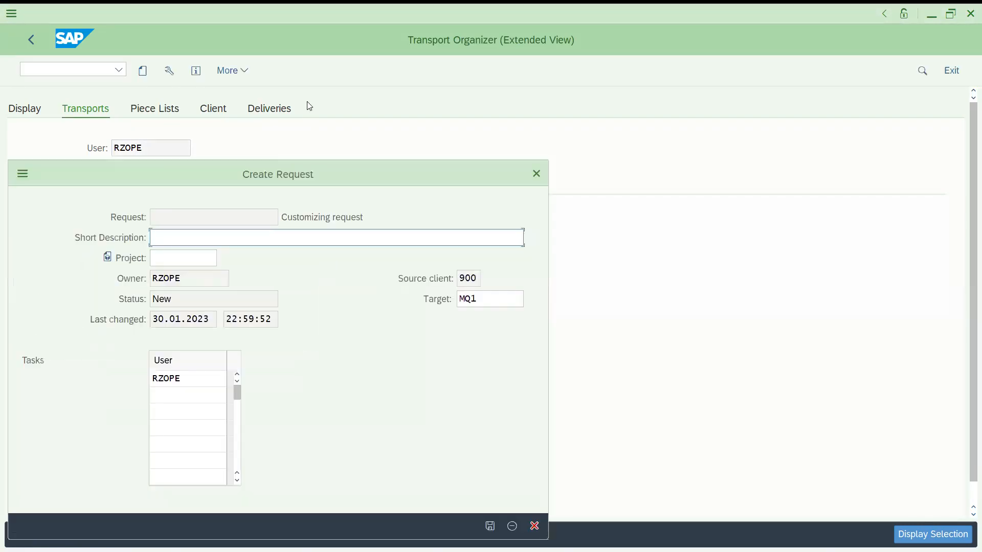
text(SALES DOCUMENTS )
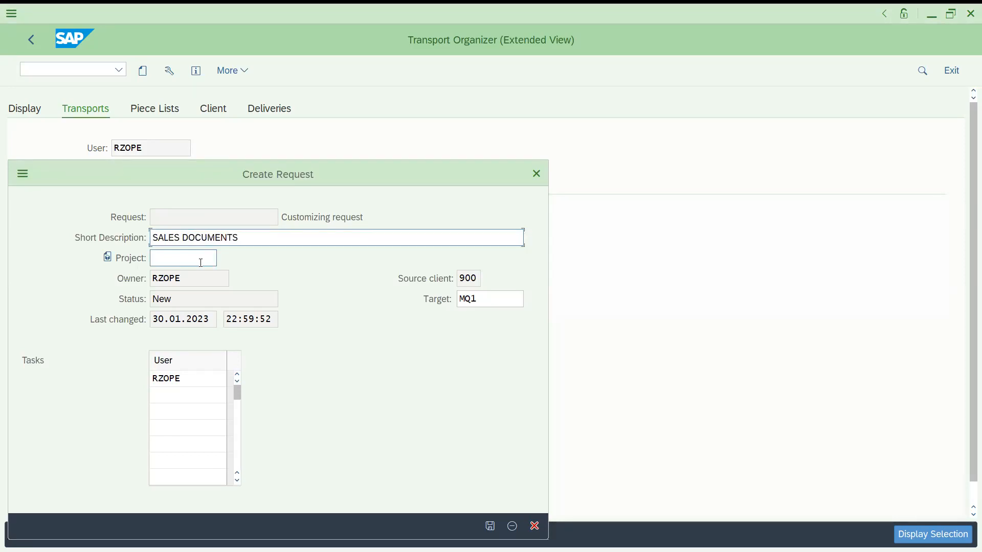
text(SD)
click(186, 260)
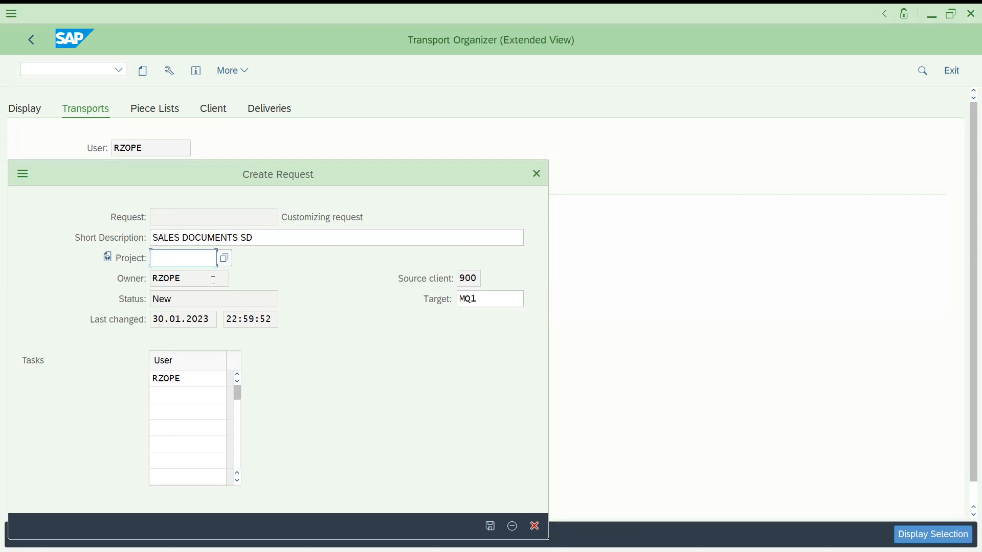
click(480, 299)
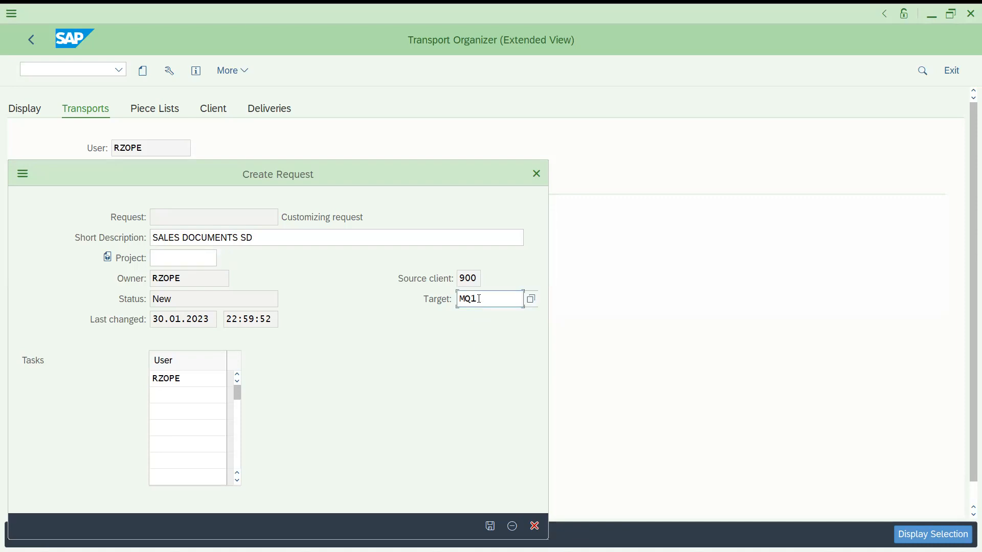
click(492, 526)
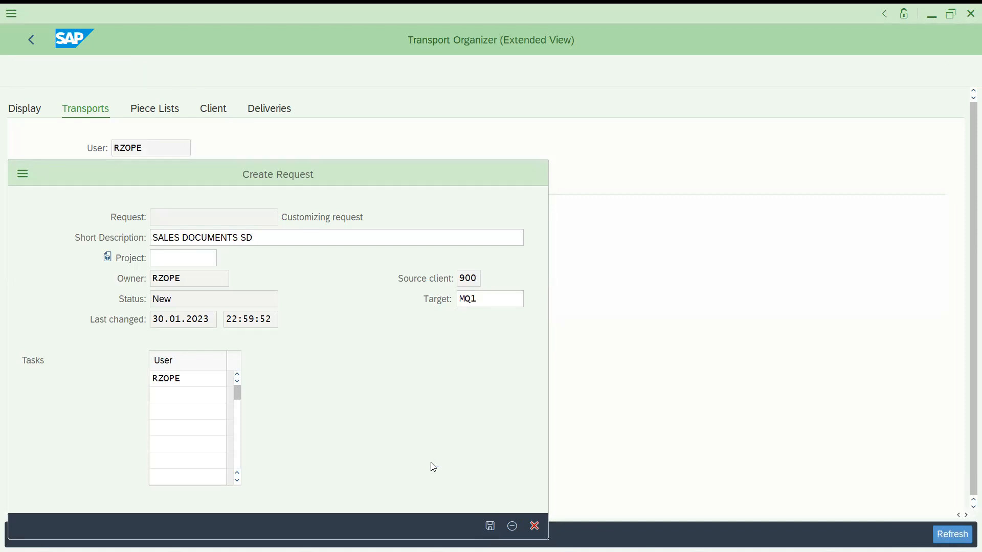
Open the new request's customizing task and view its Documentation tab
click(152, 255)
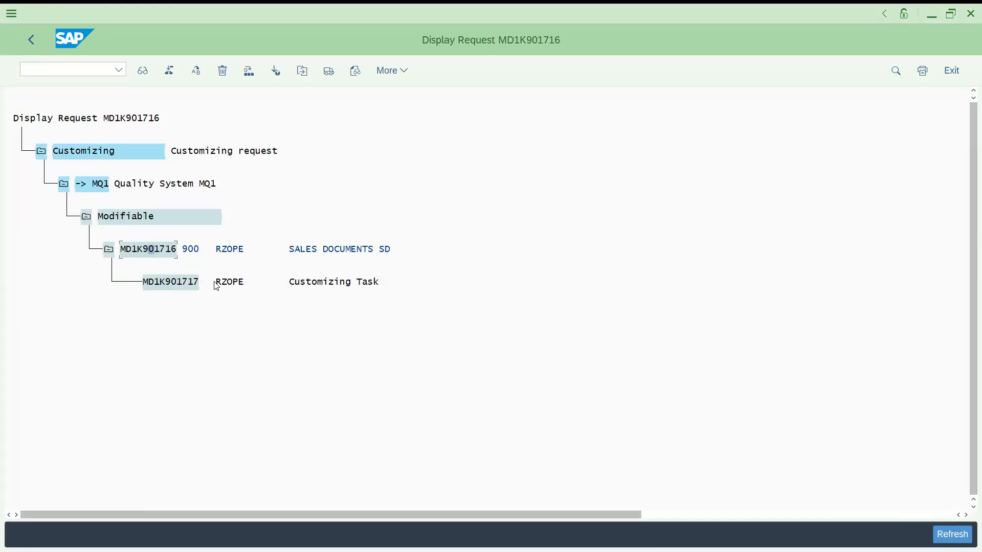
click(178, 286)
double_click(167, 287)
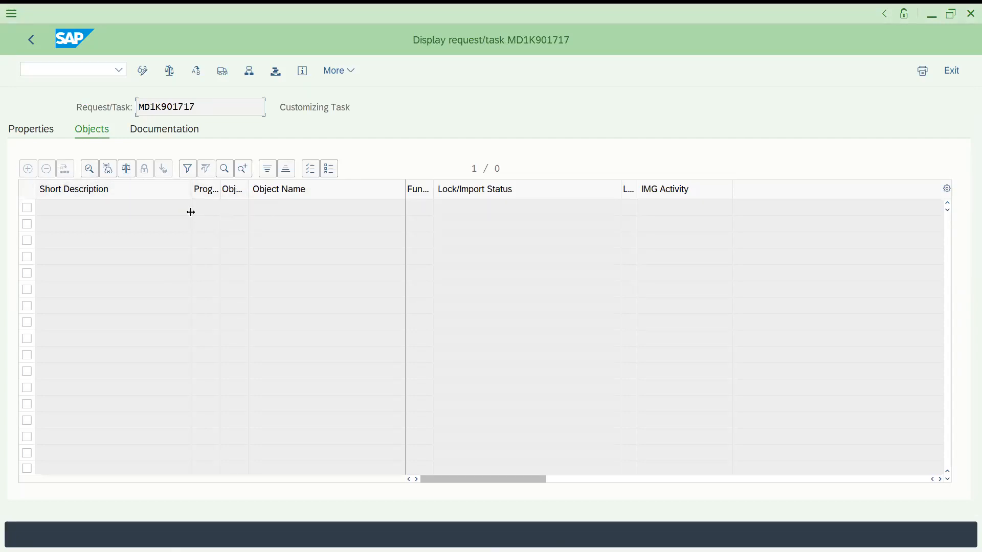
click(167, 130)
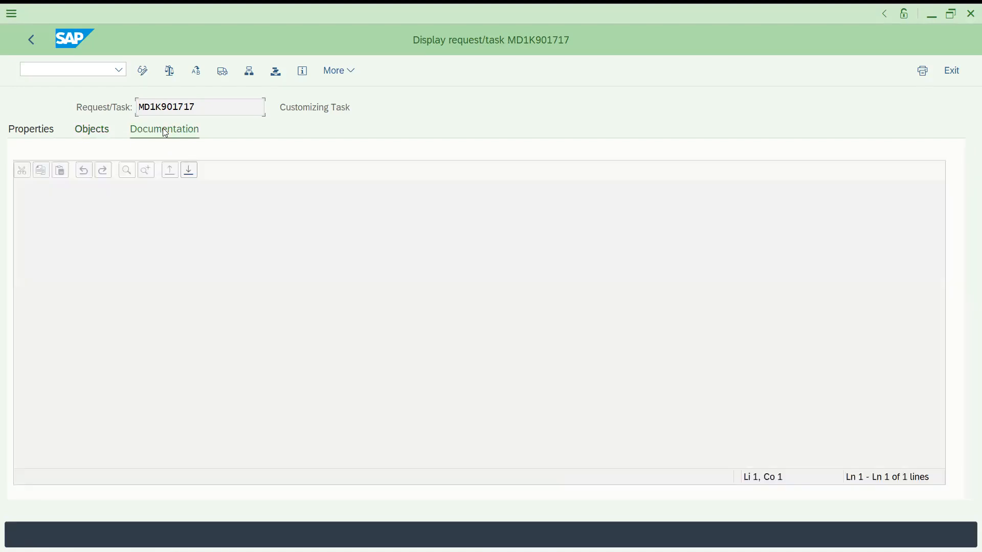
Inspect the customizing task's Objects tab in change mode, then return to the request overview
click(100, 134)
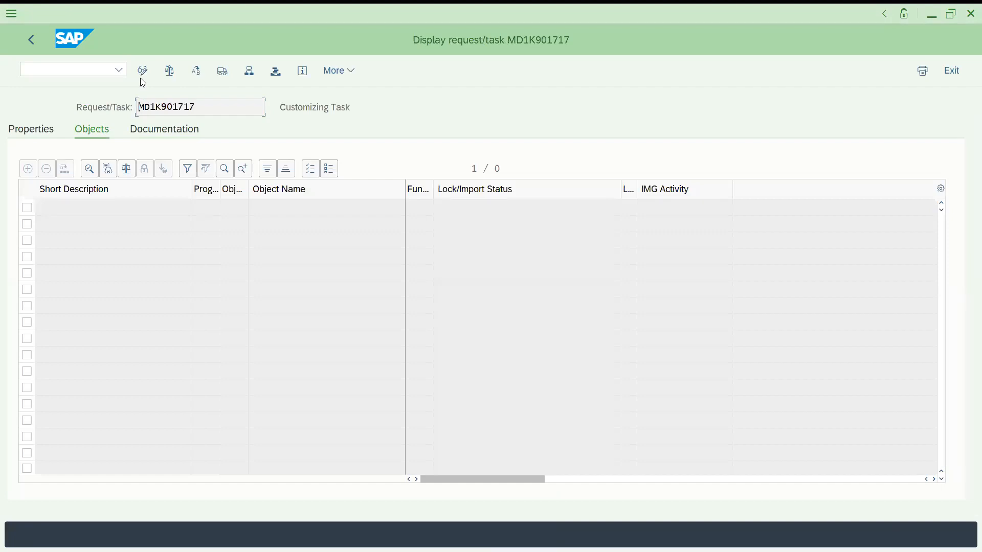
click(145, 76)
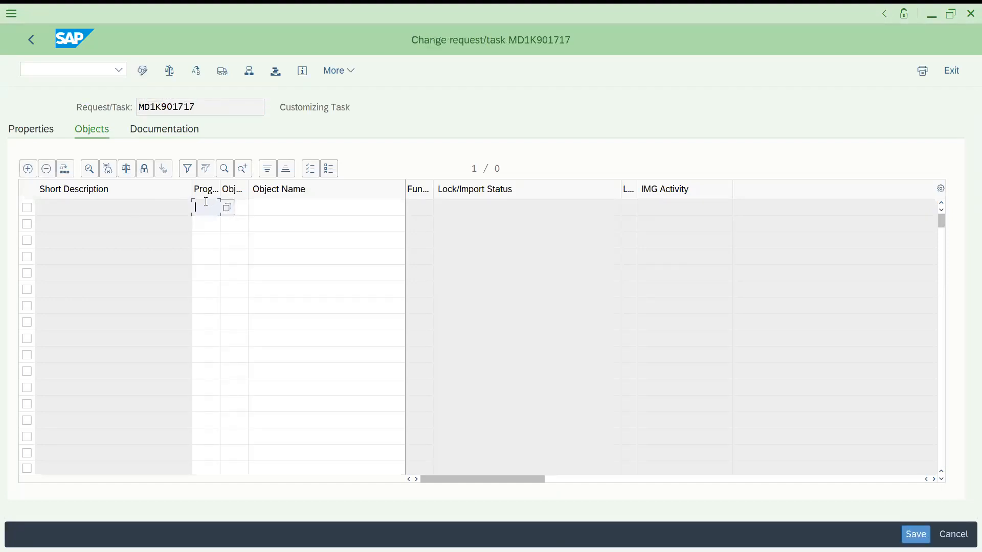
click(240, 208)
click(214, 209)
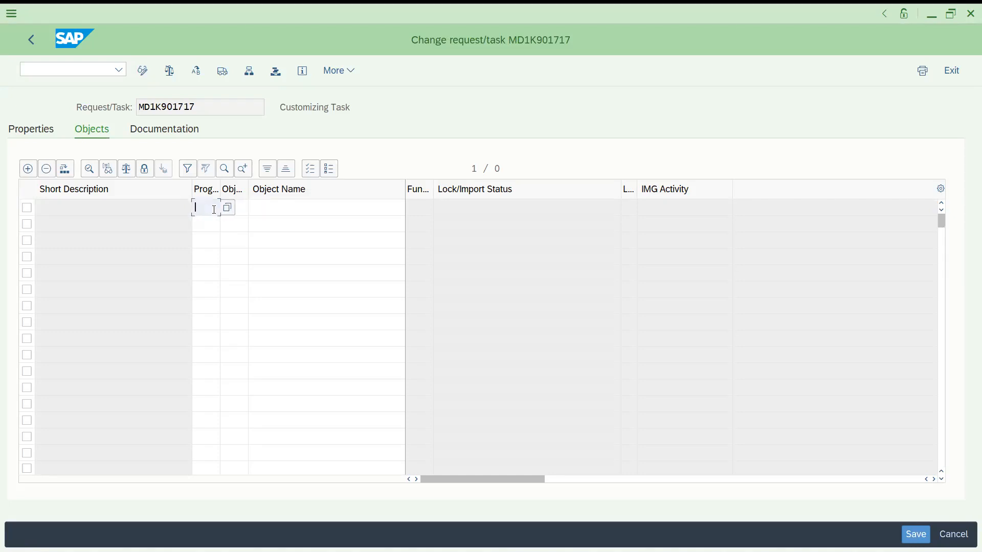
click(289, 207)
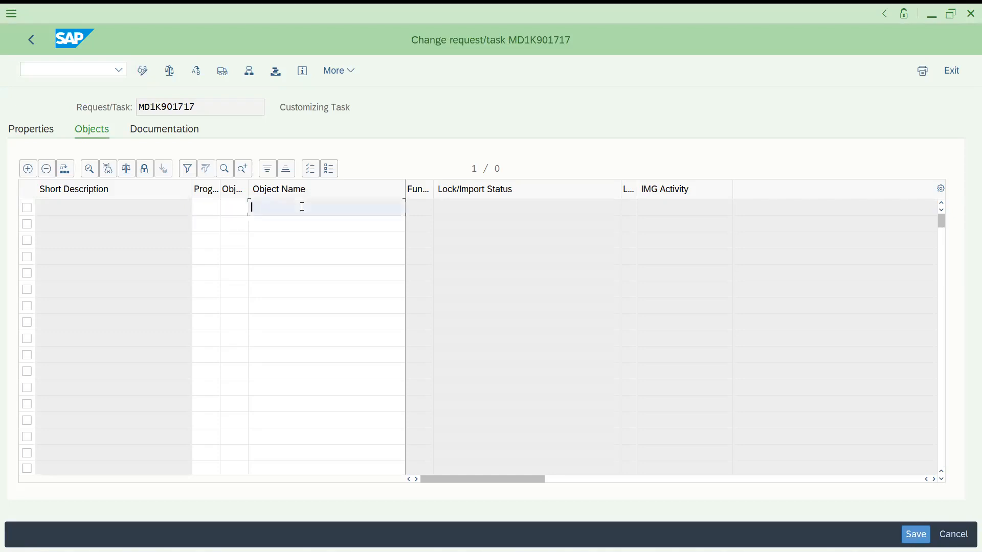
click(29, 42)
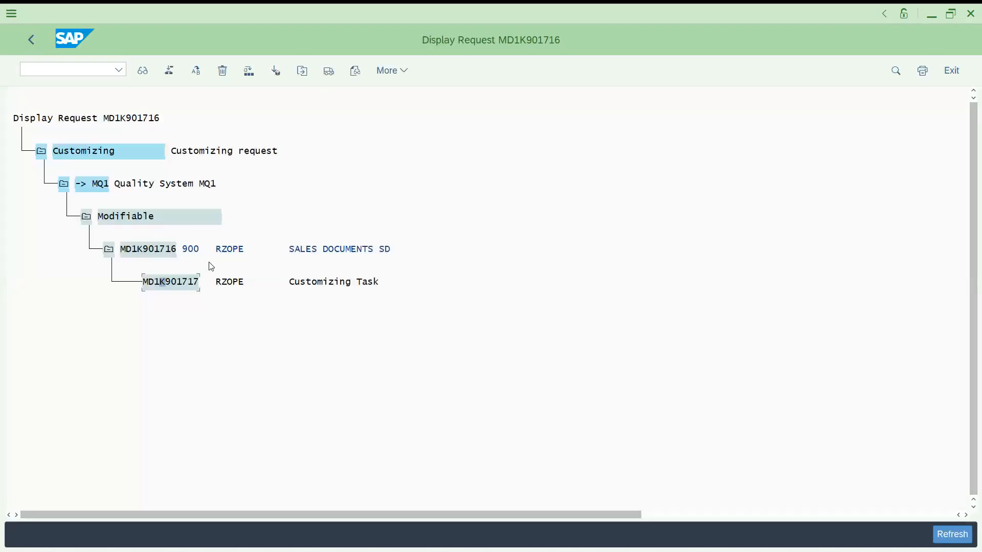
Run transaction /NSPRO and open the SAP Reference IMG
click(55, 67)
text(/)
text(SPRO)
key(BackSpace)
key(BackSpace)
key(BackSpace)
key(BackSpace)
text(NSPRO)
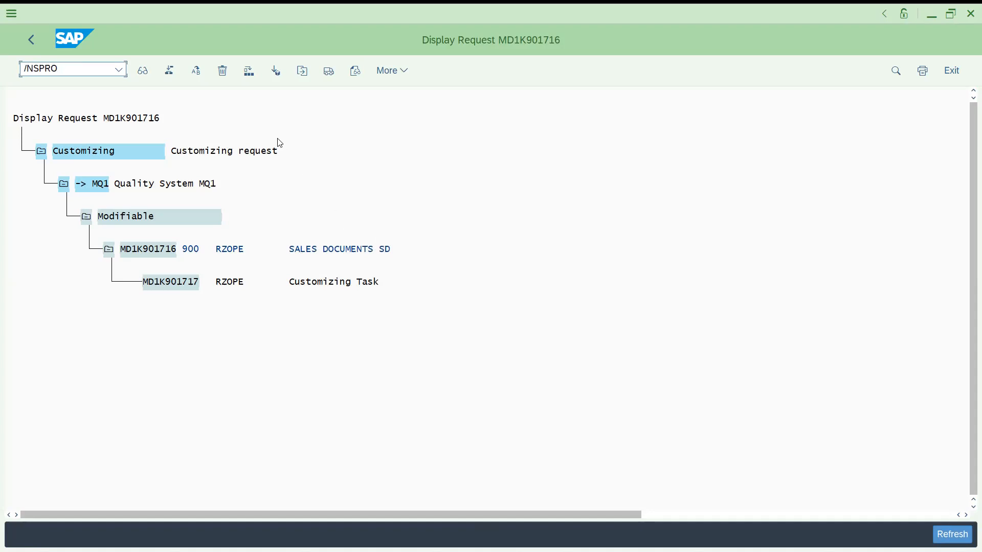
key(Return)
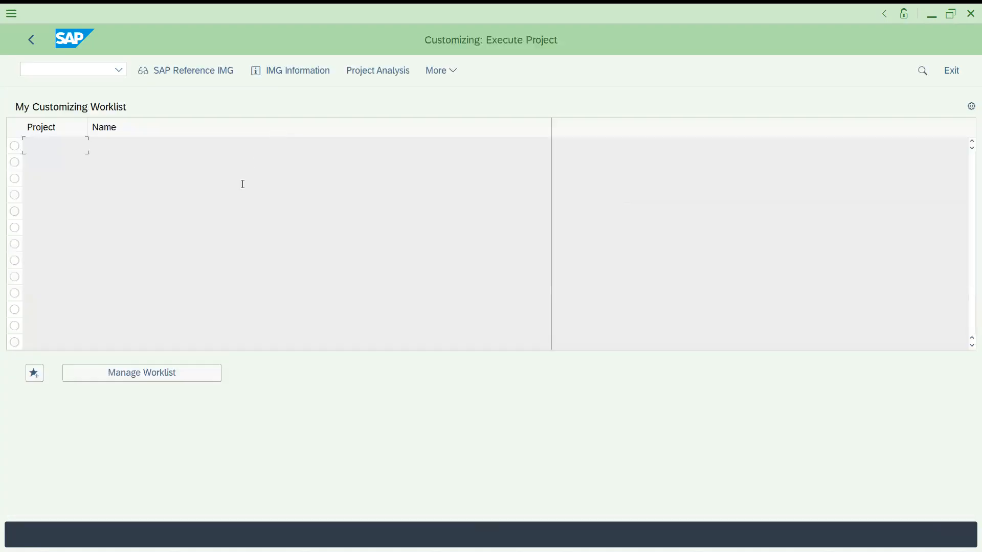
click(187, 72)
click(117, 336)
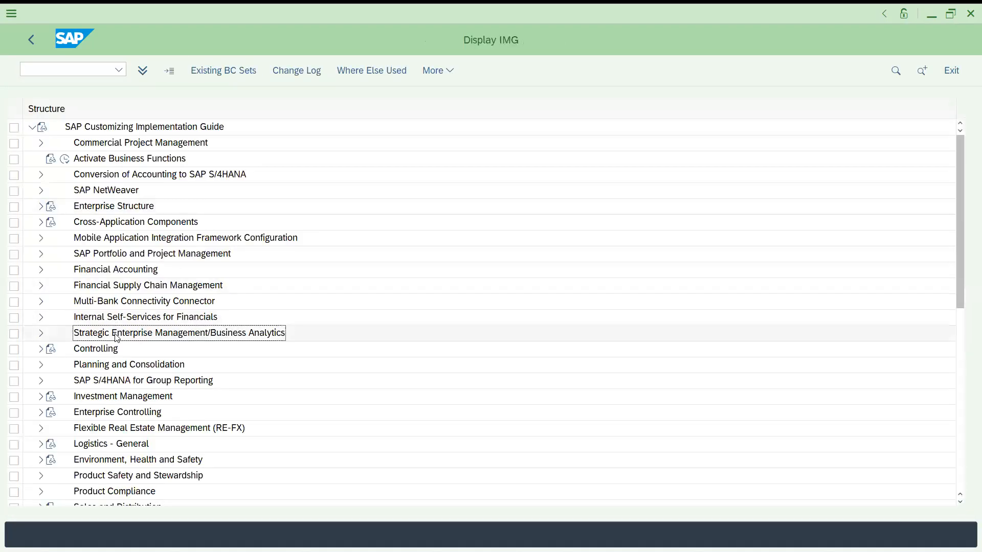
Expand Sales and Distribution > Sales > Sales Documents > Sales Document Header and open Define Sales Document Types
key(Down)
key(Down)
key(Down)
key(Down)
key(Down)
key(Down)
key(Down)
key(Down)
key(Down)
key(Down)
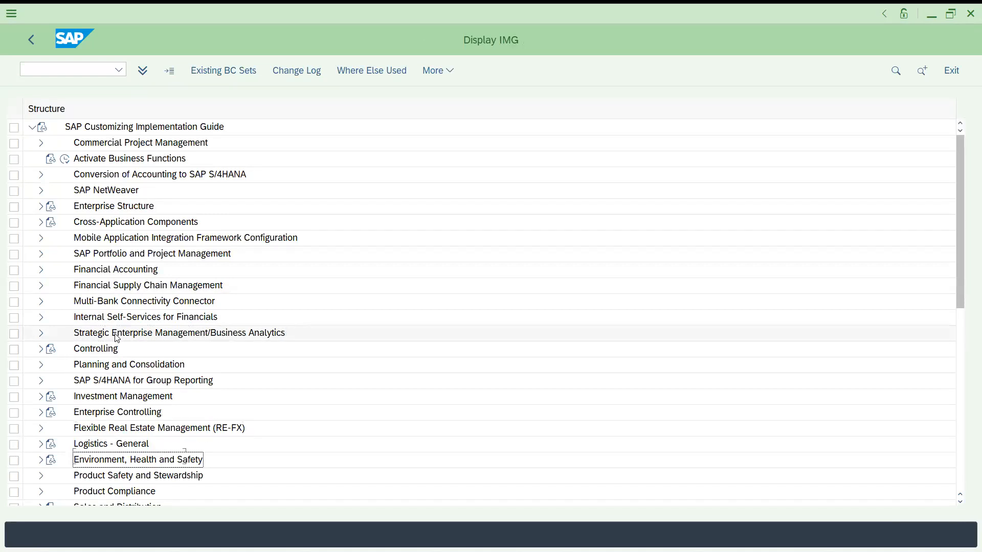
key(Down)
key(Down)
key(Down)
key(Down)
key(Down)
key(Down)
key(Up)
key(Up)
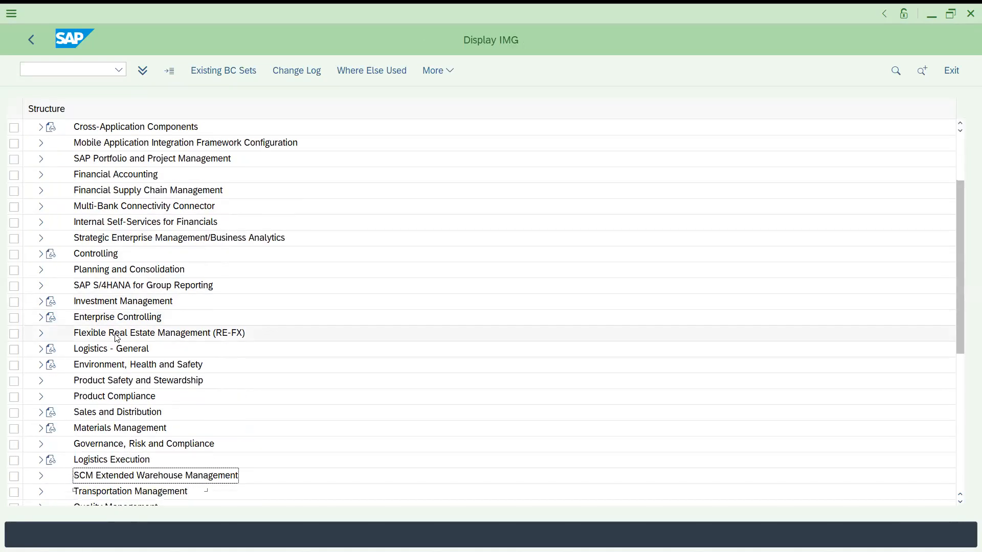
key(Up)
key(Up)
key(Up)
key(Right)
key(Down)
key(Down)
key(Down)
key(Right)
key(Down)
key(Right)
key(Down)
key(Right)
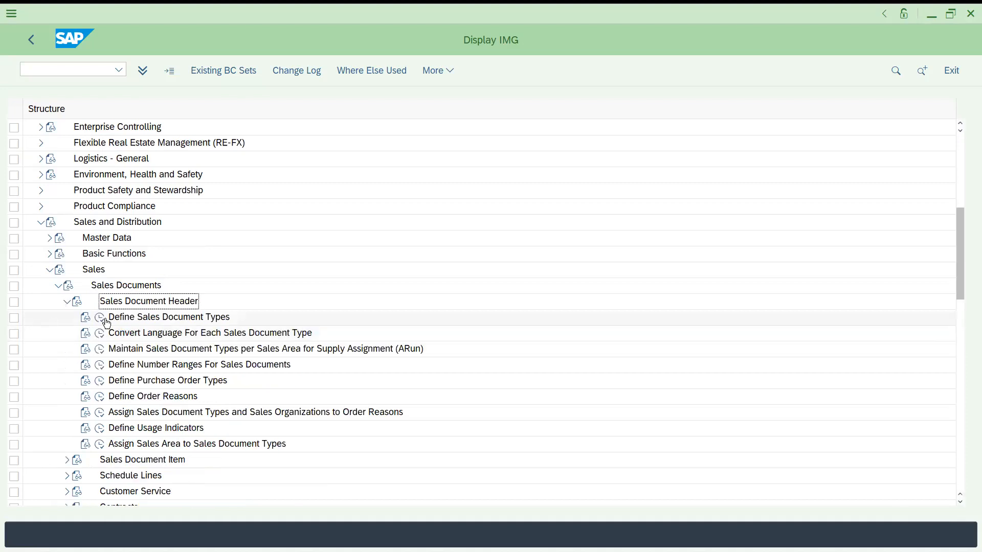
click(105, 320)
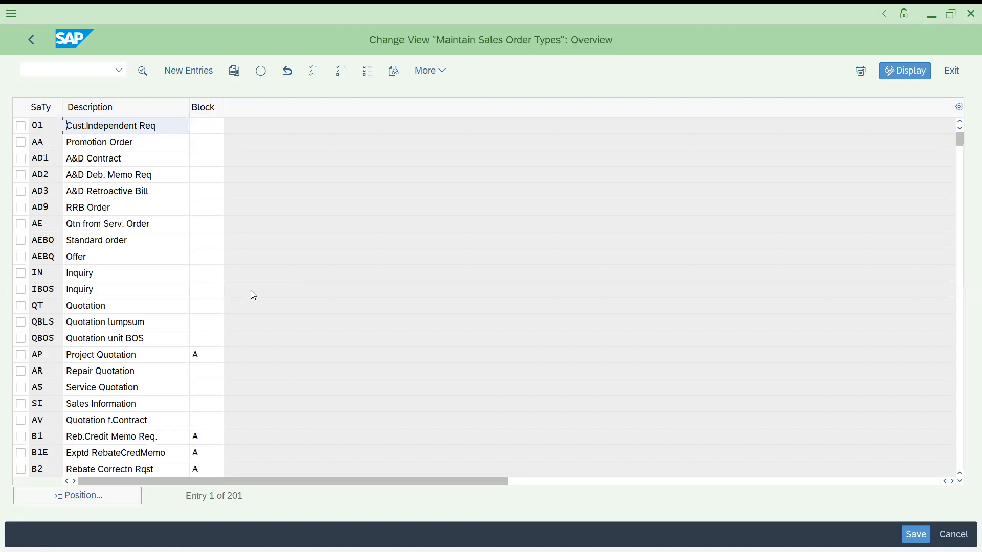
Position the sales document type list on OR and open its details
click(113, 494)
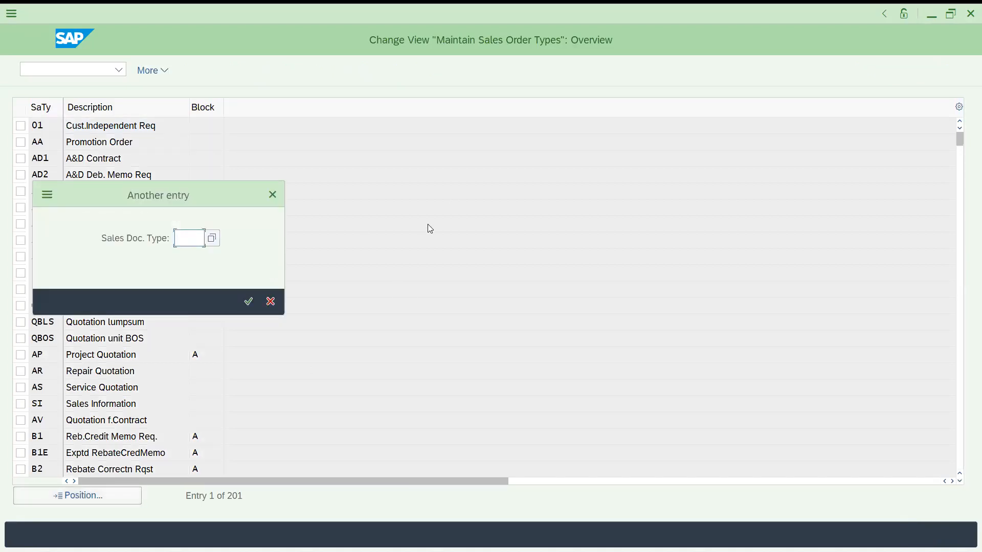
text(OR)
key(Return)
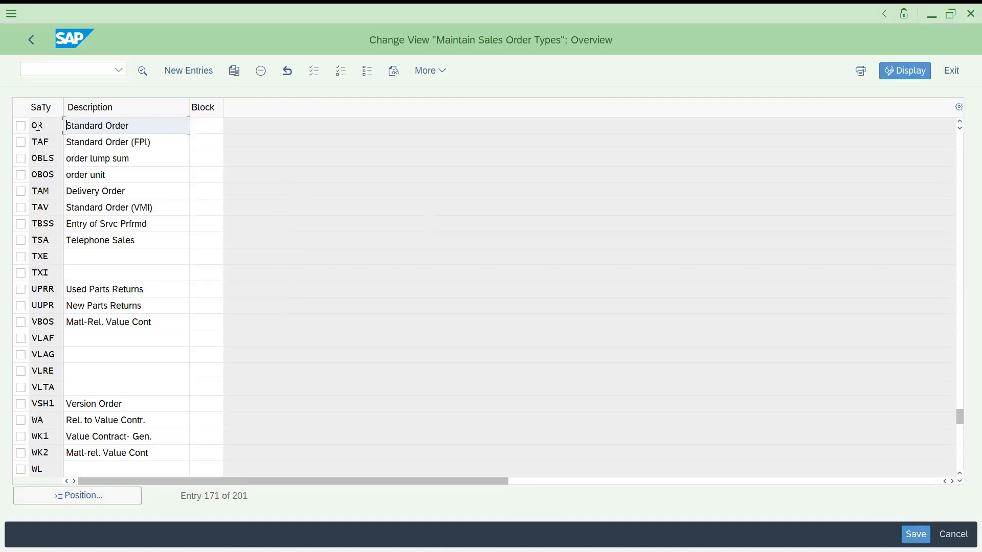
double_click(38, 126)
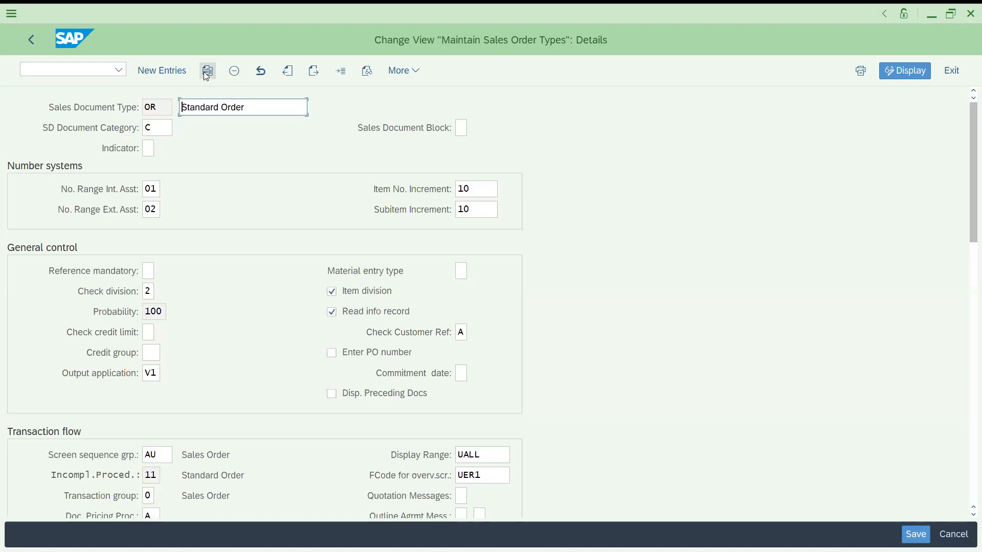
Copy sales document type OR as ZZZ1 with the description CREDIT SALE
click(207, 71)
text(ZZZ1)
key(Tab)
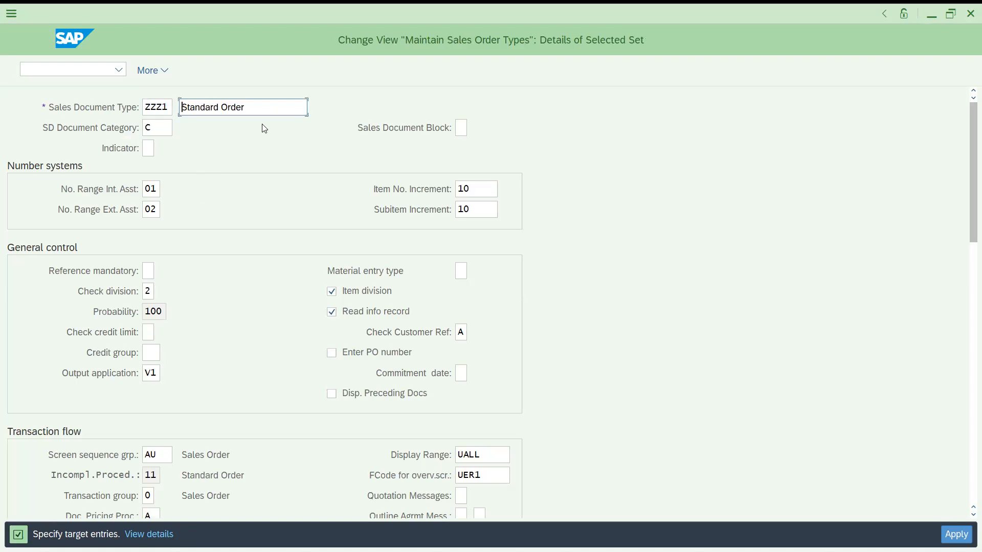
drag(254, 108, 116, 102)
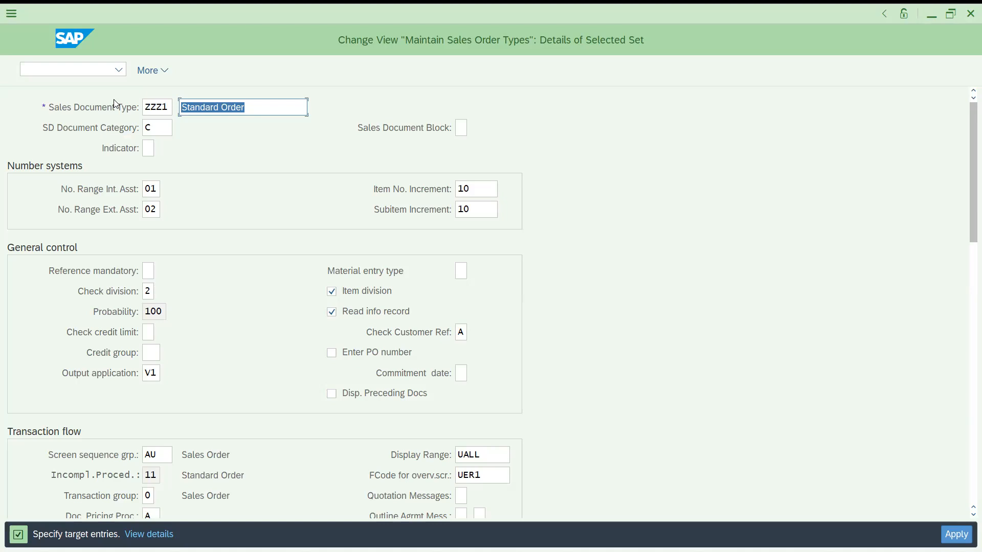
text(CRE)
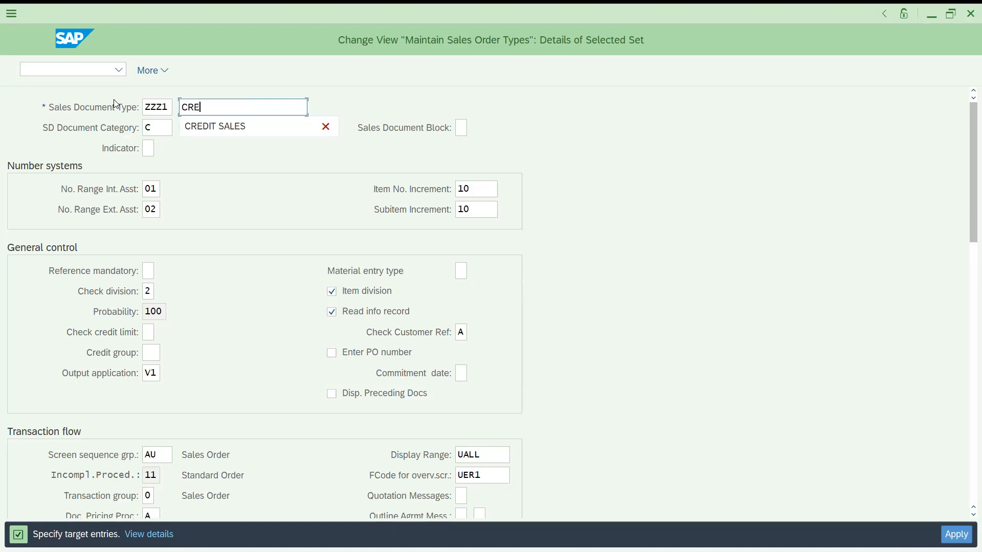
text(DIT SALE)
key(Return)
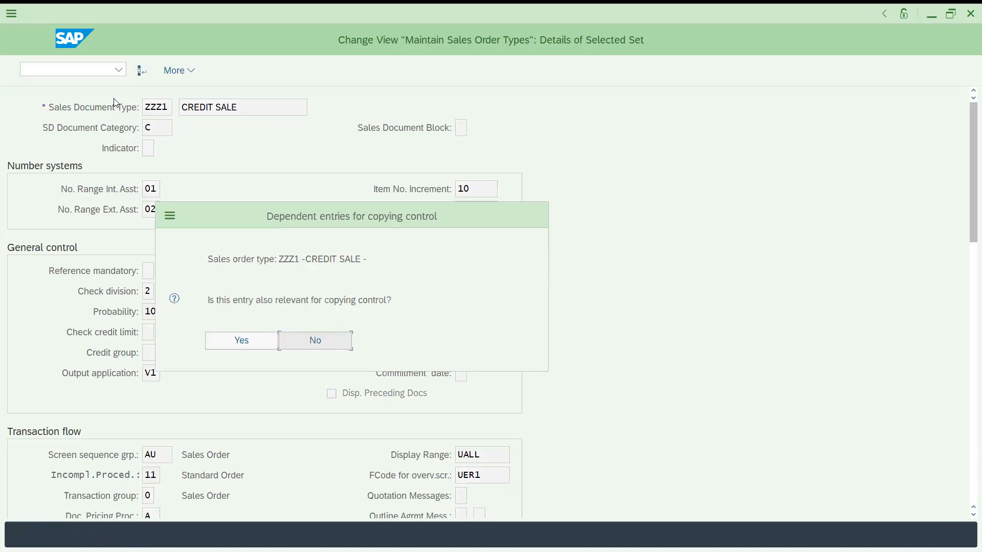
key(Return)
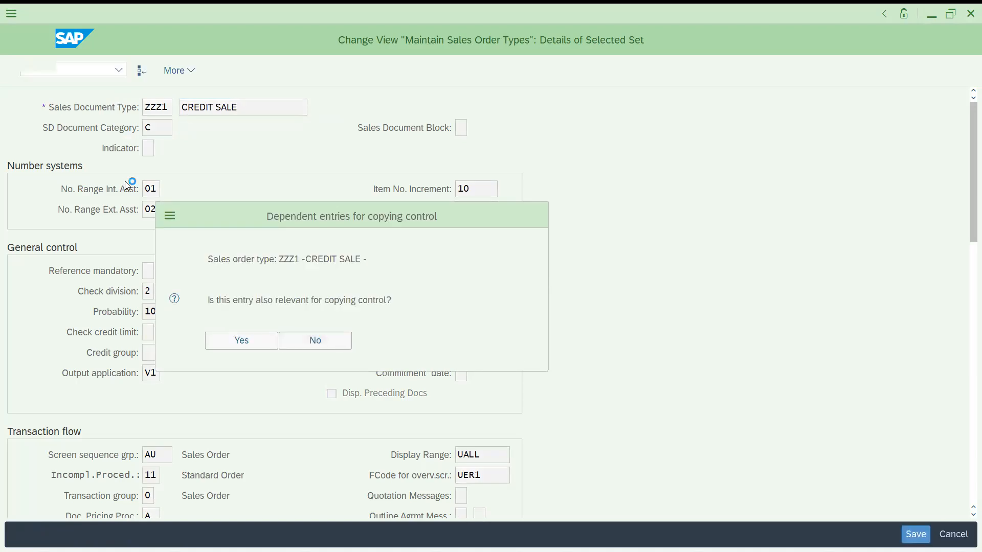
Save the new sales document type into customizing request MD1K901716 (SALES DOCUMENTS SD) chosen from own requests
key(ctrl+s)
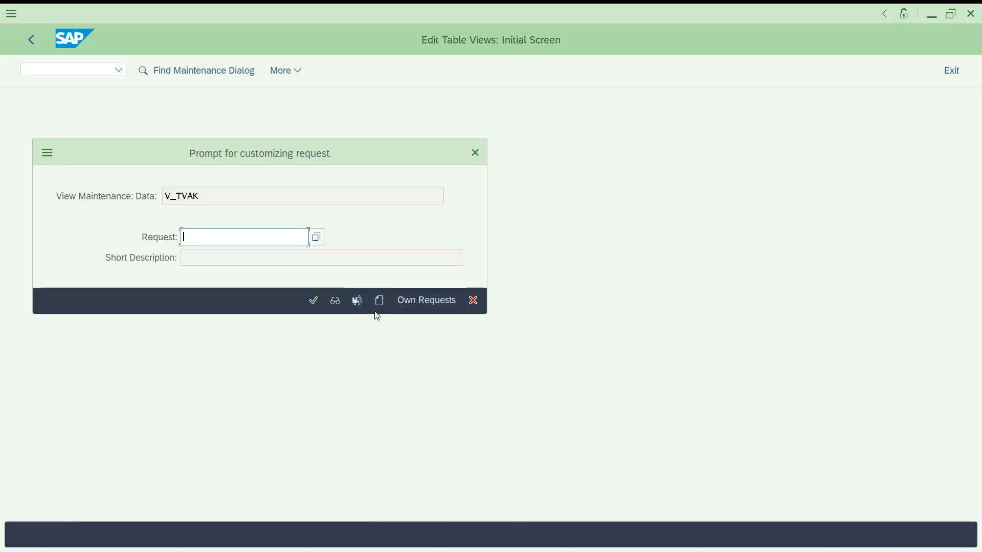
click(426, 302)
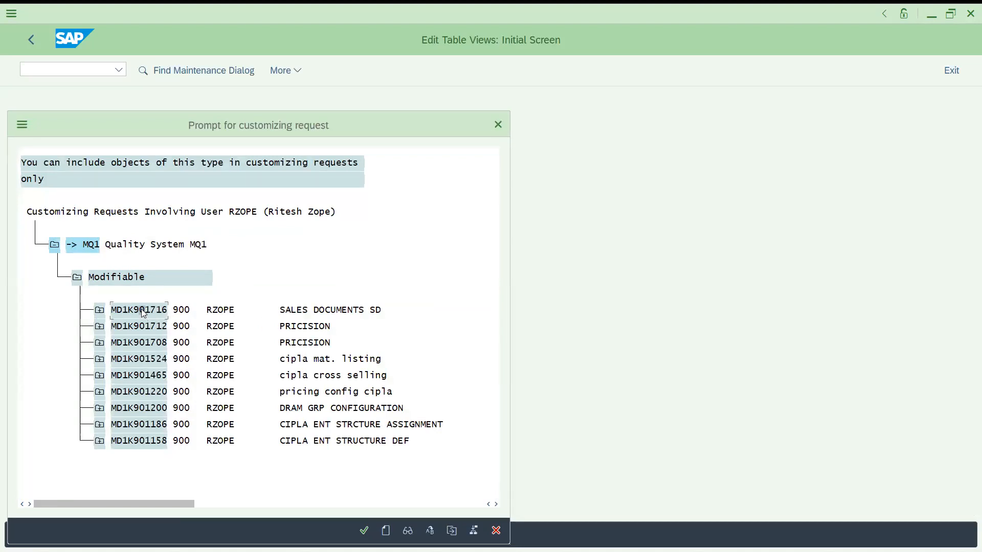
click(99, 310)
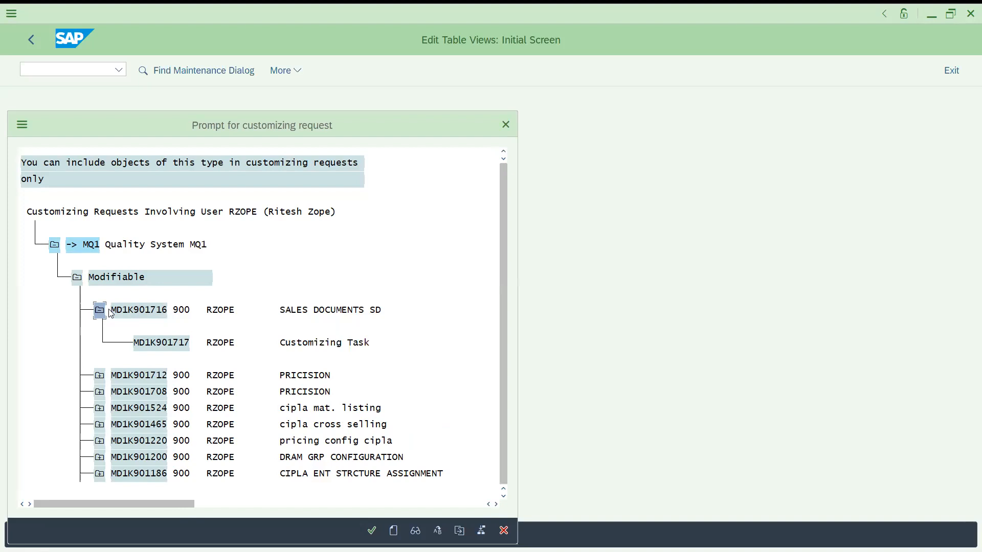
click(100, 311)
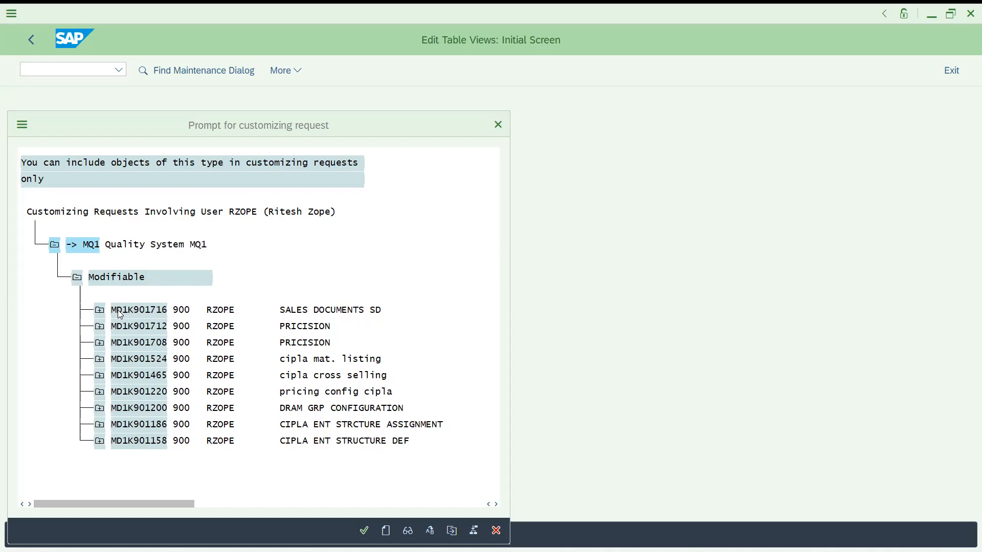
double_click(119, 313)
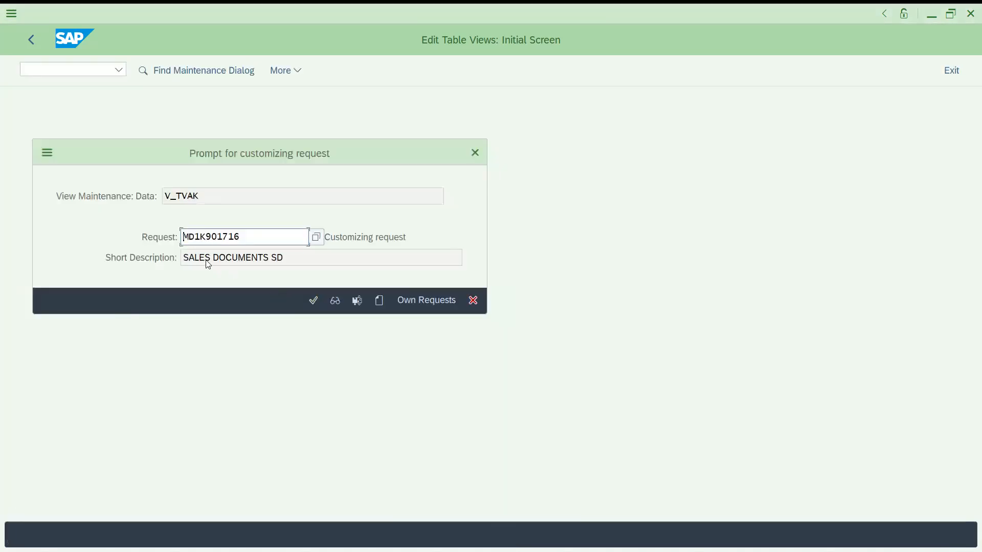
click(315, 301)
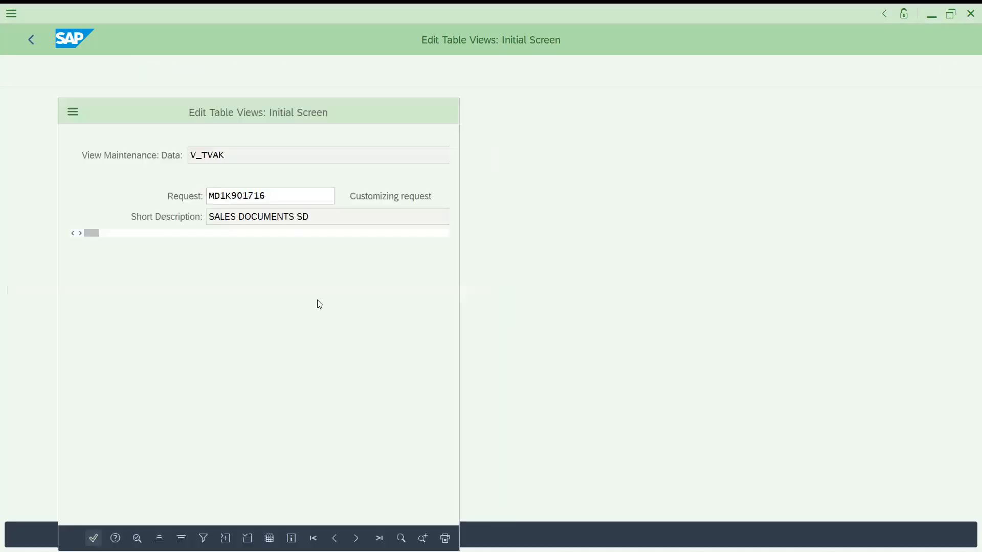
click(93, 538)
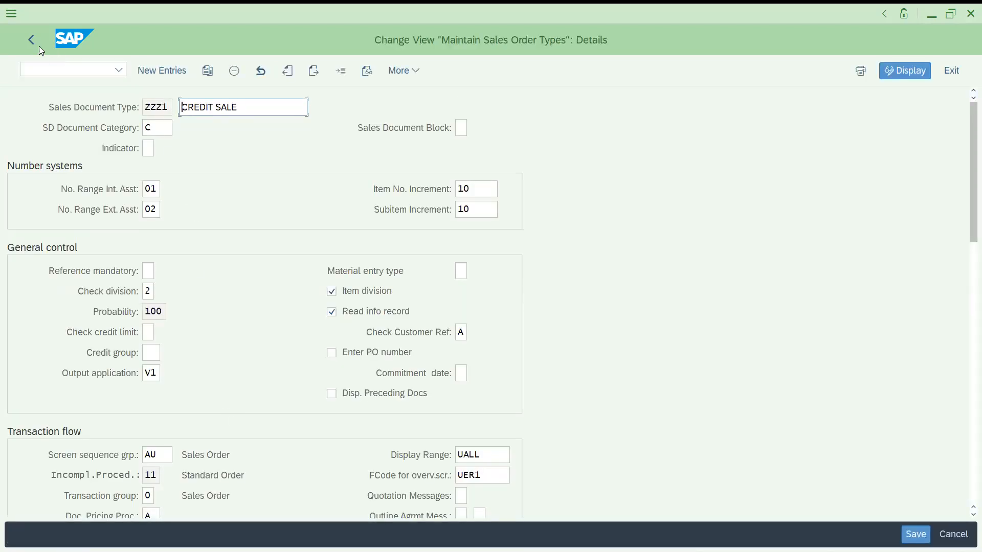
Open the Transport Organizer with /NSE09 and display modifiable and released requests, excluding workbench requests
click(46, 69)
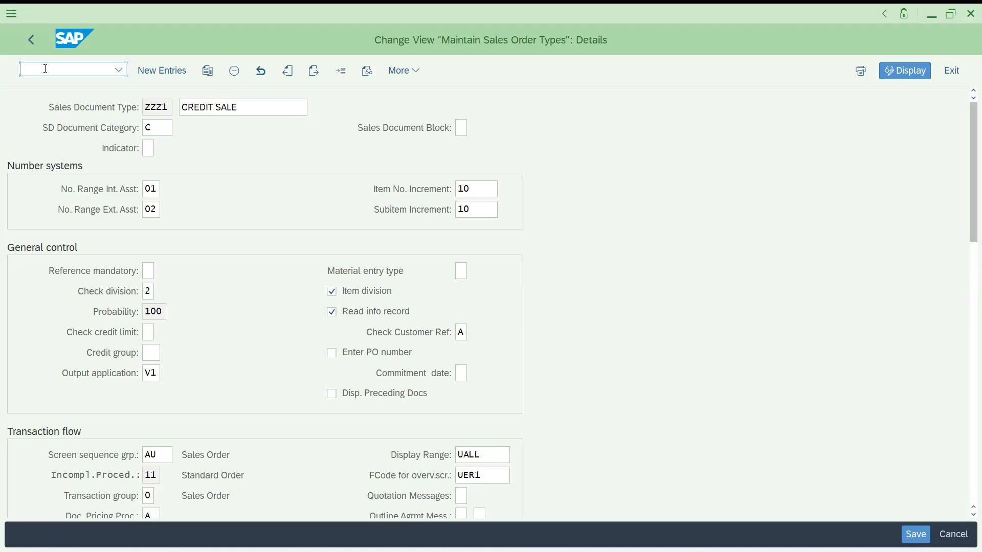
text(/NSE09)
key(Return)
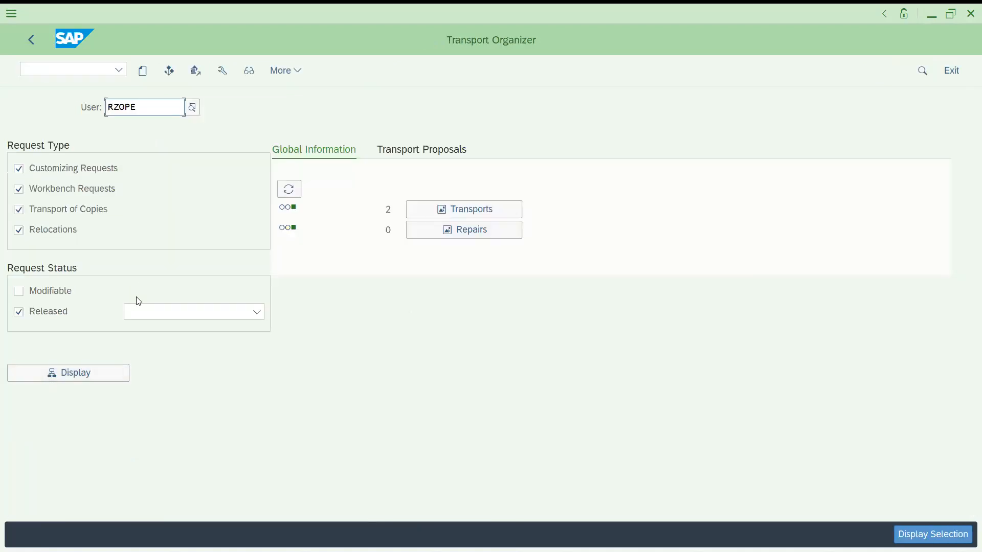
click(19, 189)
click(23, 197)
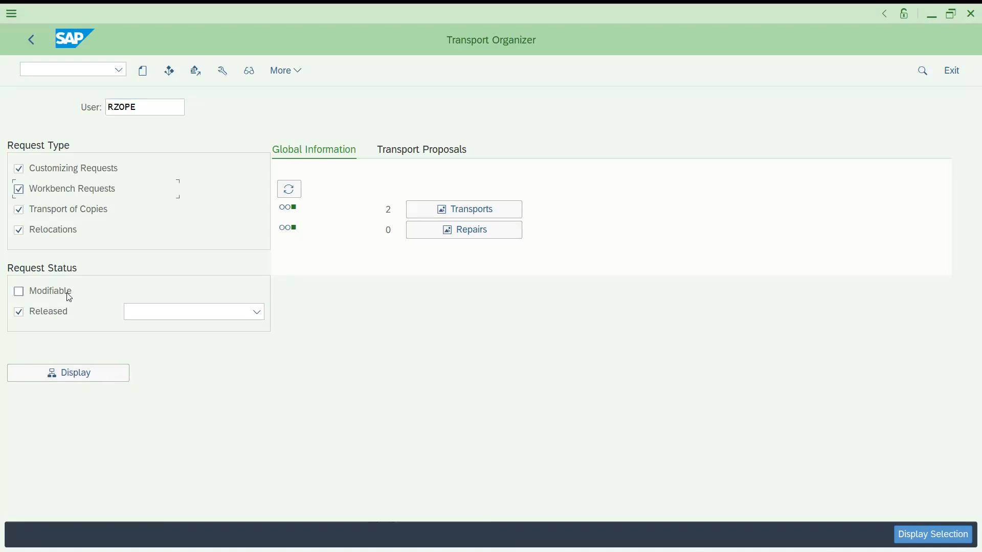
click(22, 195)
click(70, 374)
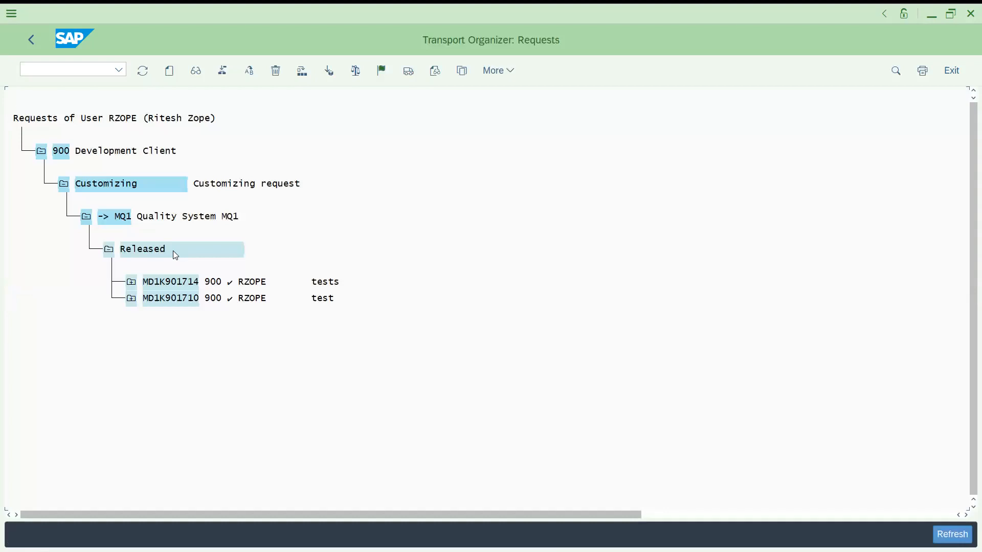
click(32, 39)
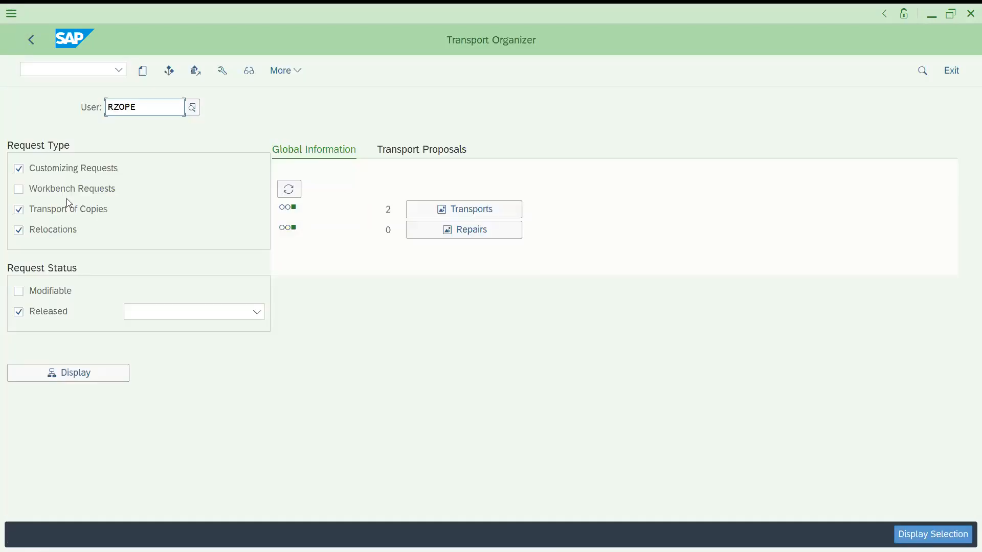
click(18, 292)
click(65, 380)
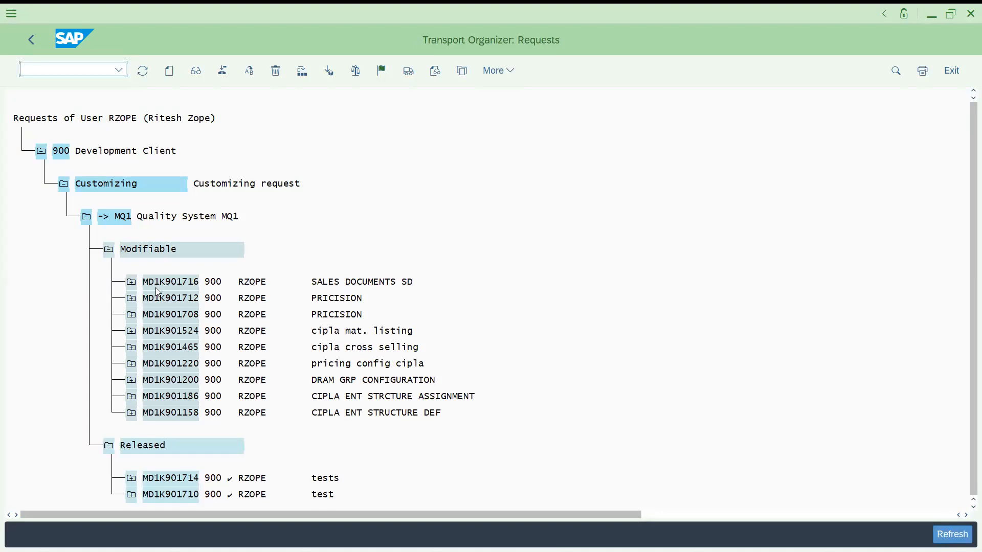
Expand request MD1K901716 down through its customizing task and IMG activity to the recorded table contents
click(132, 283)
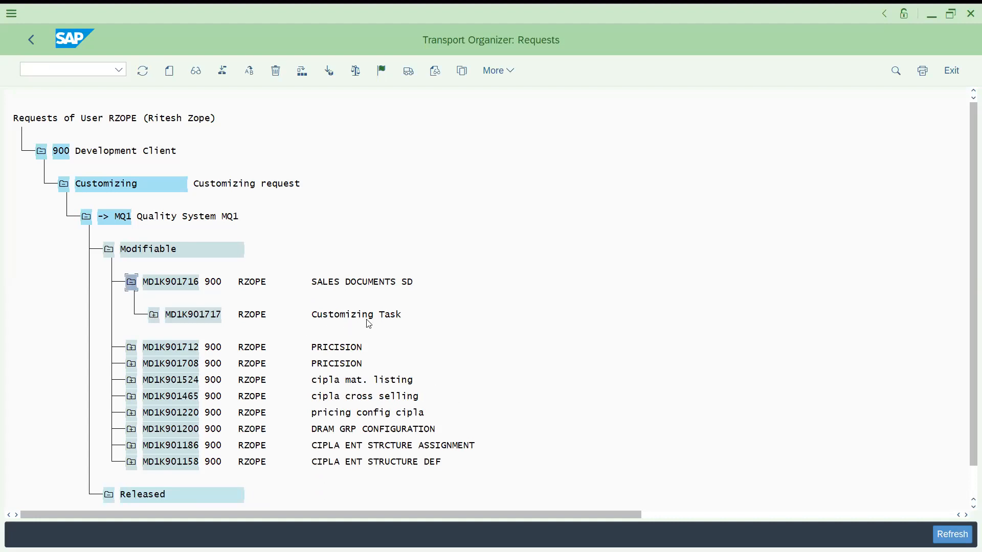
click(154, 316)
click(154, 316)
click(176, 349)
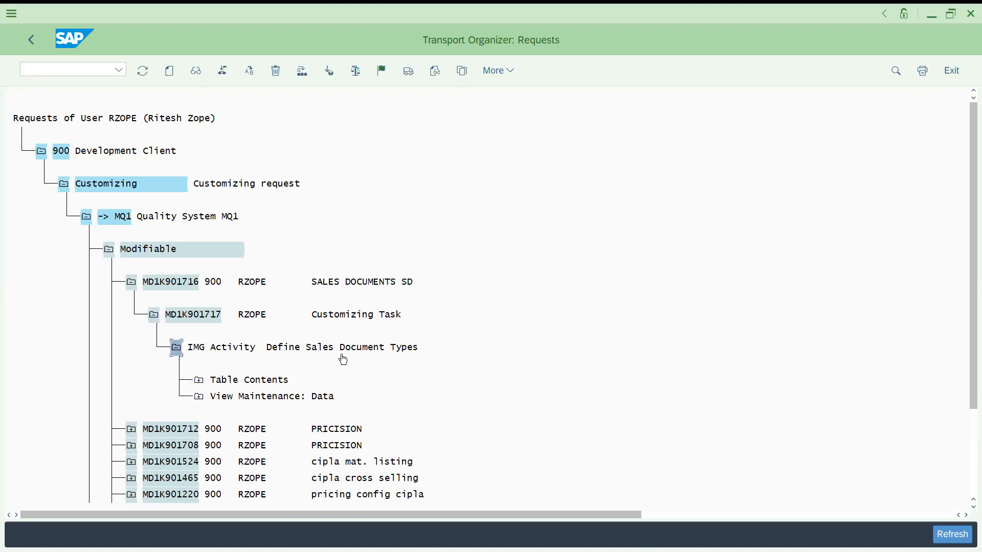
click(199, 380)
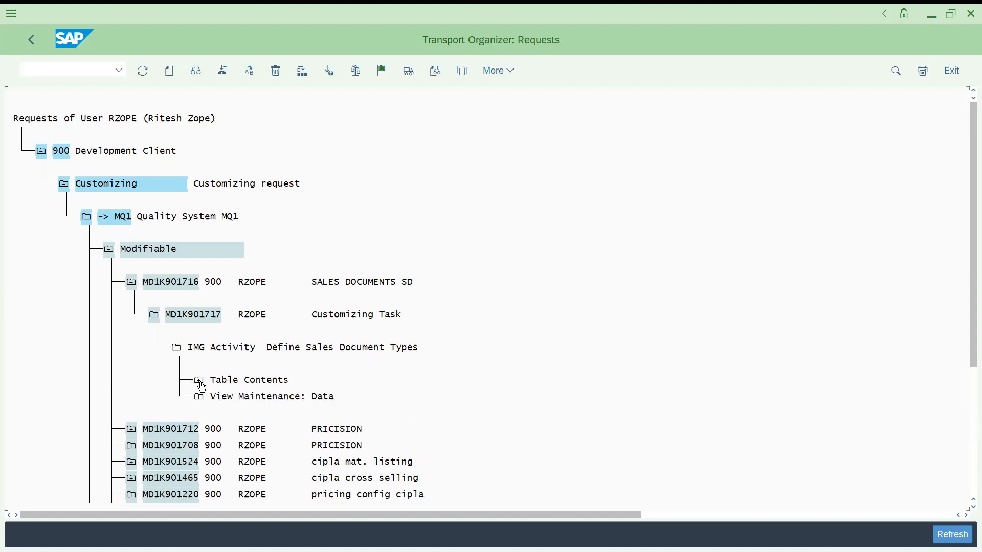
Examine the recorded table entries T184, TVAKZ, TVASP and view V_TVAK under the request's IMG activity
click(224, 416)
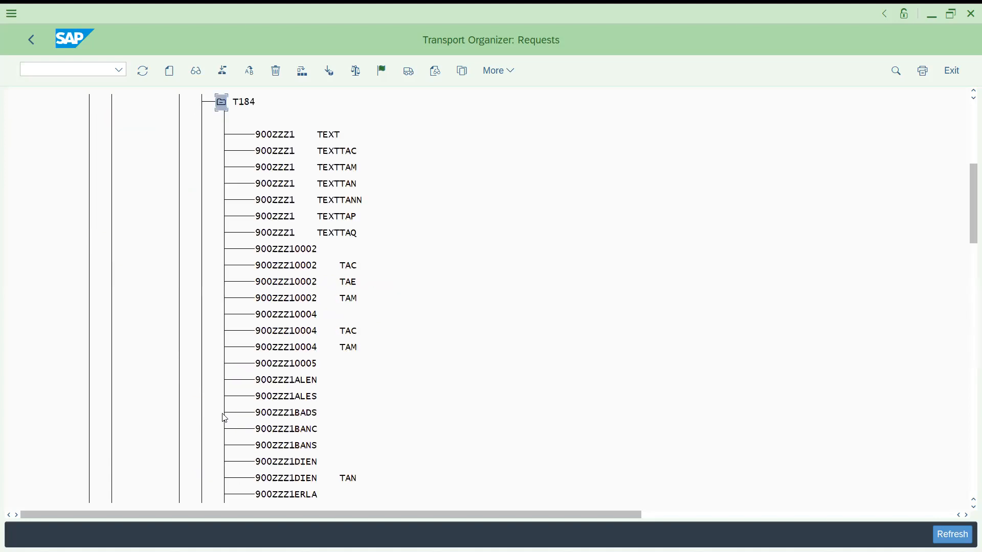
click(222, 103)
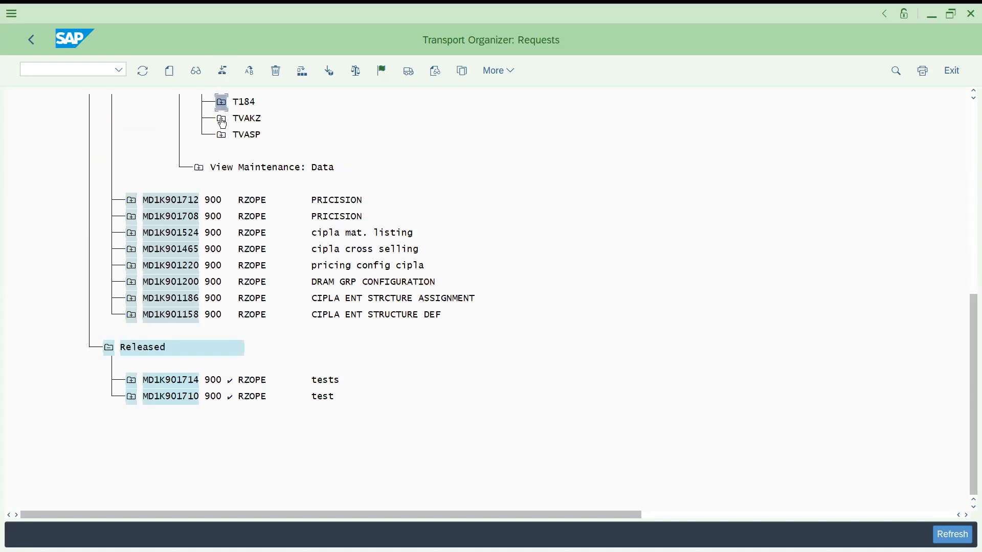
click(222, 119)
click(221, 121)
click(220, 136)
click(221, 138)
click(199, 168)
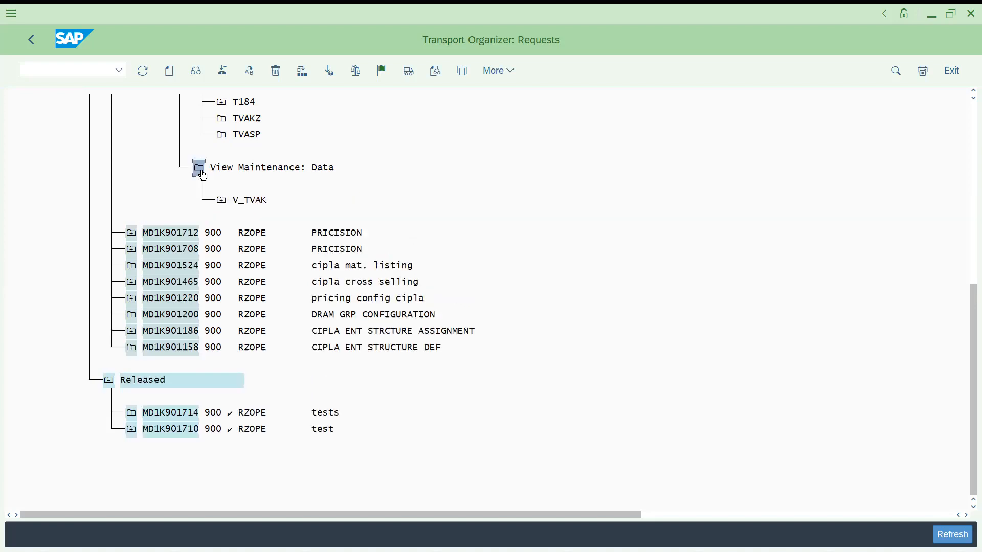
click(221, 200)
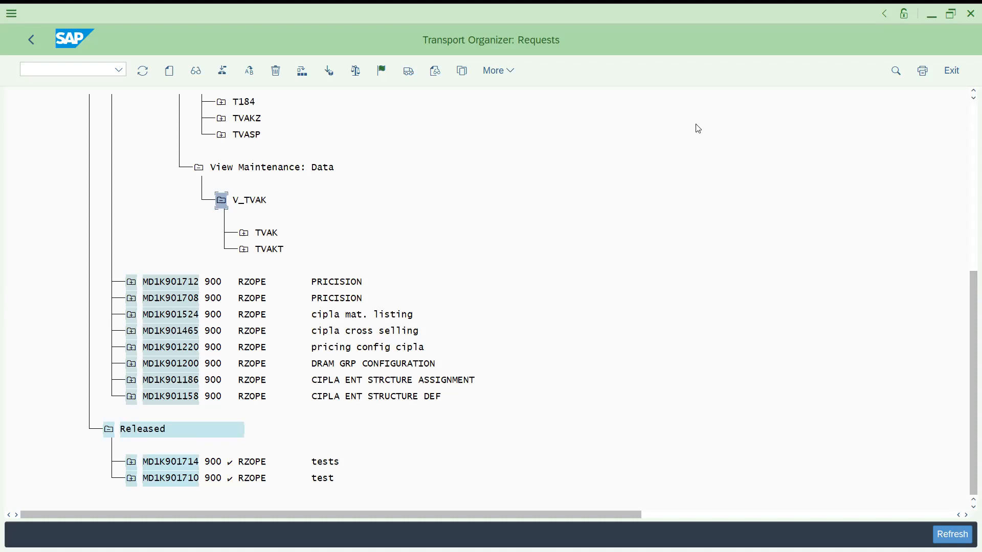
click(950, 14)
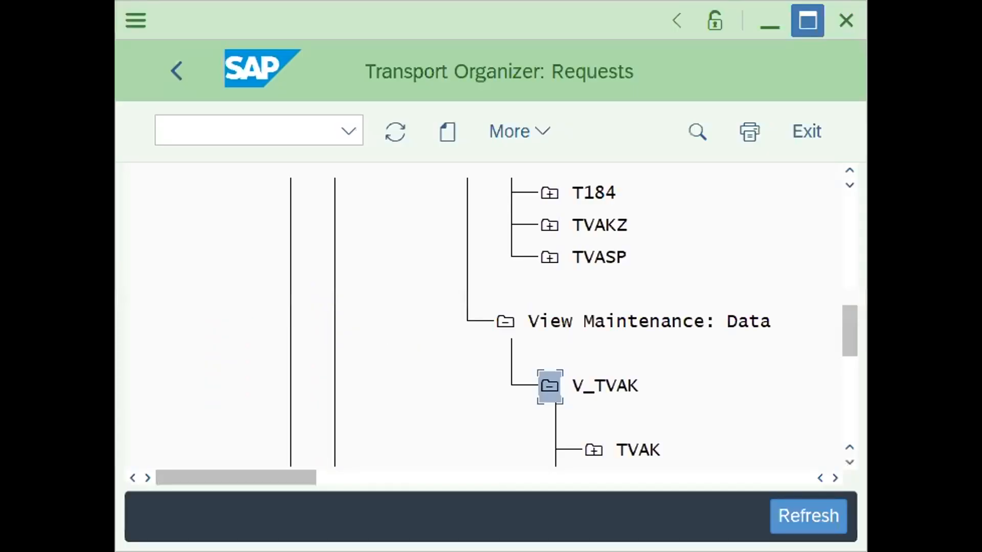
click(807, 21)
click(970, 125)
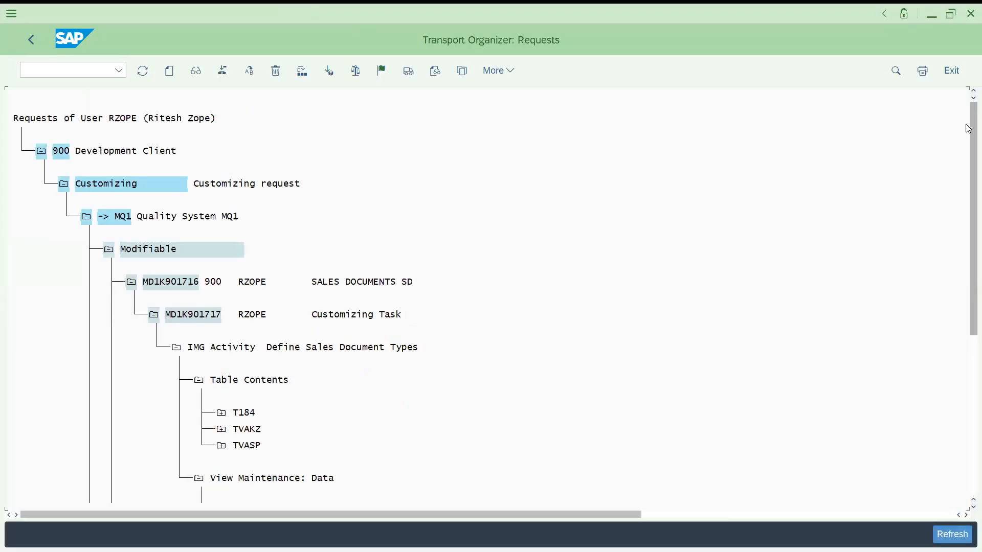
click(154, 315)
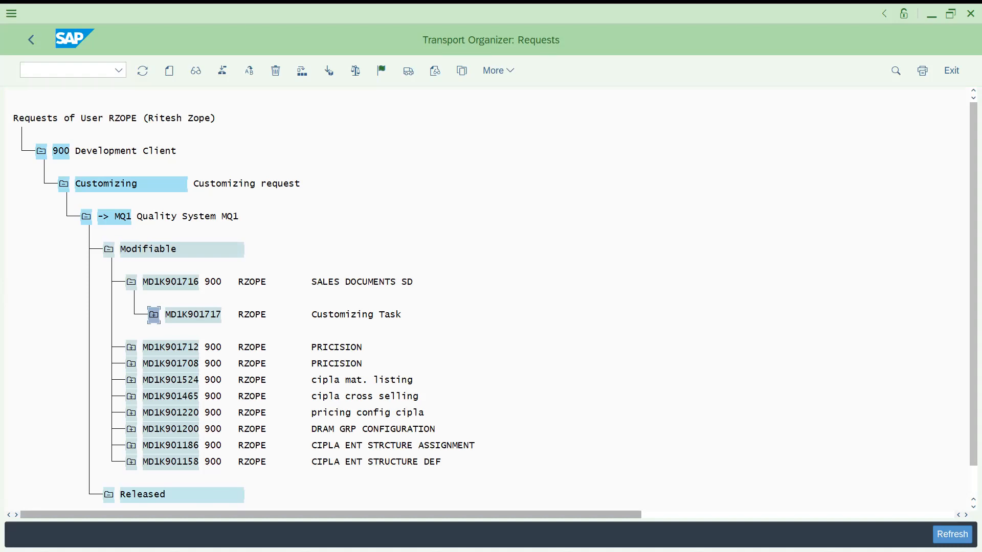
Switch to Excel and review the client cells of the transport landscape diagram, then return to the Transport Organizer
key(alt+Tab)
click(396, 368)
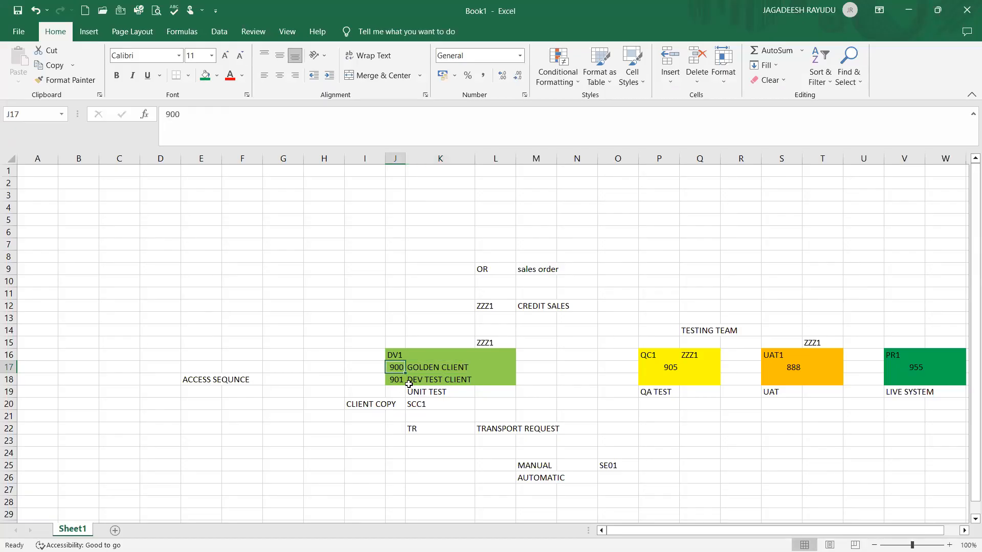
click(663, 365)
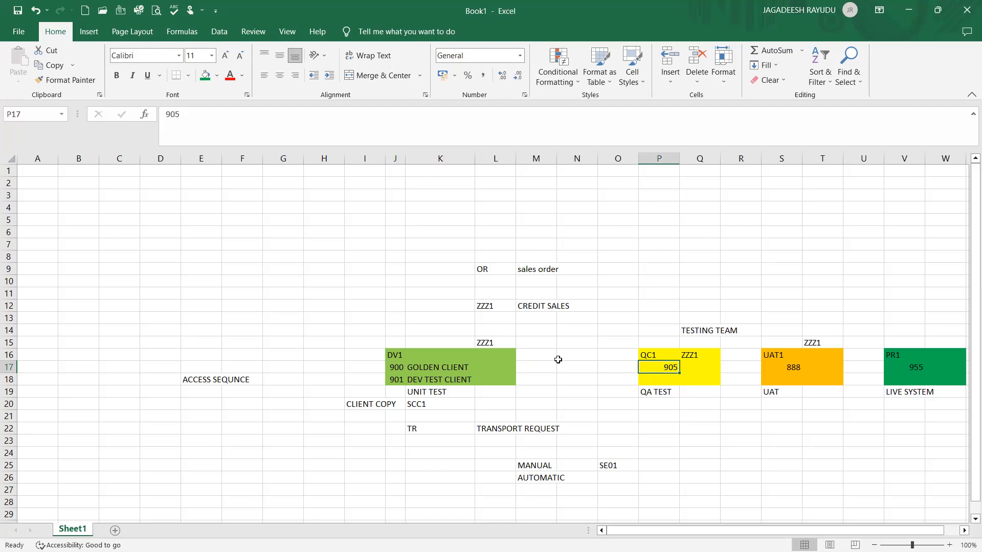
click(403, 372)
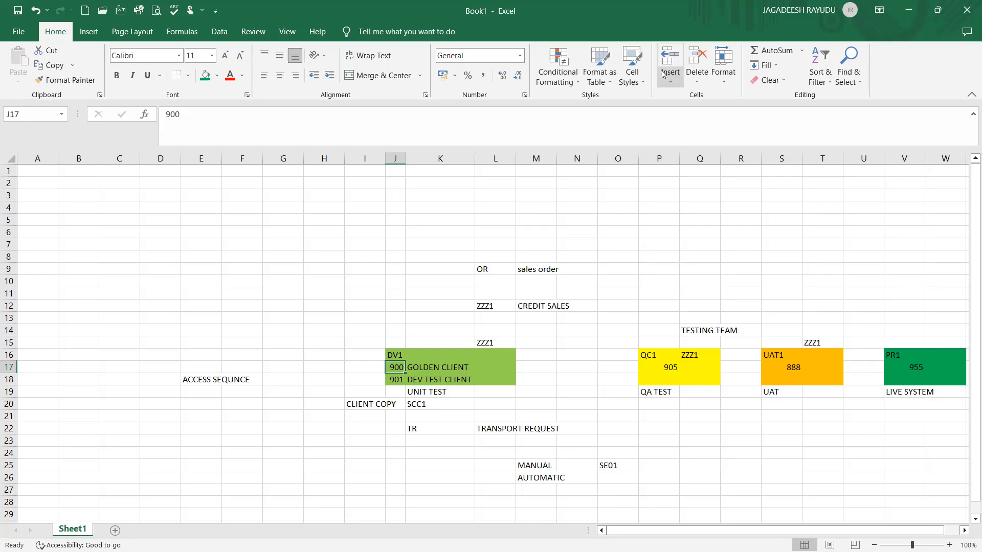
key(alt+Tab)
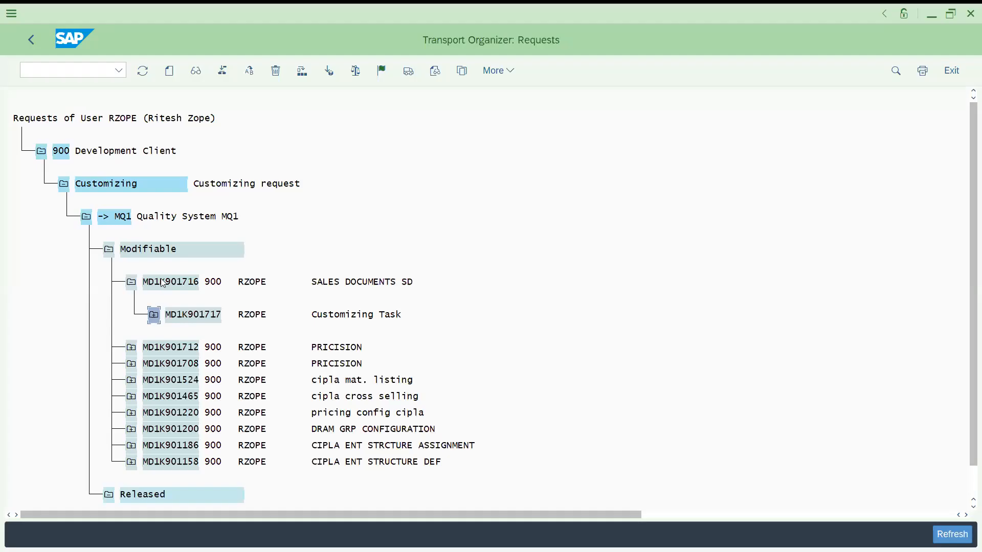
Release customizing task MD1K901717 directly and expand the request's object list
click(168, 316)
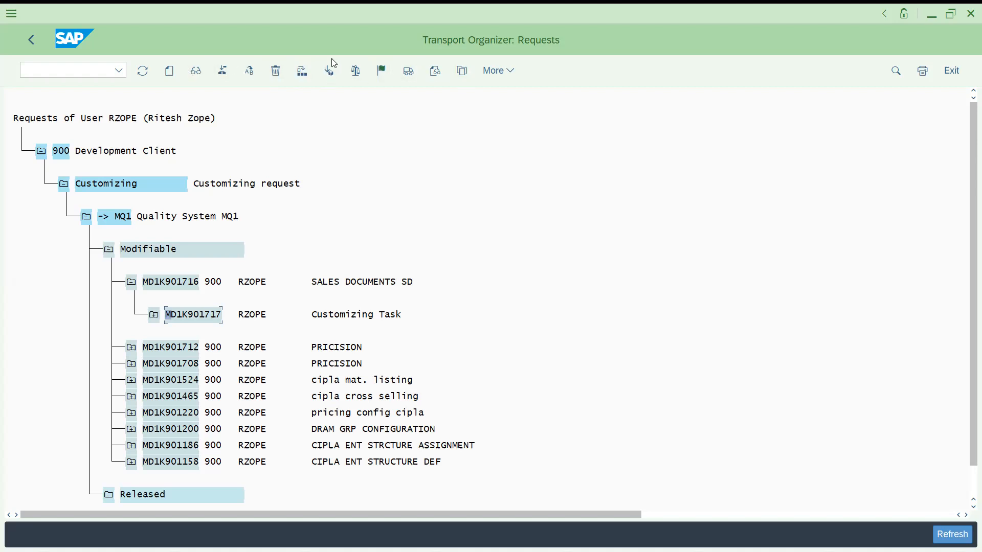
click(408, 71)
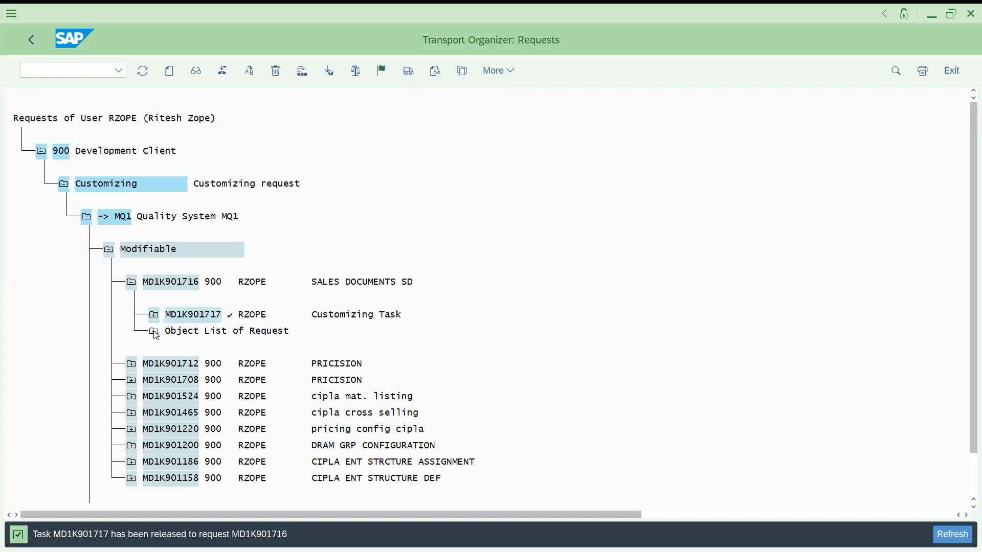
click(154, 332)
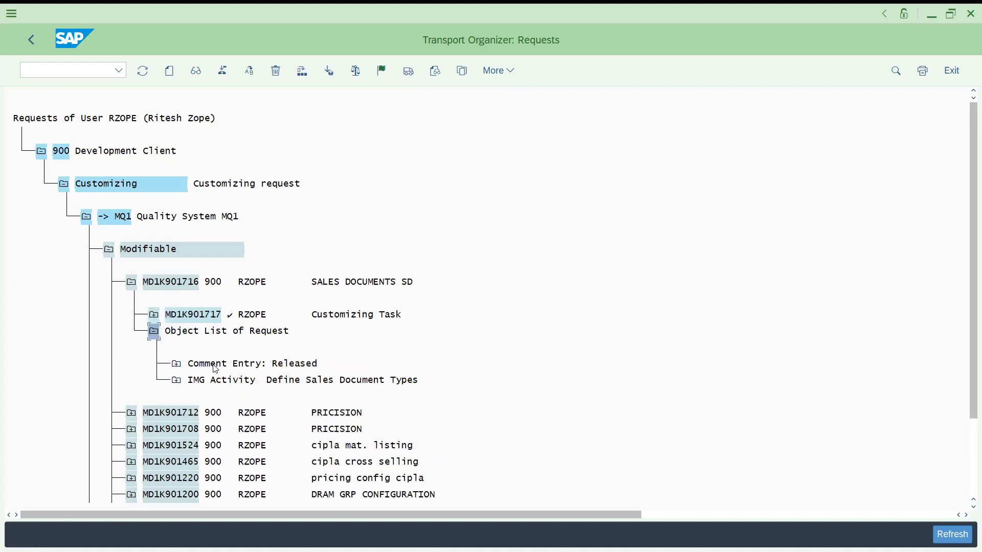
Release customizing request MD1K901716 directly so it is exported
click(147, 282)
click(155, 318)
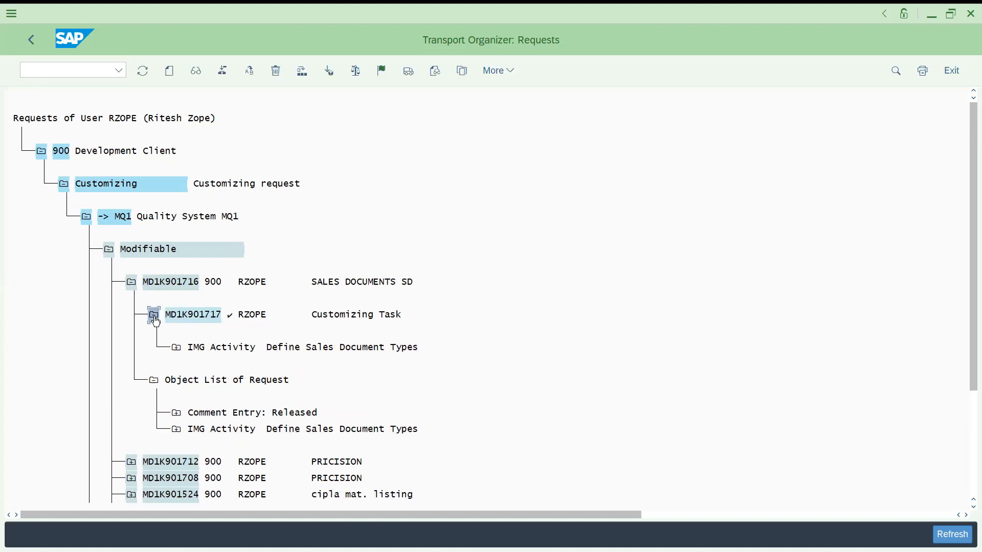
click(155, 316)
click(164, 283)
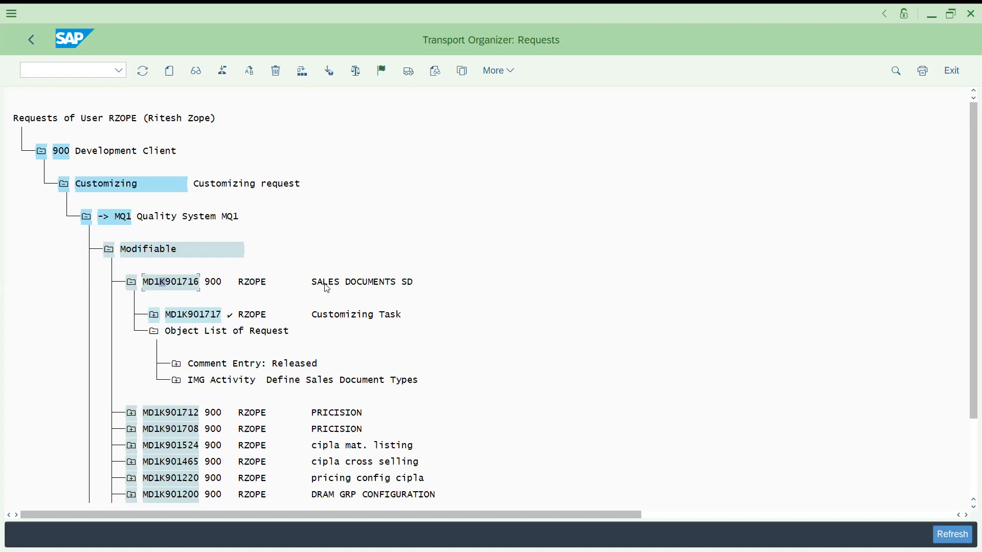
click(206, 317)
click(168, 286)
click(153, 281)
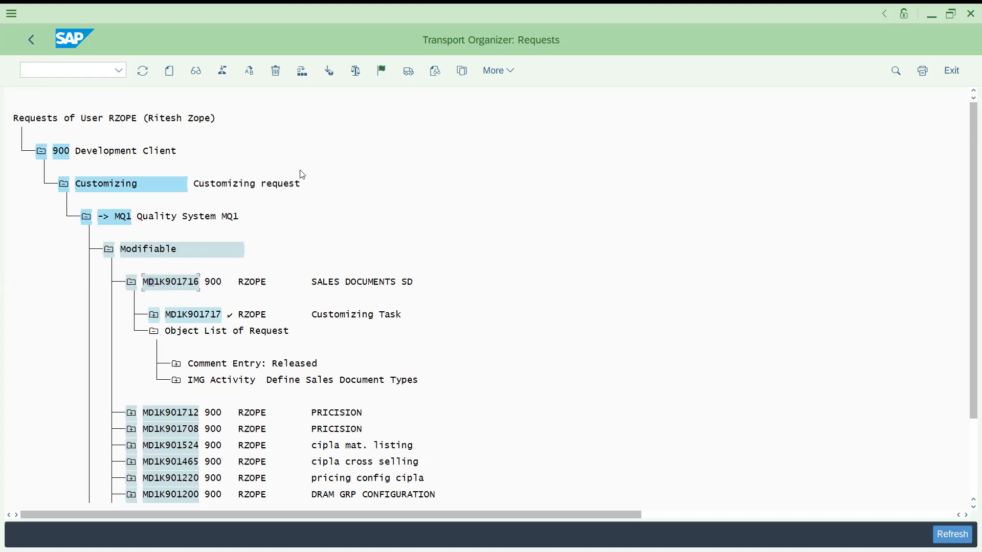
click(406, 73)
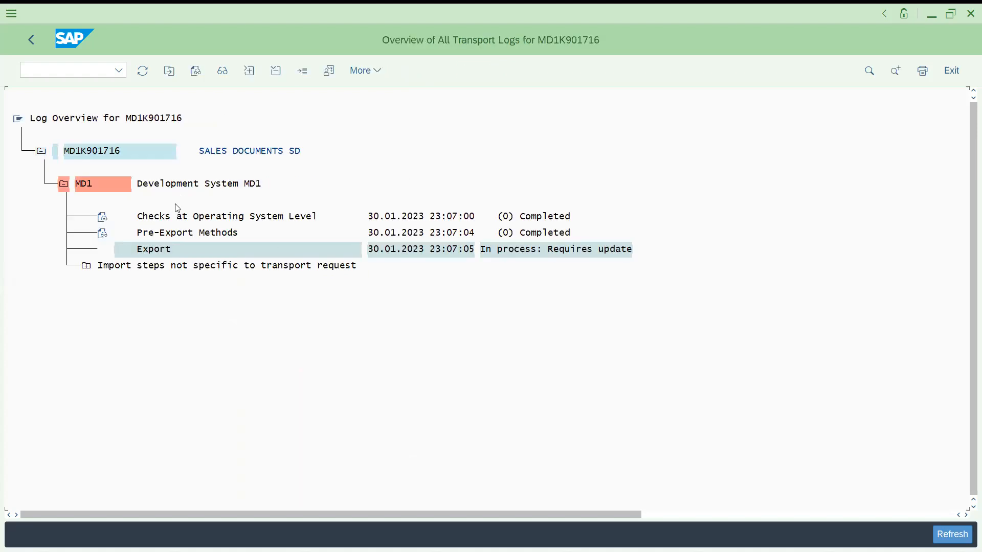
Inspect the transport log steps for request MD1K901716 and go back to the request list
click(87, 267)
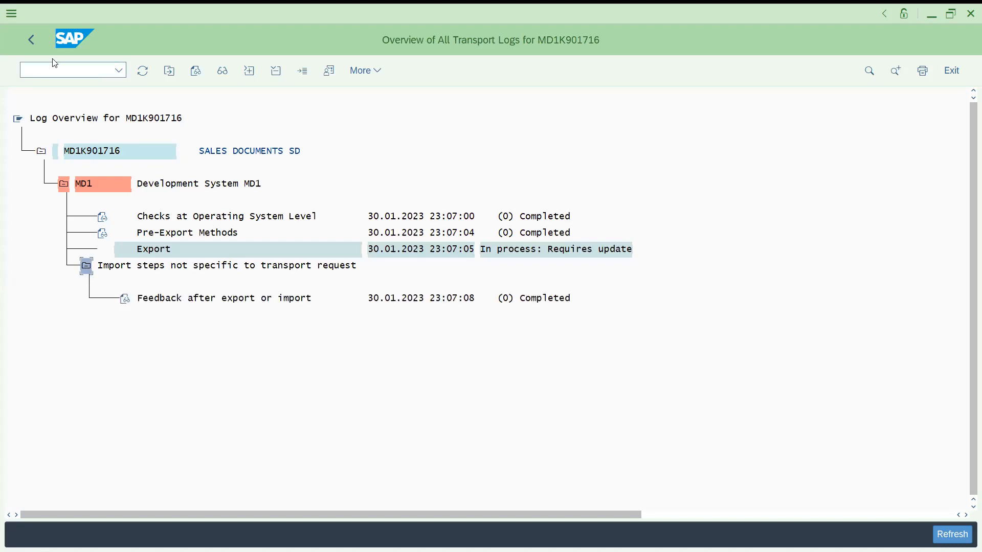
click(35, 46)
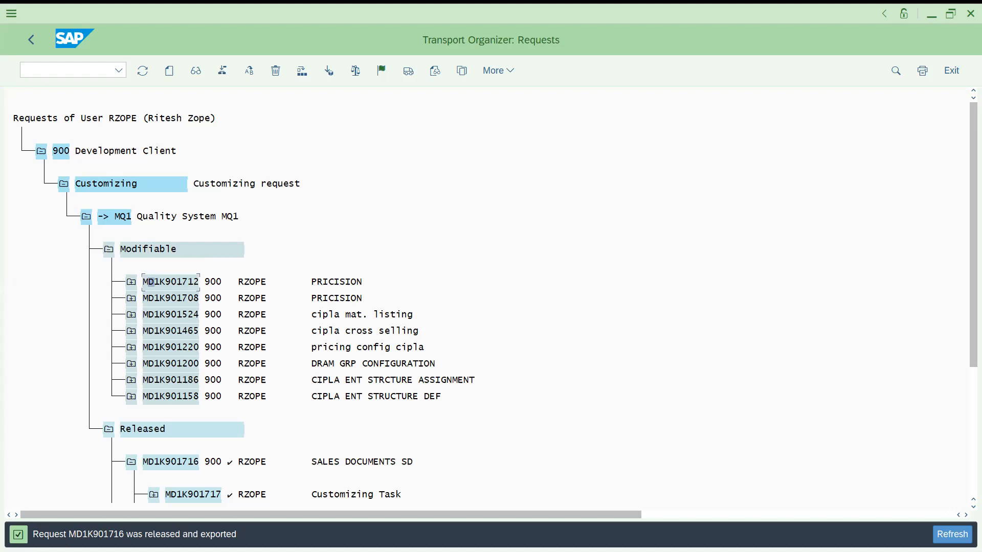
drag(968, 322, 968, 299)
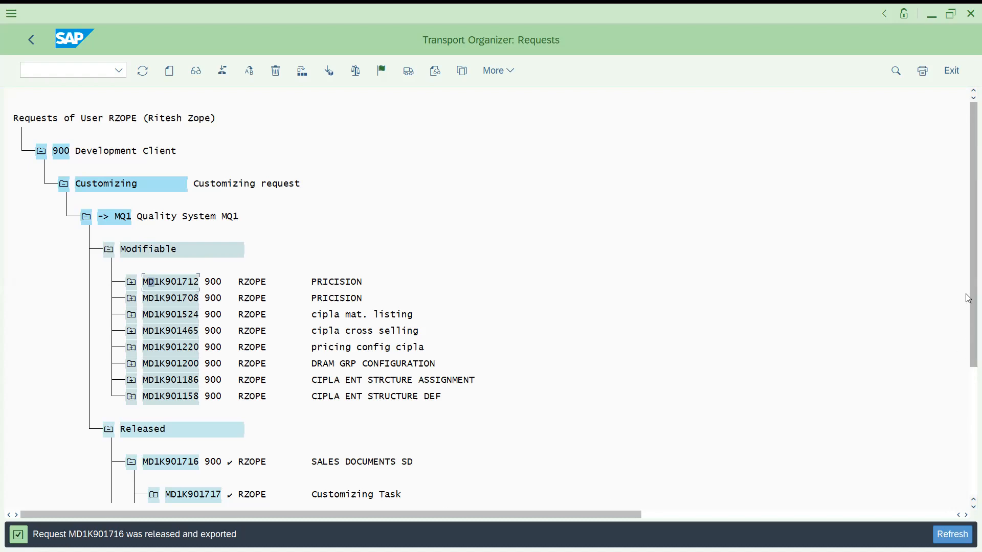
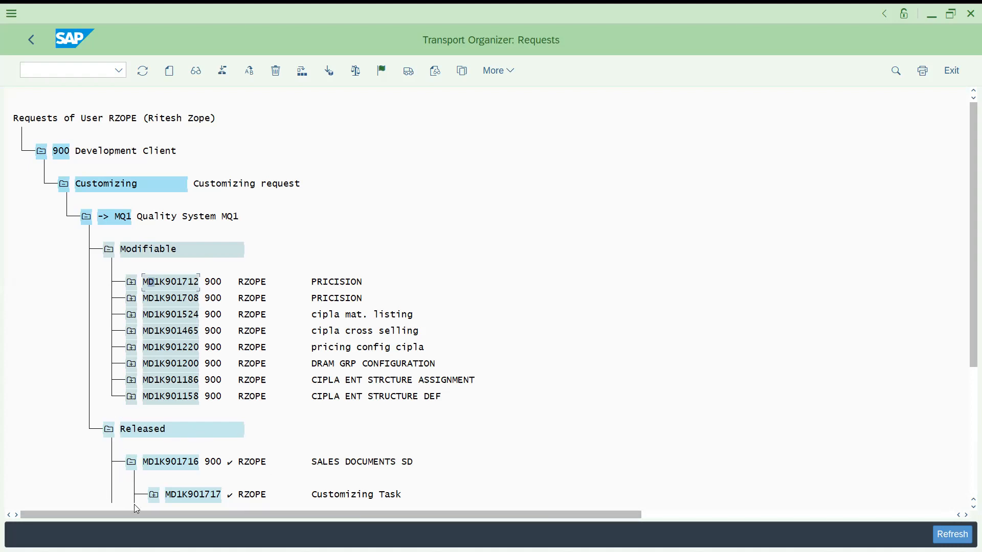
Filter the request list to released requests only and expand request MD1K901716
drag(968, 313, 970, 412)
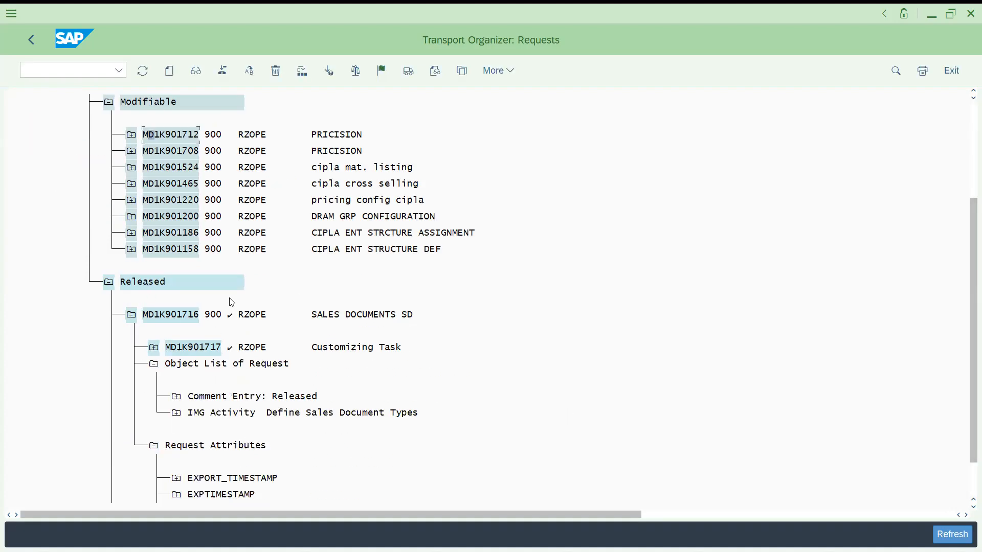
drag(968, 211, 968, 131)
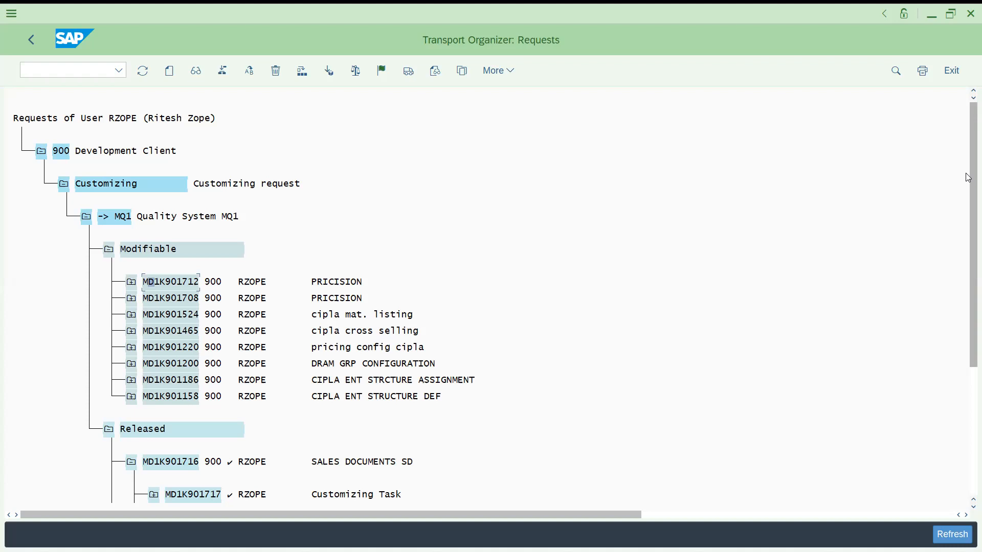
drag(968, 178, 968, 154)
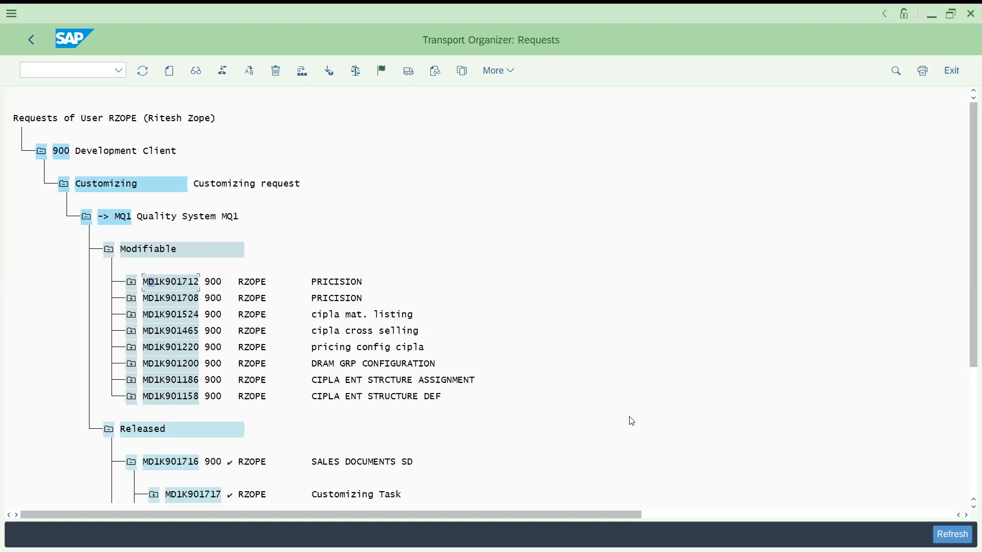
click(968, 474)
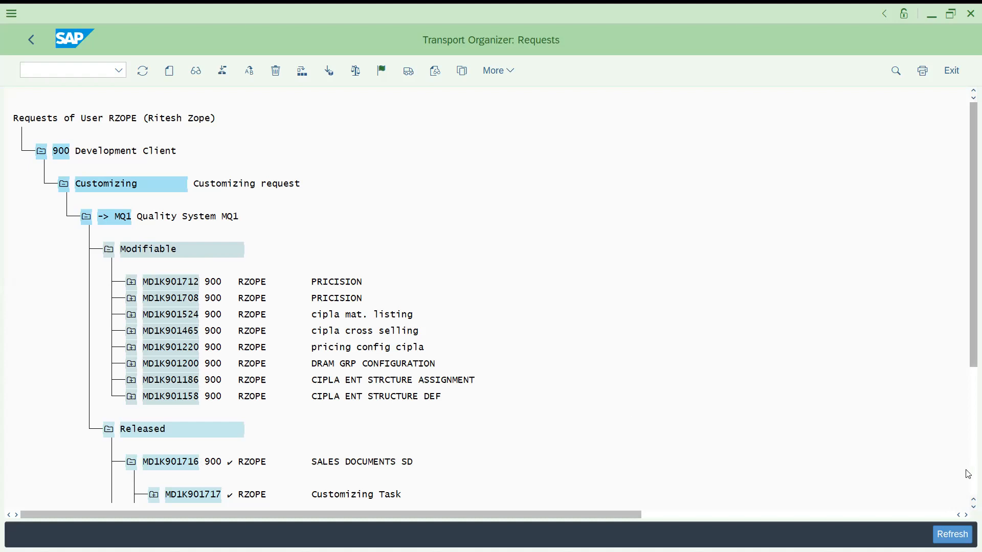
click(31, 40)
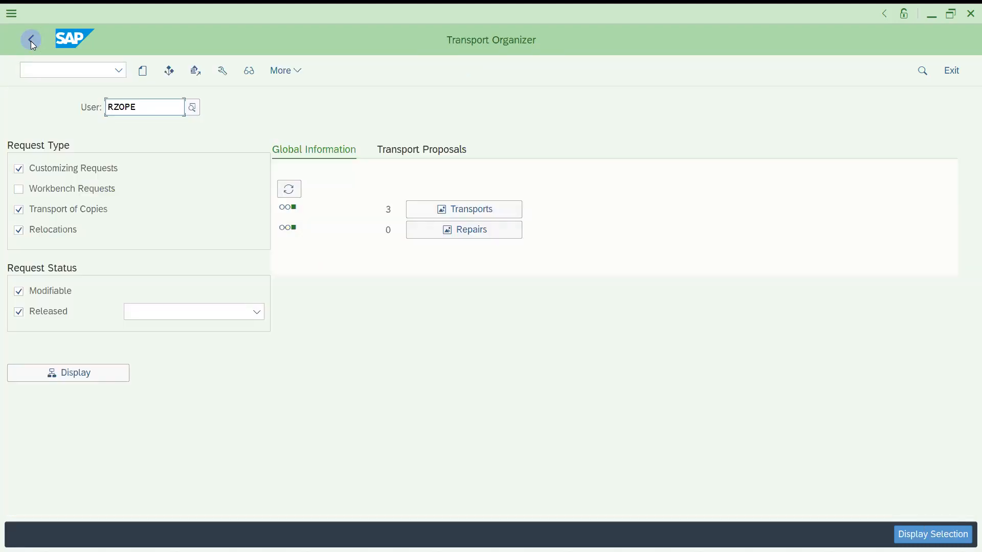
click(18, 291)
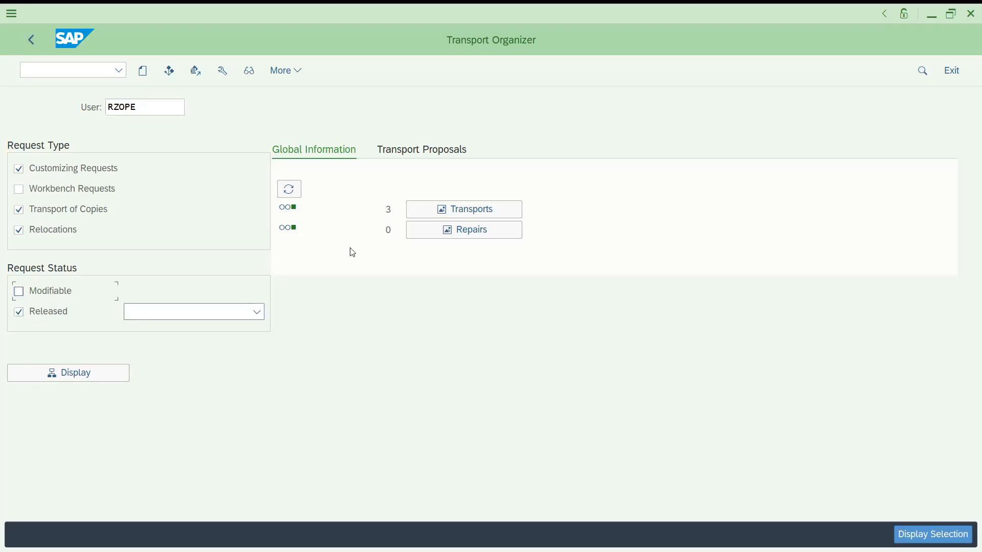
click(75, 374)
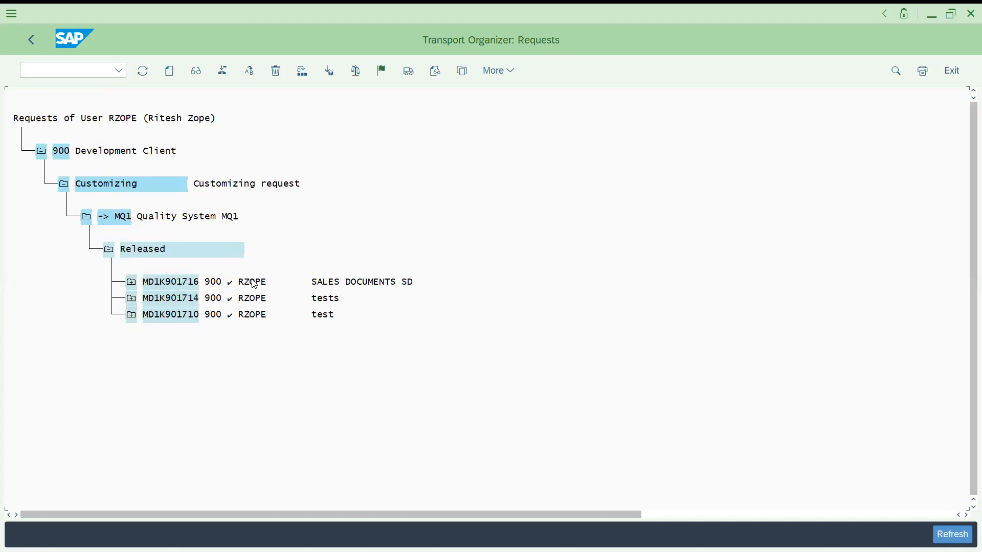
click(131, 283)
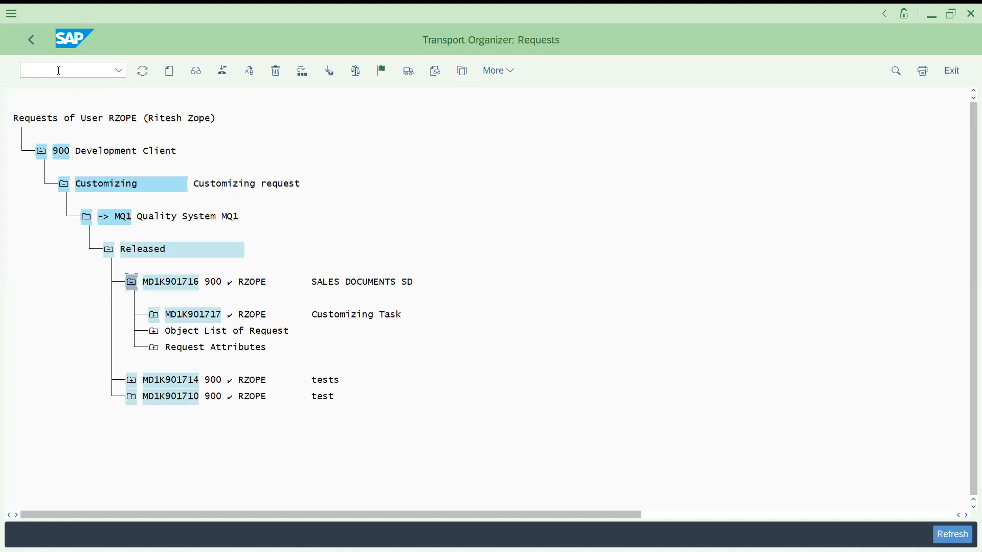
Redisplay the request list showing only modifiable requests
click(31, 40)
click(18, 312)
click(19, 293)
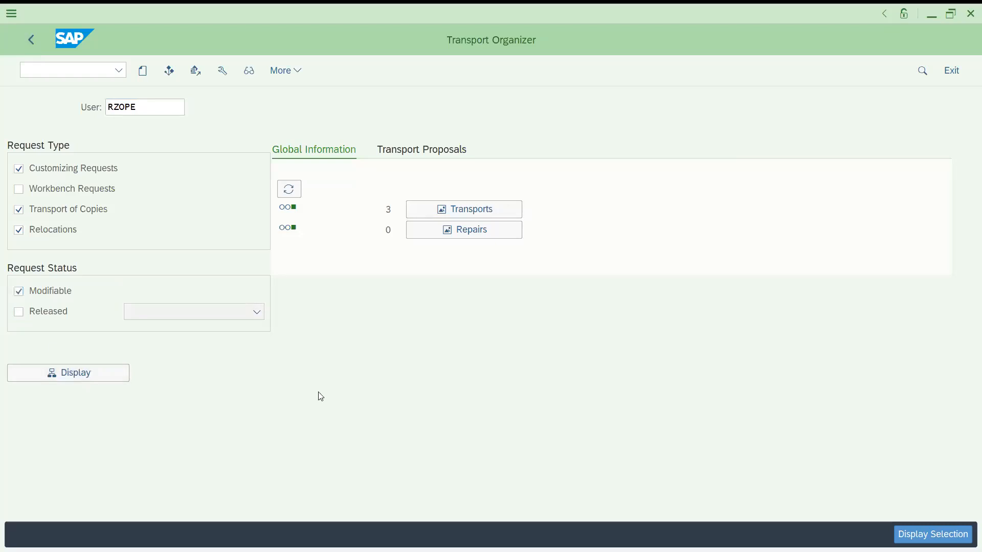
click(84, 373)
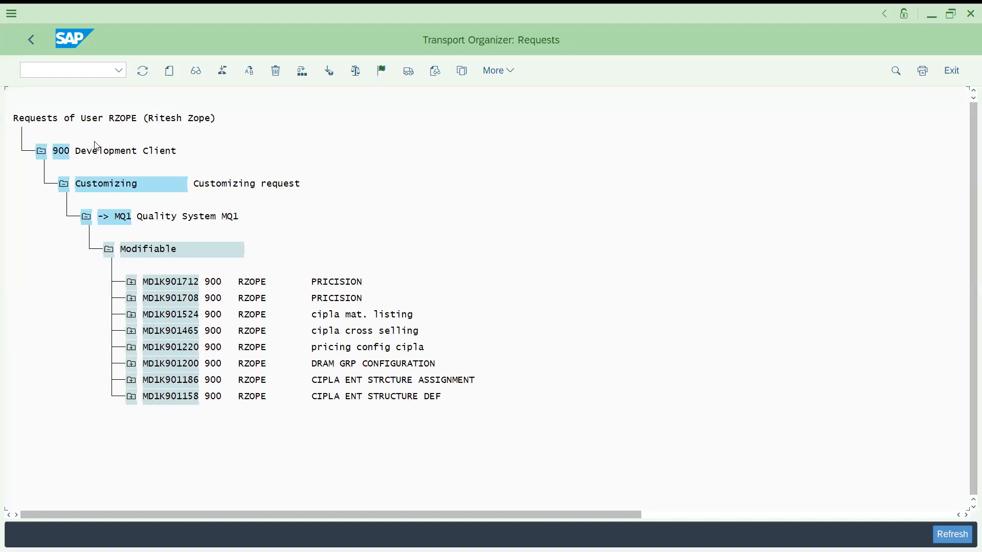
Redisplay the request list with both modifiable and released requests
click(32, 42)
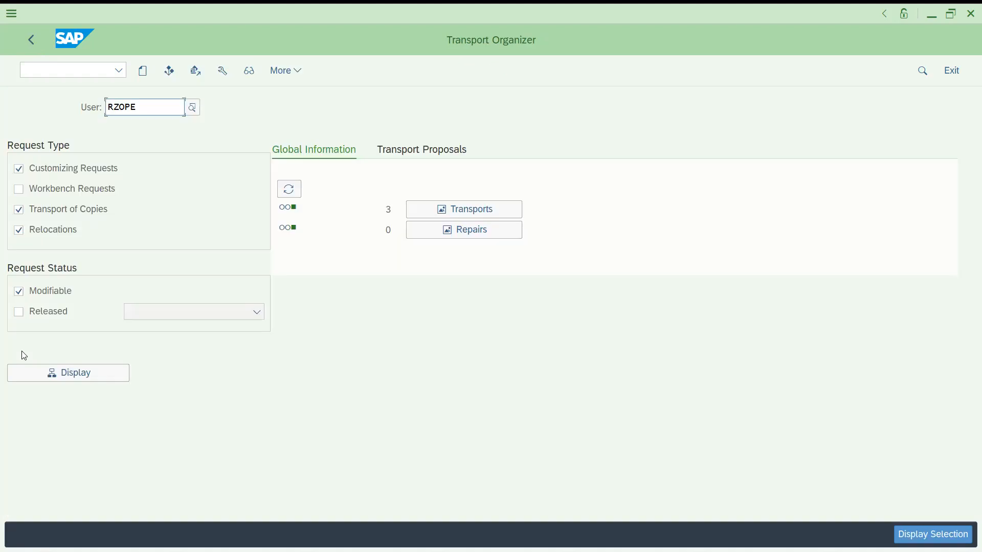
click(19, 312)
click(66, 374)
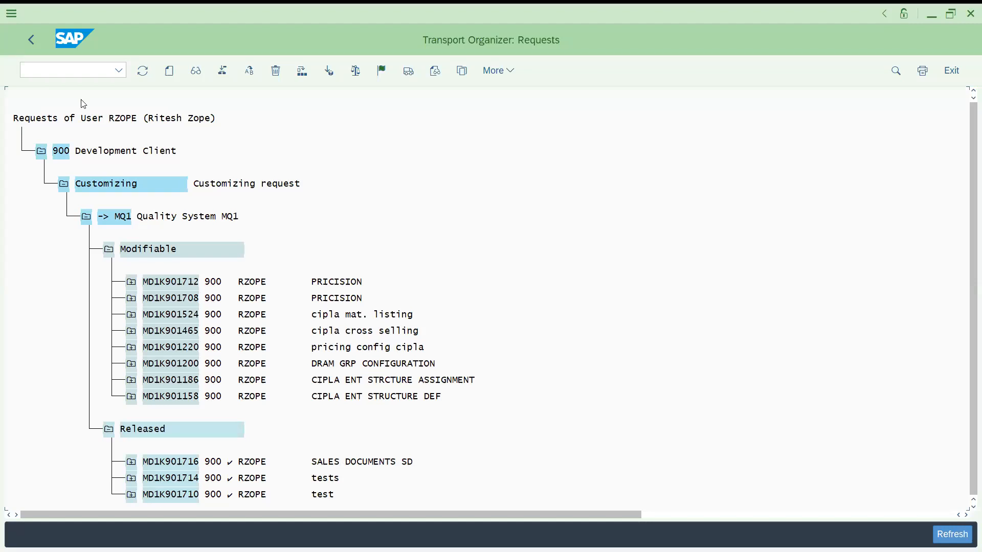
Open the transports overview and expand request MD1K901716's export steps in system MD1, then return
click(41, 40)
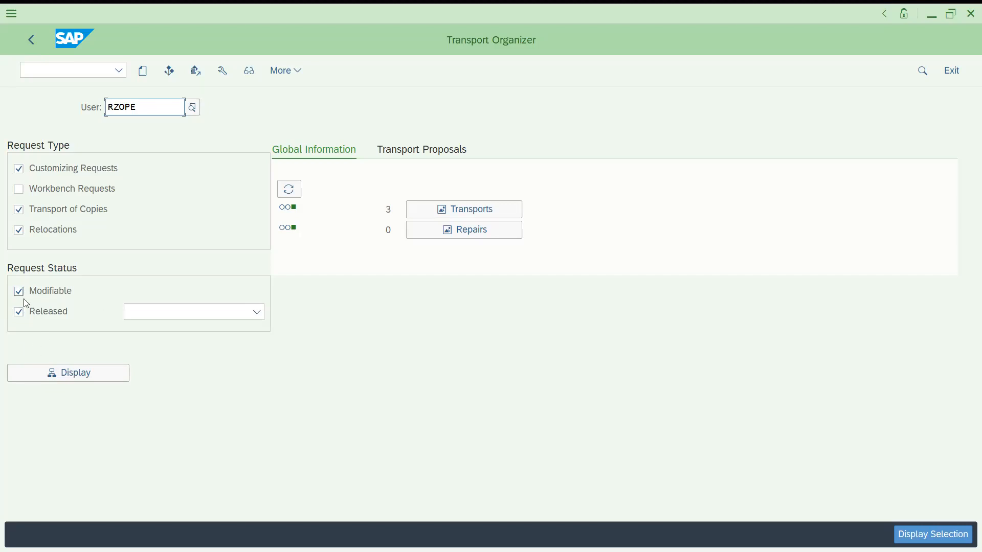
click(224, 320)
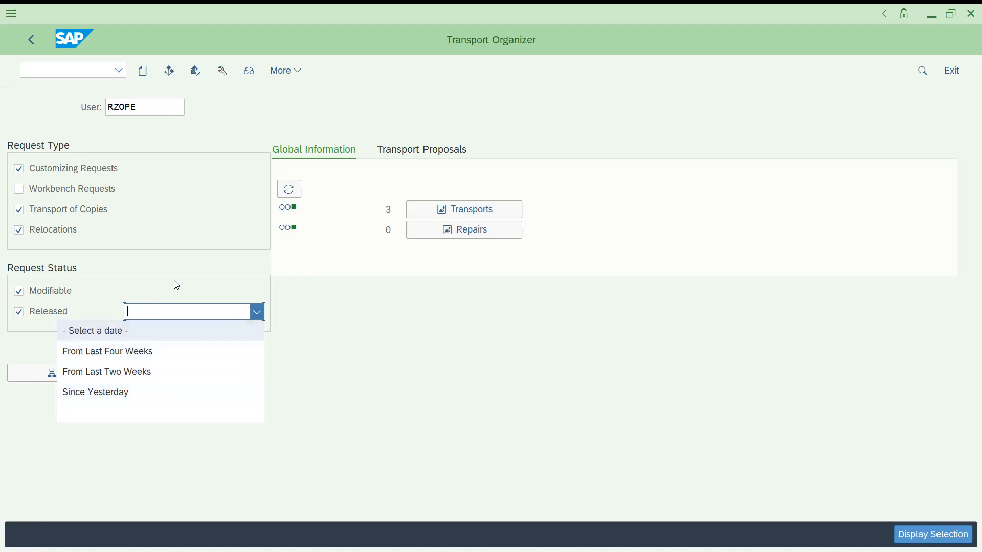
click(200, 259)
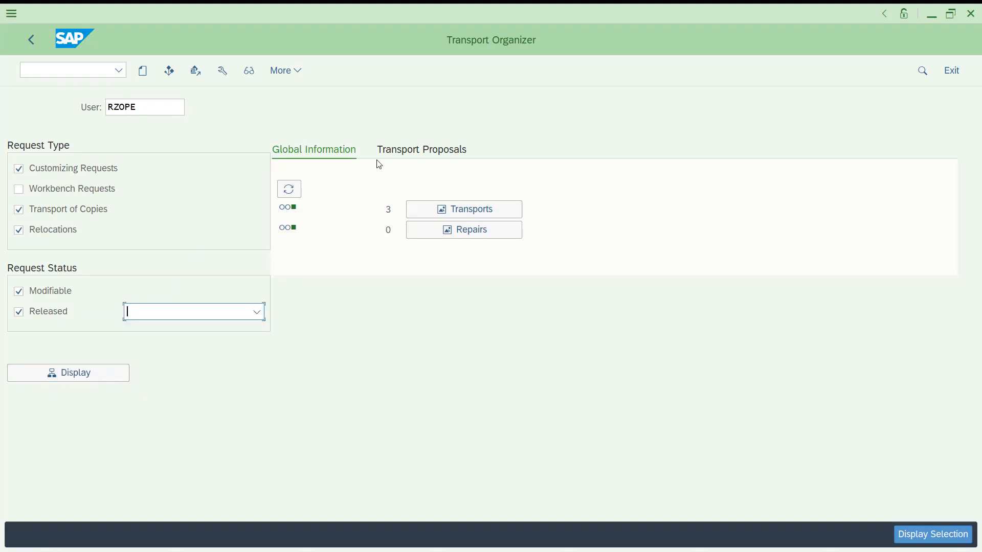
click(443, 218)
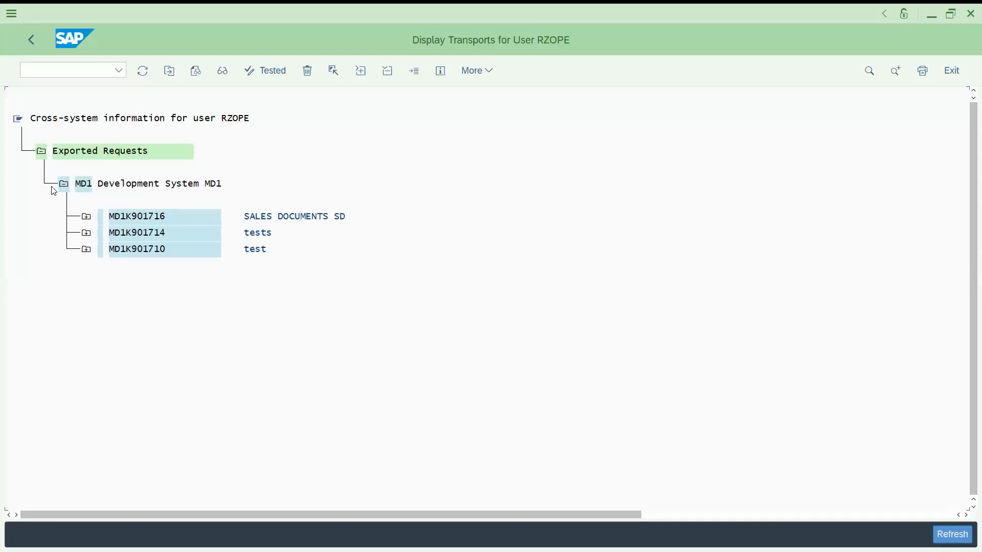
click(86, 217)
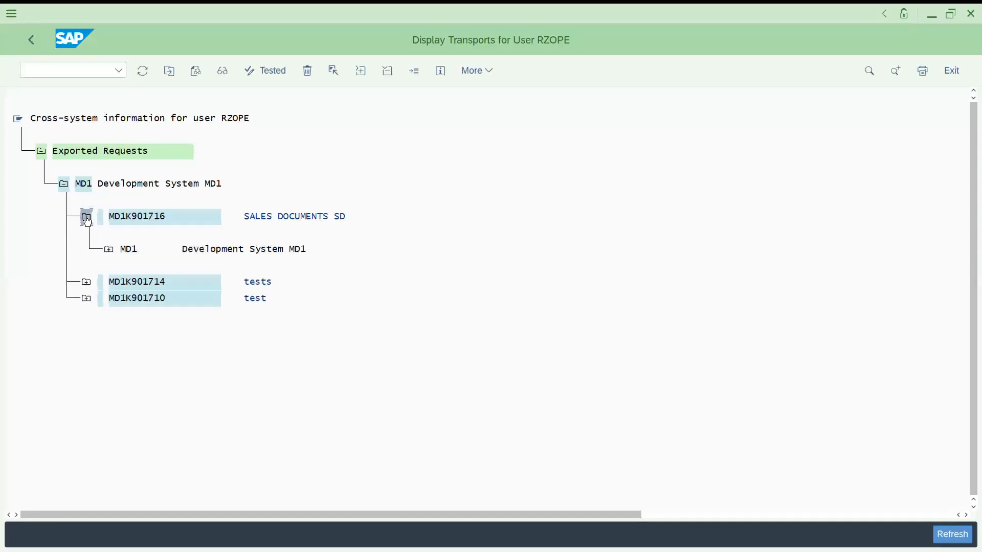
click(109, 249)
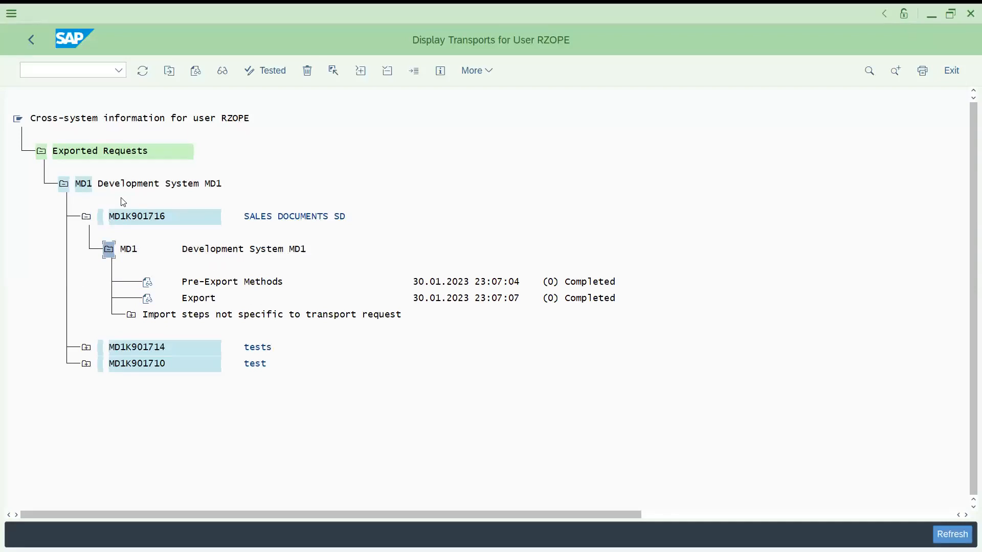
click(22, 40)
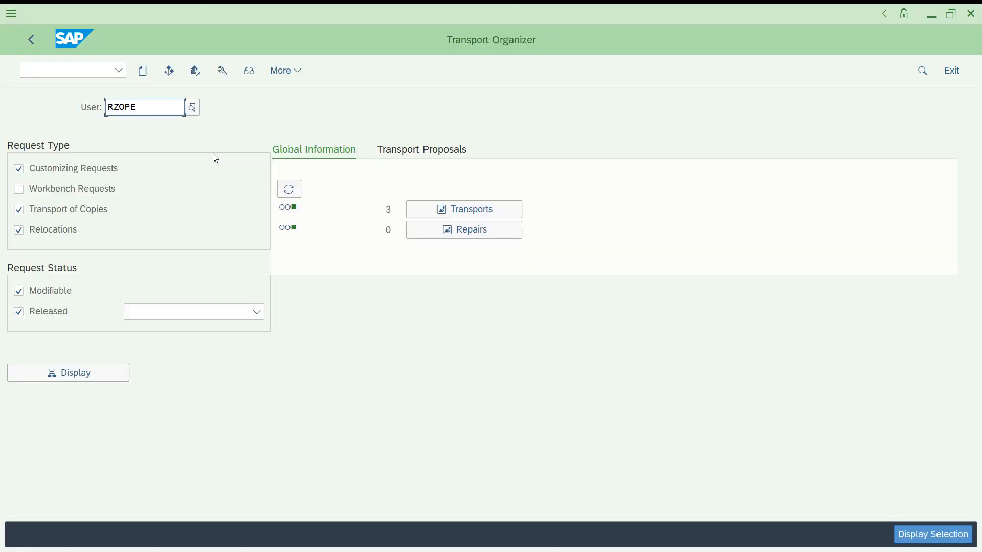
Run transaction SPRO and open the SAP Reference IMG
click(67, 73)
text(/NSE10)
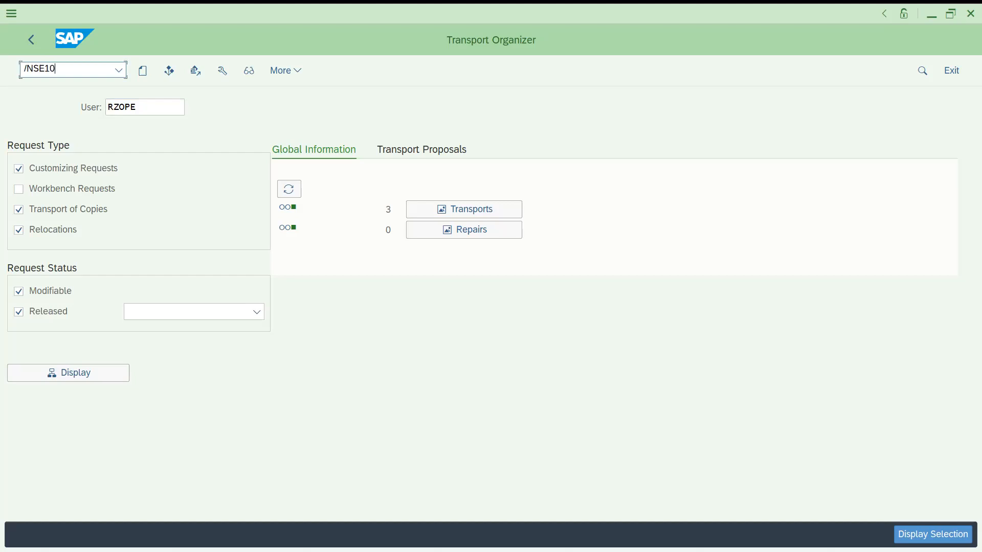
key(Return)
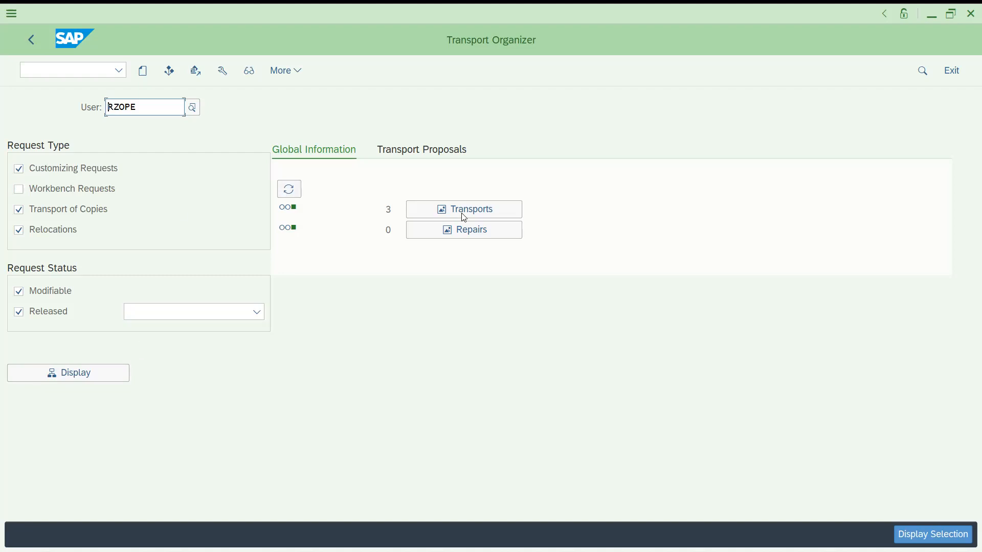
click(42, 64)
text(/)
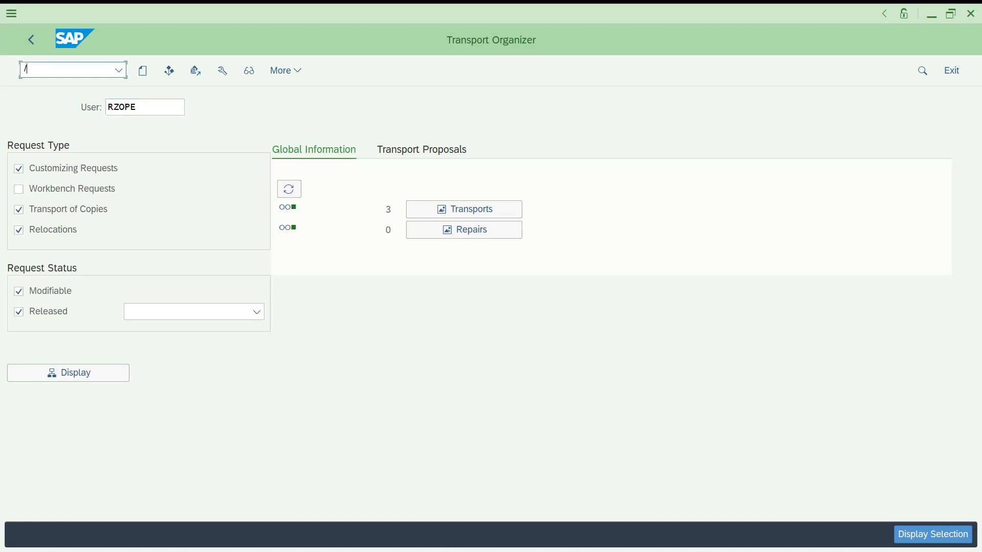
text(NSPRO)
key(Return)
click(189, 81)
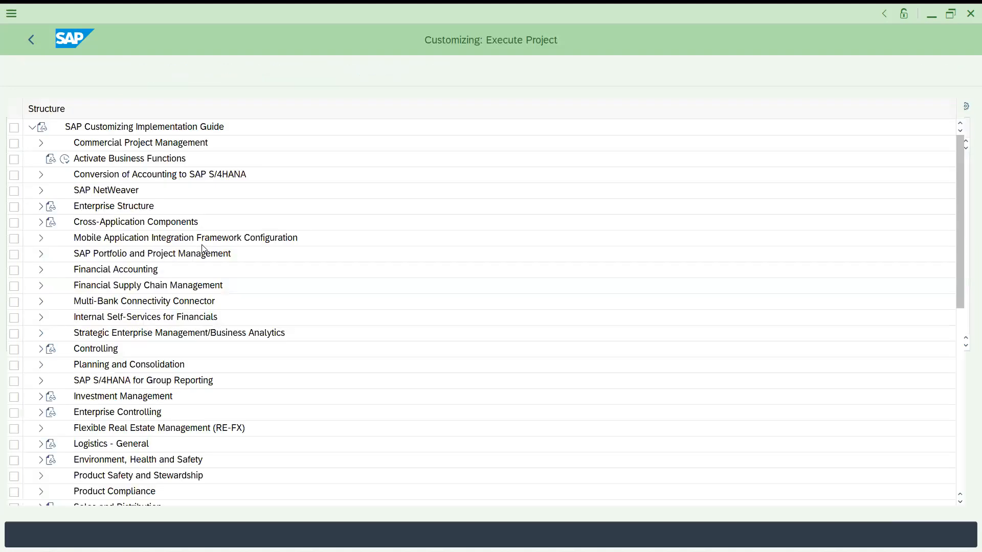
Expand Sales and Distribution and its Basic Functions node in the IMG tree
click(146, 287)
key(Down)
key(Down)
key(Down)
key(Down)
key(Down)
key(Down)
key(Down)
key(Down)
key(Down)
key(Down)
key(Down)
key(Down)
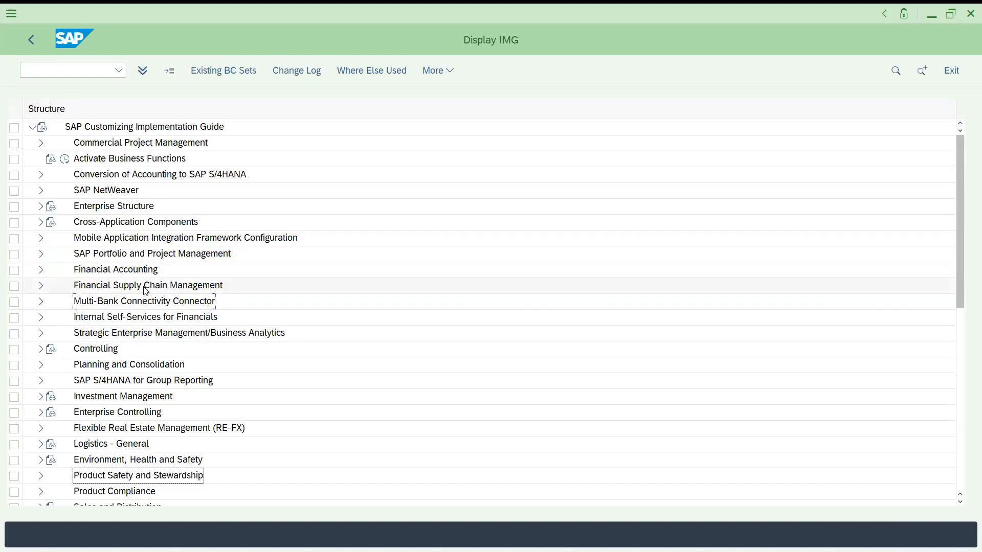
key(Up)
key(Up)
key(Up)
key(Up)
key(Up)
key(Up)
key(Up)
key(Up)
key(Up)
key(Up)
key(Up)
key(Up)
key(Up)
key(Down)
key(Down)
key(Down)
key(Down)
key(Down)
key(Down)
key(Down)
key(Down)
key(Down)
key(Down)
key(Down)
key(Down)
key(Down)
key(Down)
key(Down)
key(Down)
key(Down)
key(Down)
key(Down)
key(Down)
key(Down)
key(Up)
key(Up)
key(Up)
key(Up)
key(Up)
key(Up)
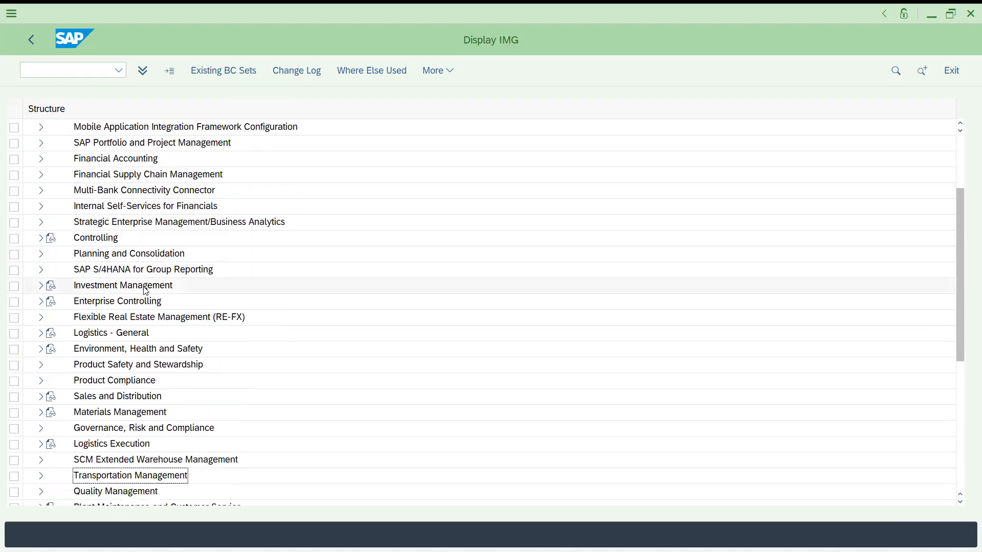
key(Right)
key(Down)
key(Down)
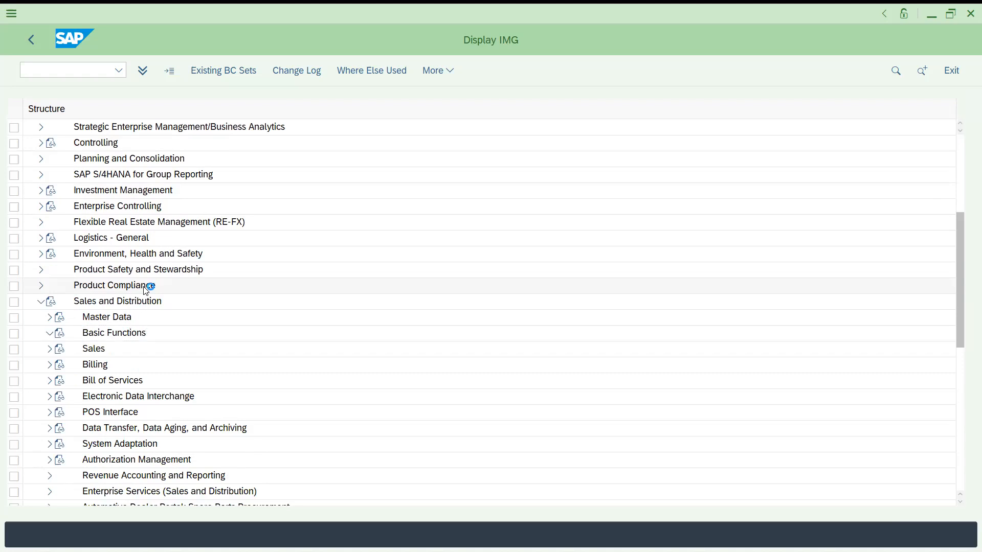
key(Right)
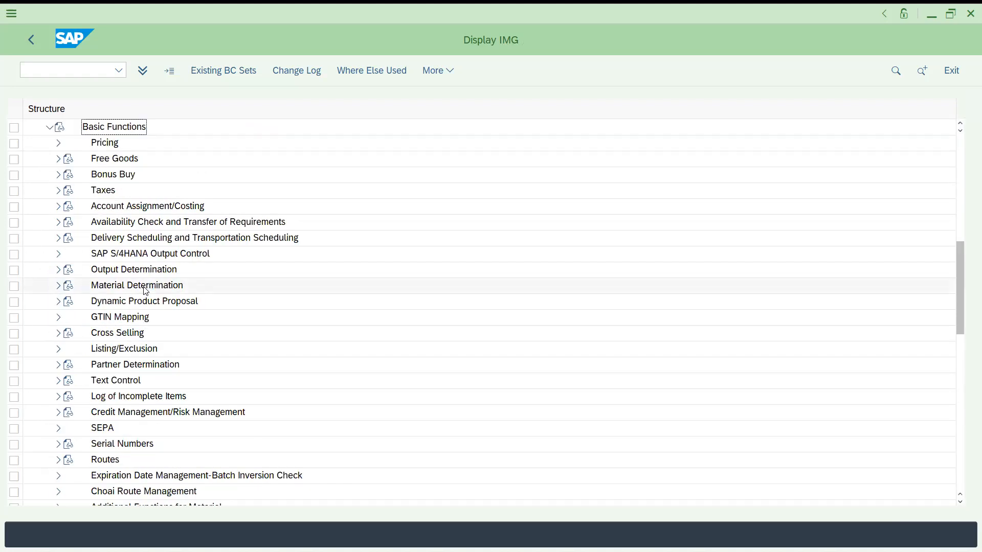
Expand Pricing, Pricing Control and Access Sequences, then open Set Access Sequences
click(113, 146)
key(Right)
key(Down)
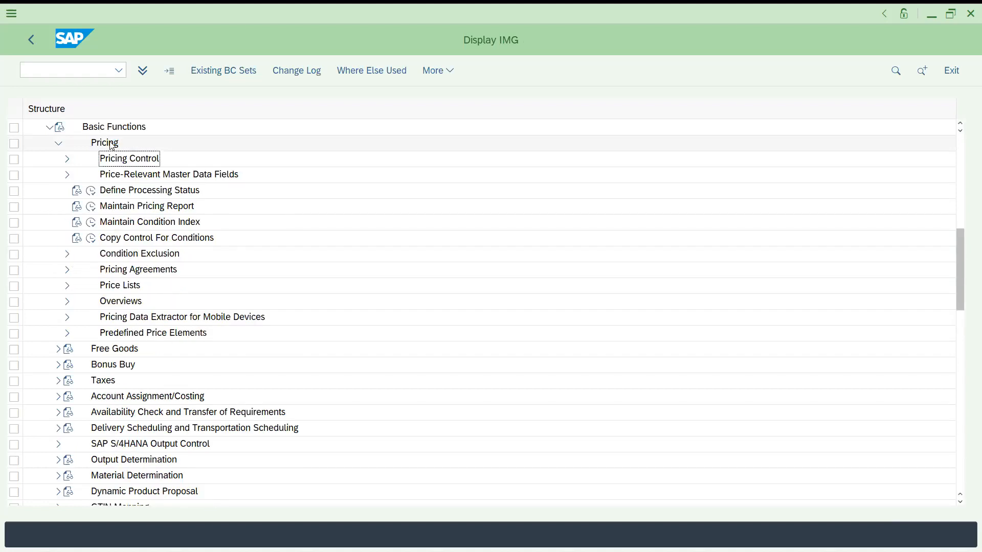
key(Right)
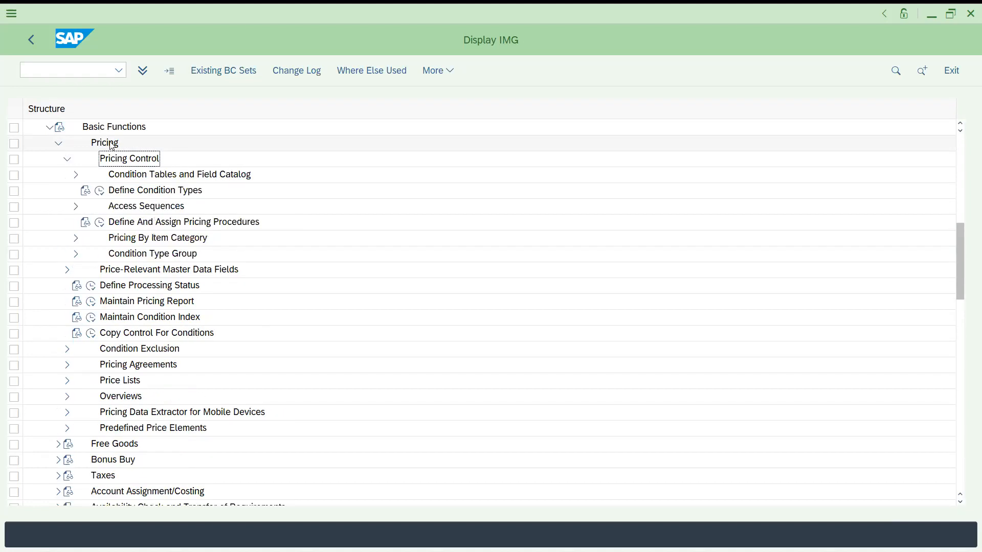
key(Down)
key(Down)
key(Down)
key(Right)
key(Down)
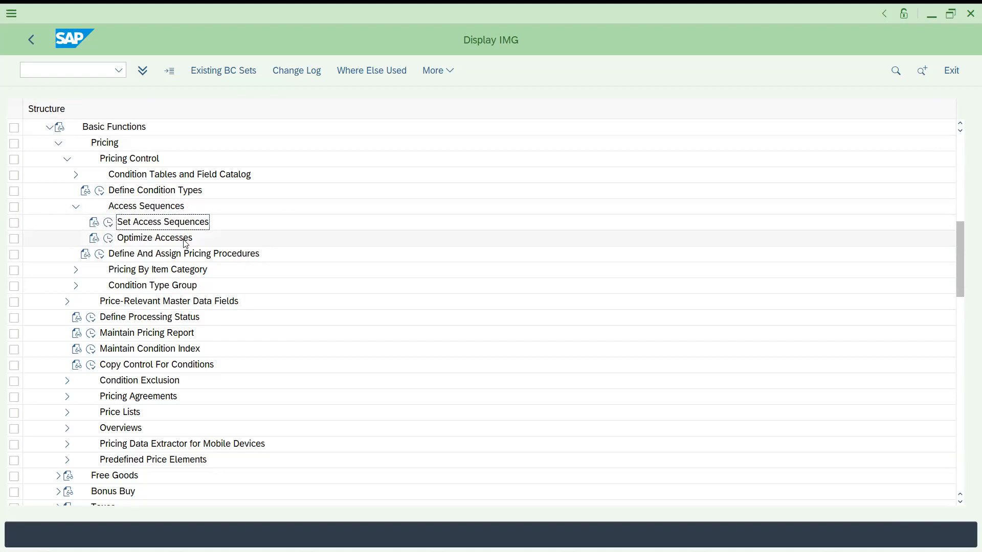
click(112, 227)
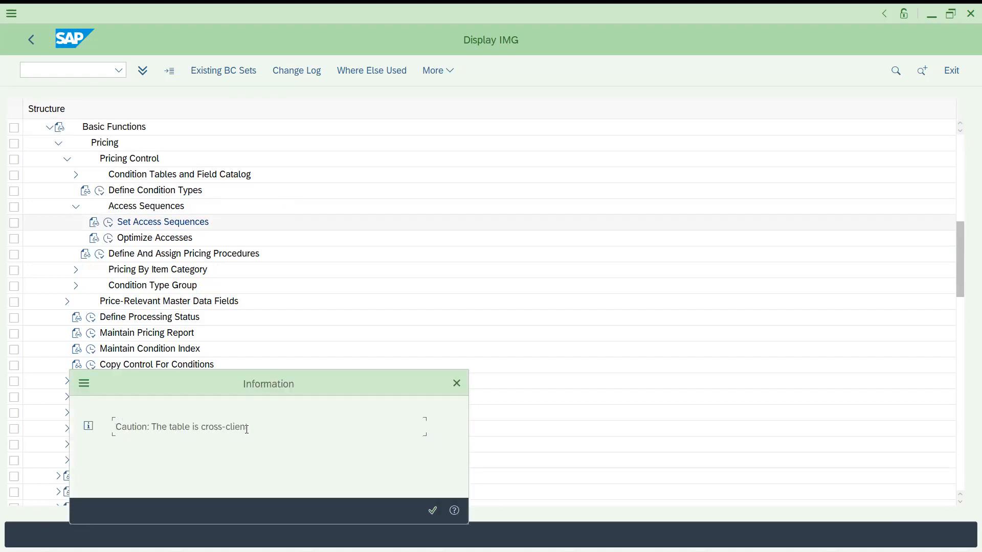
key(Return)
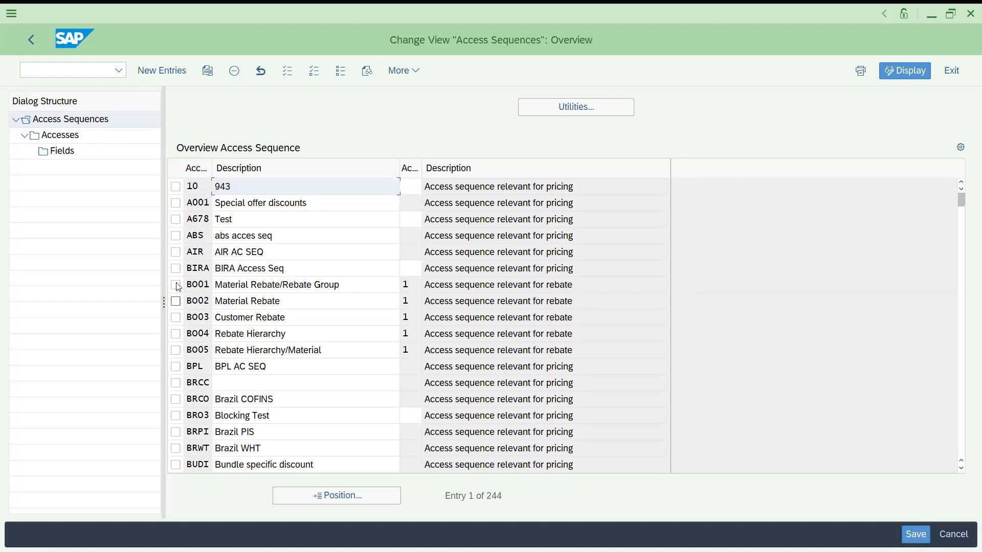
Copy access sequence A001 as a new access sequence BBBB, including all its dependent entries
click(176, 203)
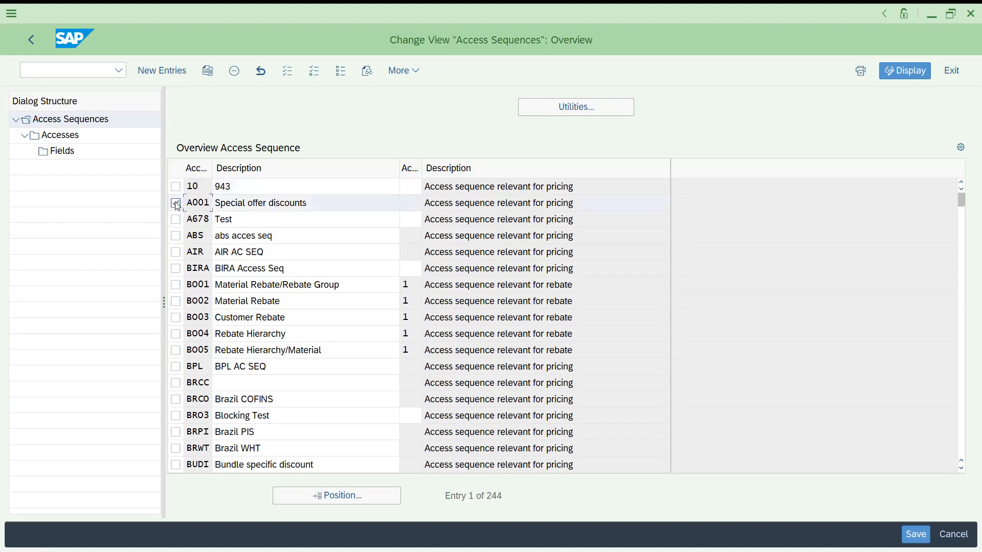
click(207, 71)
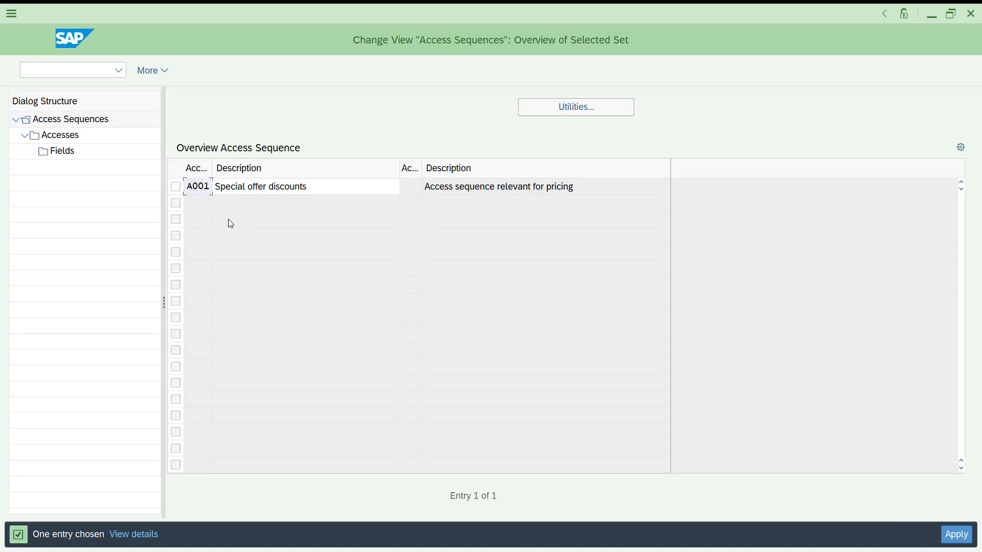
text(BBBB)
key(Return)
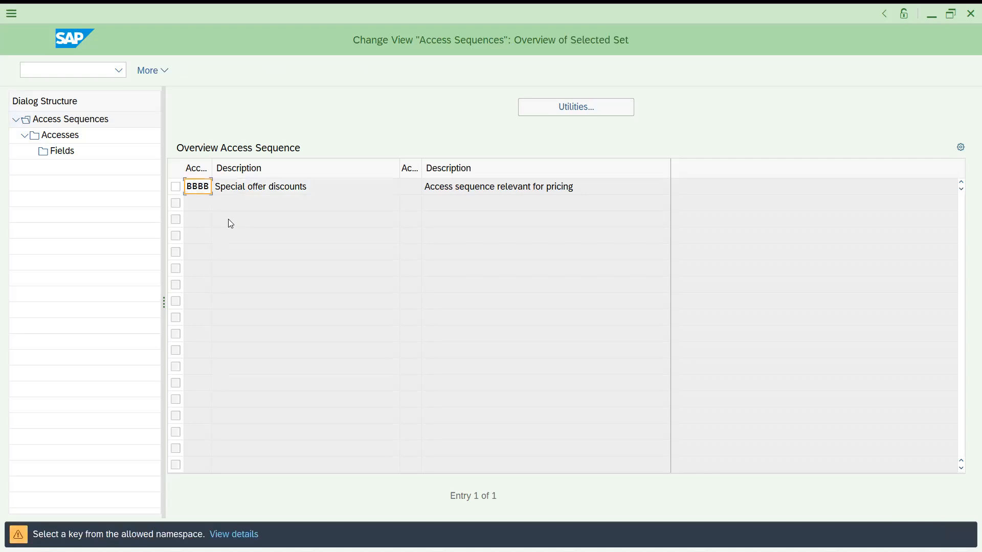
key(Return)
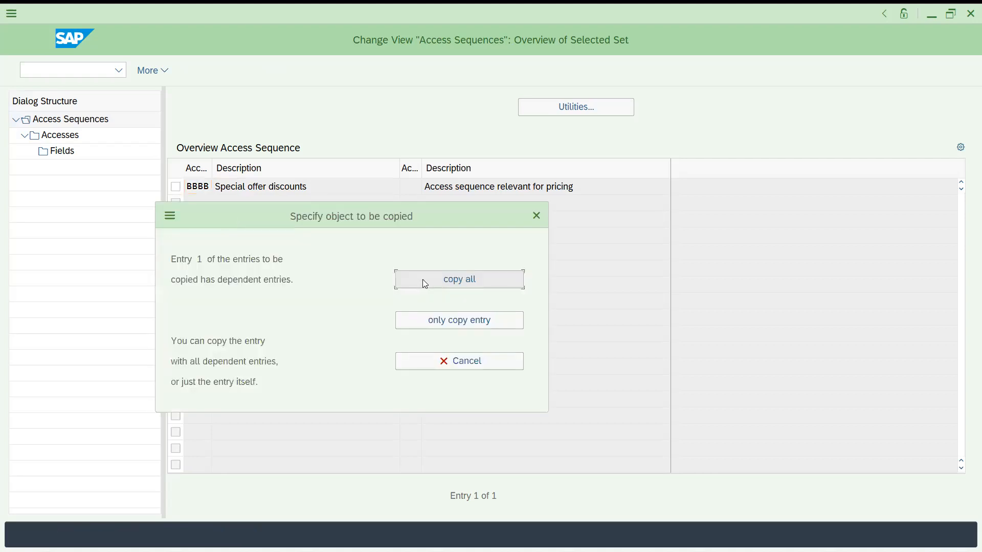
click(423, 279)
Step through and confirm each copied access and field entry of access sequence BBBB
scroll(291, 296, down, 2)
scroll(291, 296, down, 3)
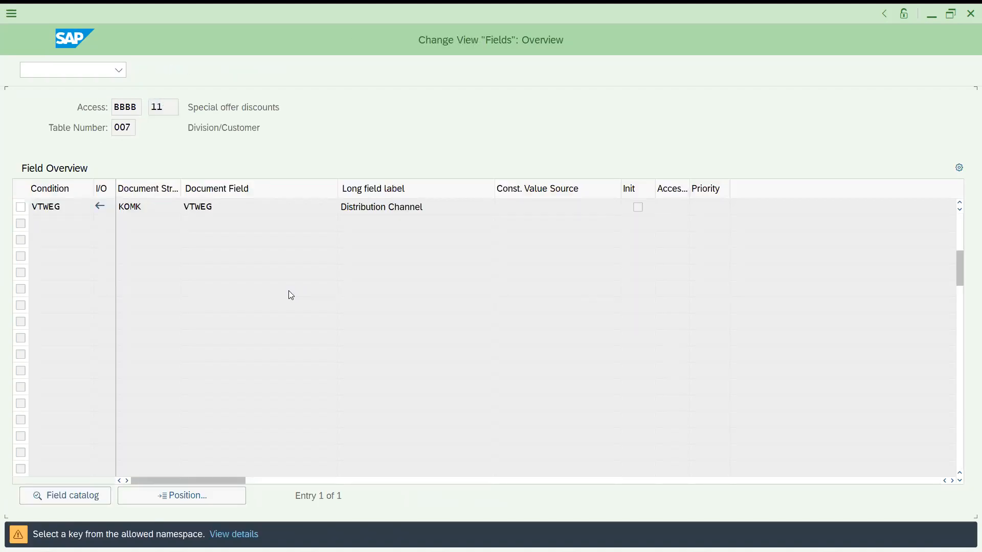
scroll(291, 296, down, 3)
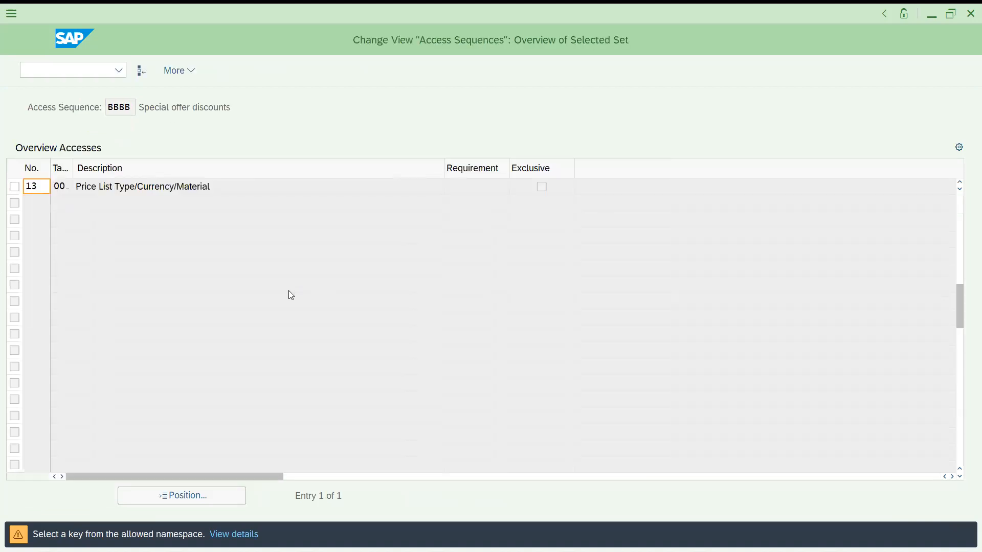
scroll(291, 296, down, 2)
scroll(289, 291, down, 4)
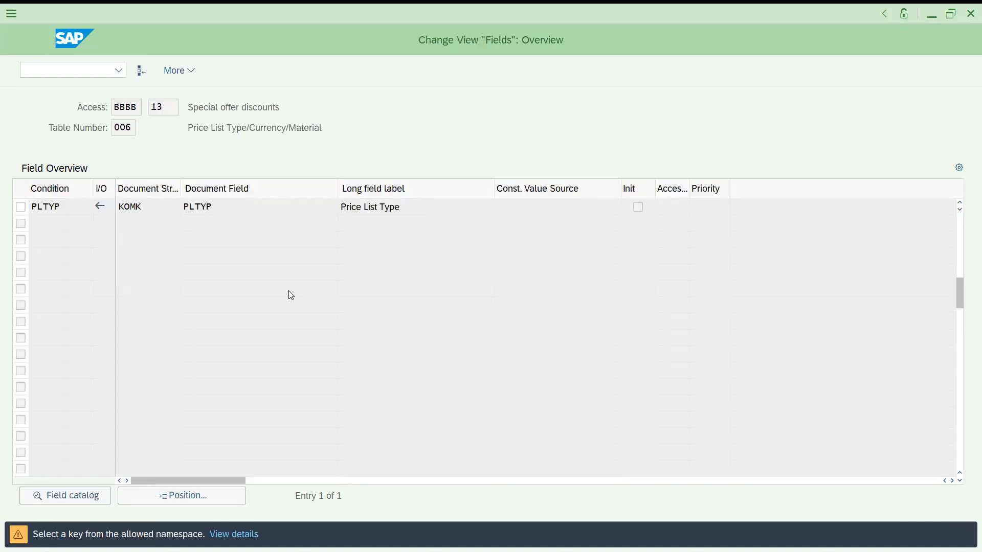
scroll(291, 296, down, 3)
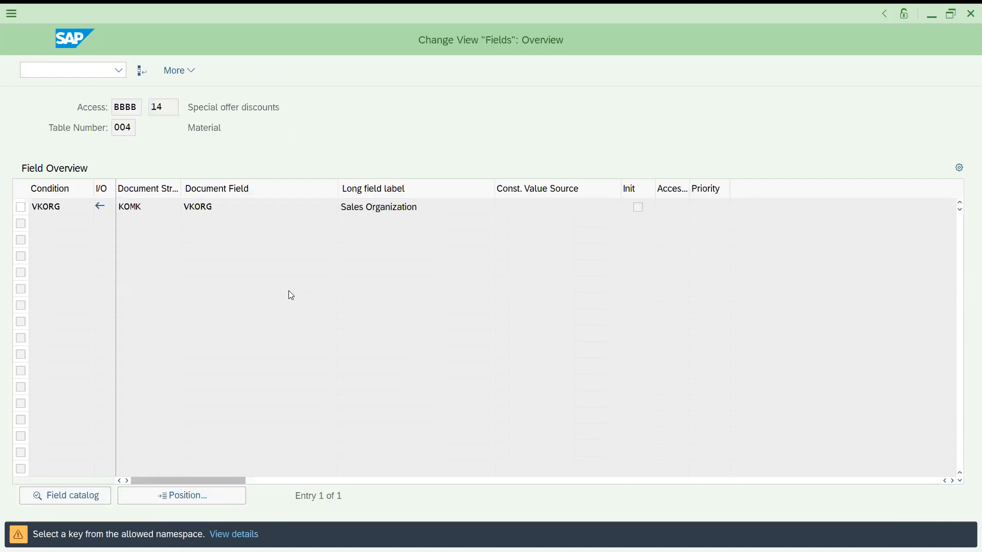
key(Return)
key(Return)
key(Return)
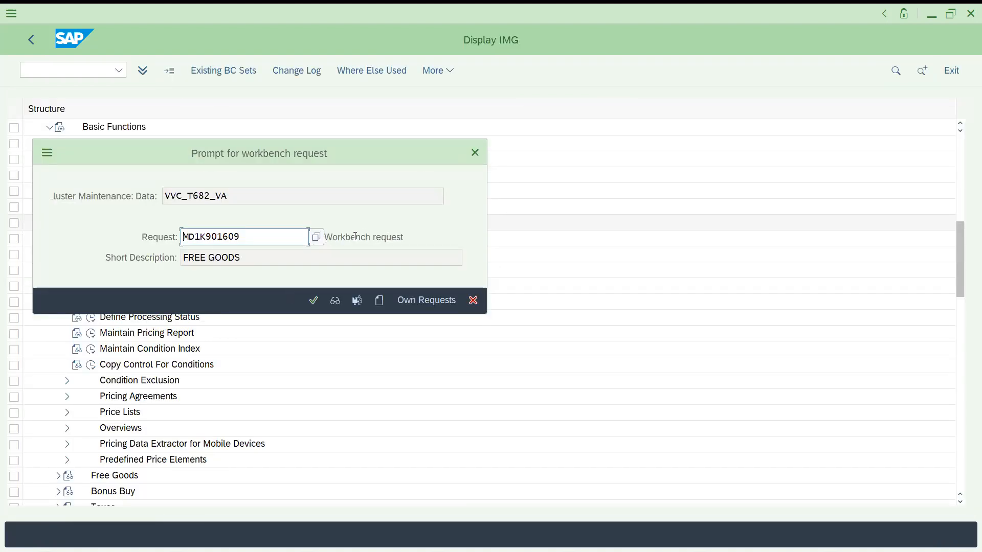
From the request prompt, create a new workbench request with short description TESTWORKBENCH
double_click(249, 233)
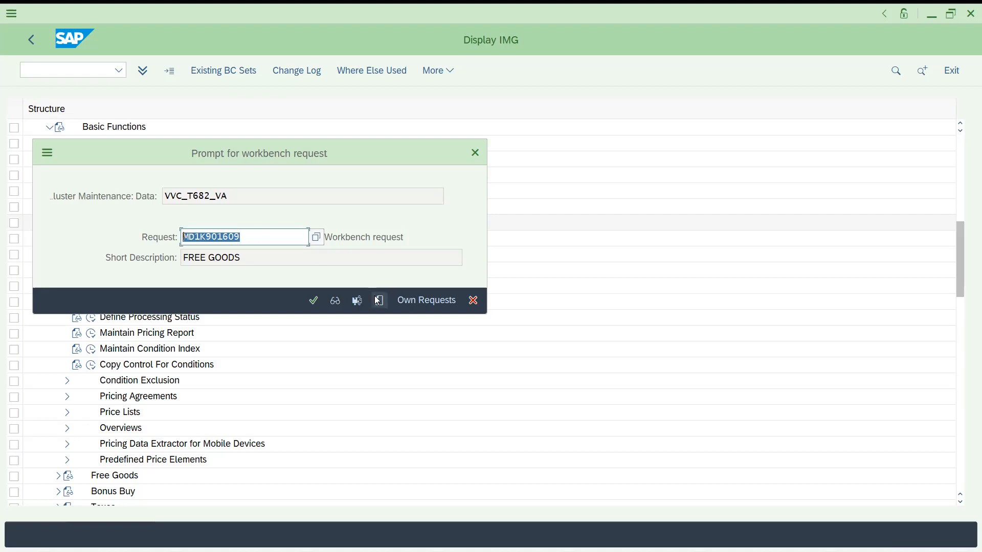
click(412, 298)
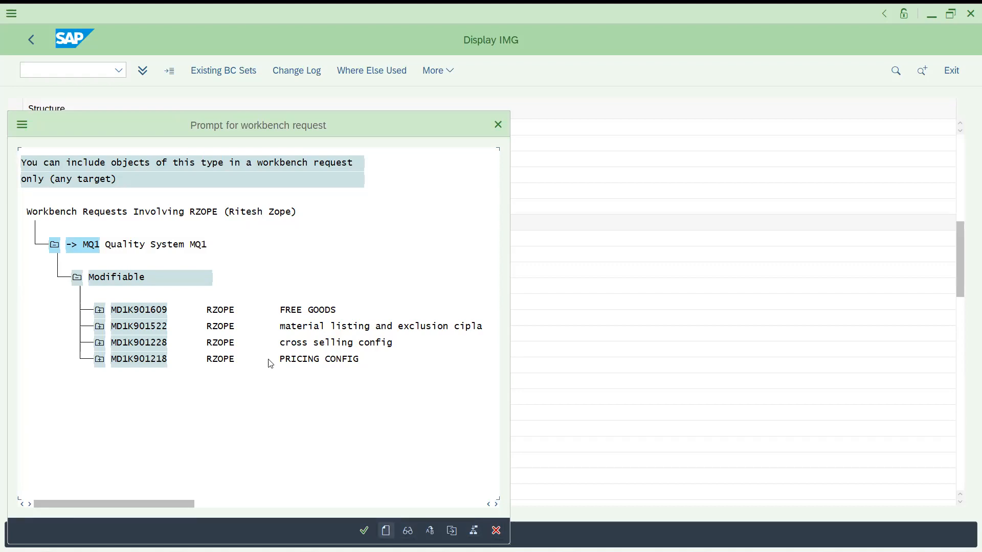
text(TESTWORKBENCH)
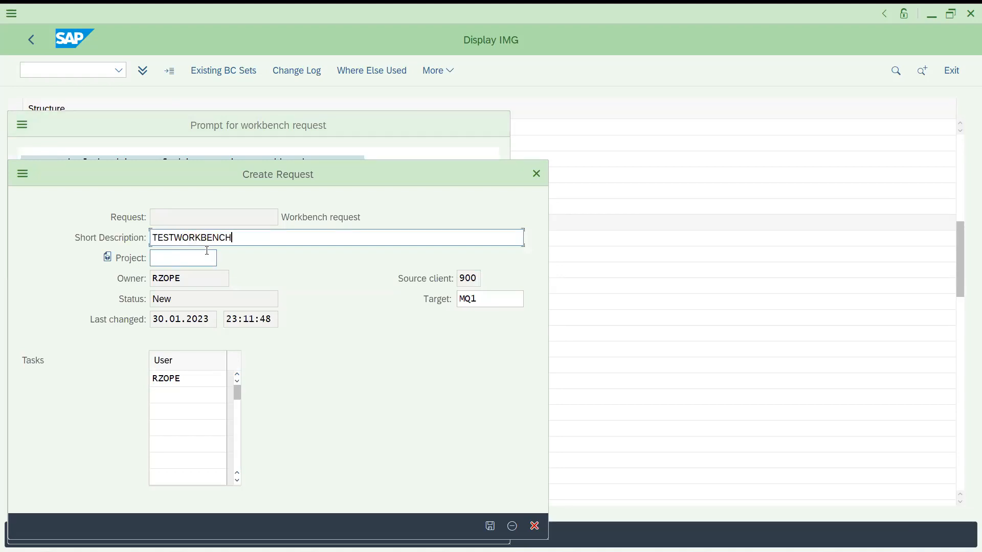
click(490, 530)
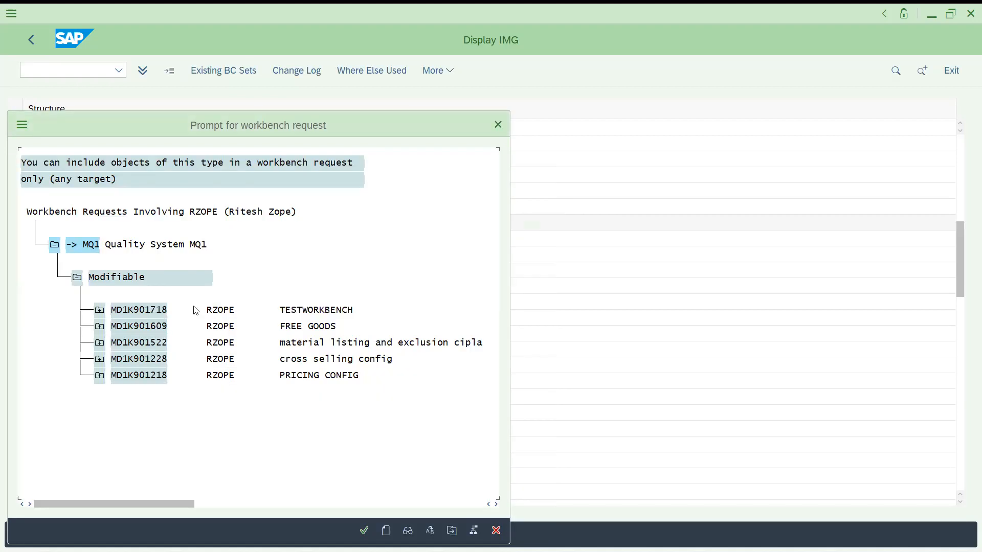
Assign request MD1K901718 to the change and save the access sequences
double_click(152, 309)
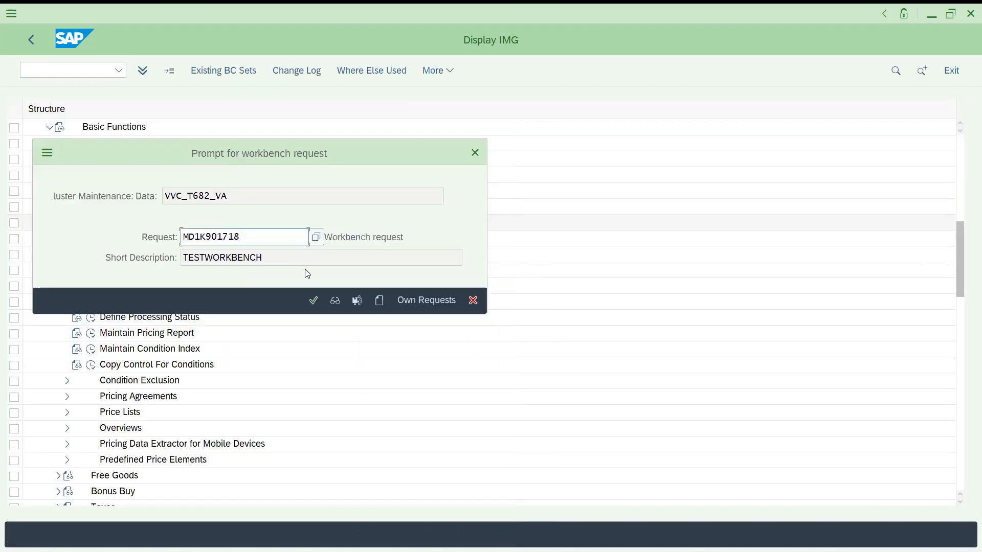
click(314, 301)
key(ctrl+s)
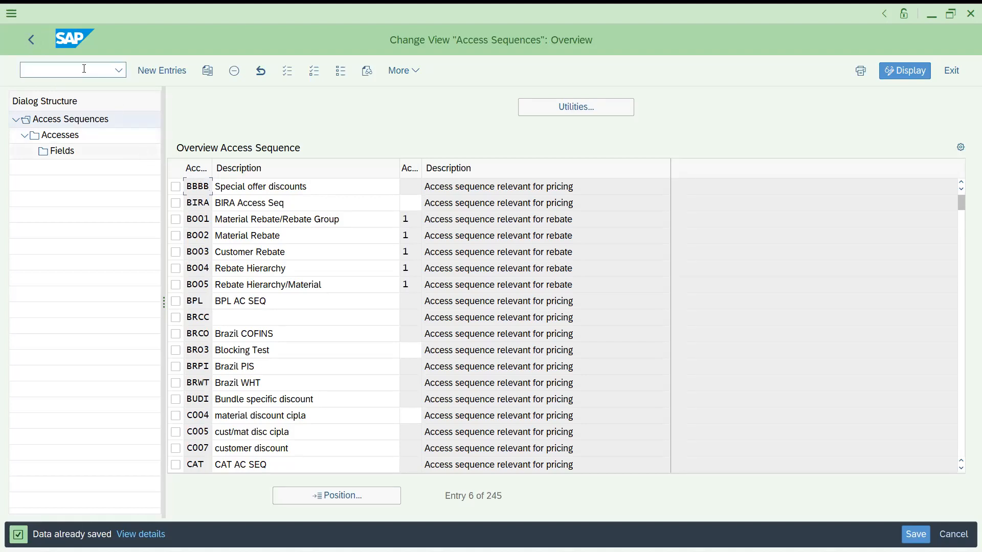
Run transaction SE09 to open the Transport Organizer
text(/N)
text(SE09)
key(Return)
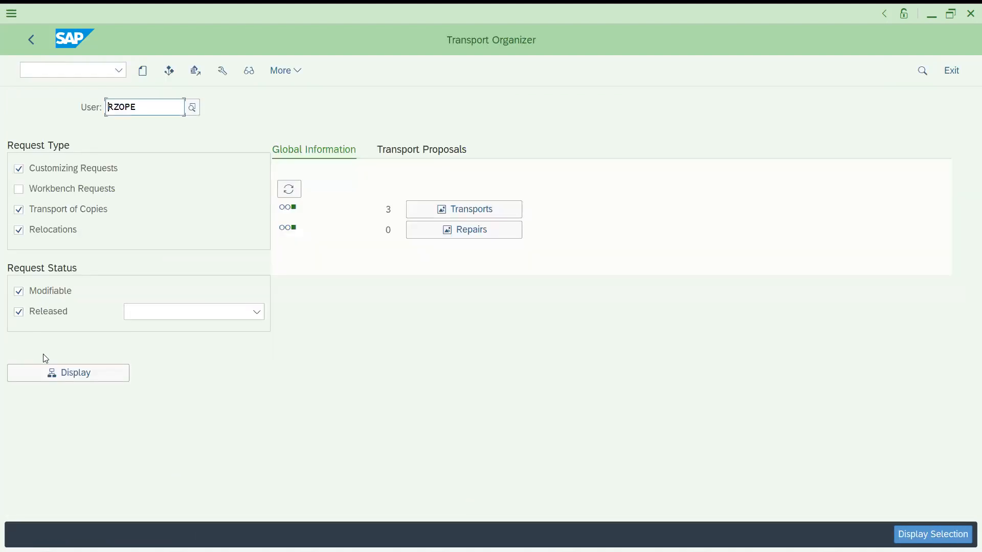
Display only workbench requests of the user in the Transport Organizer
click(48, 371)
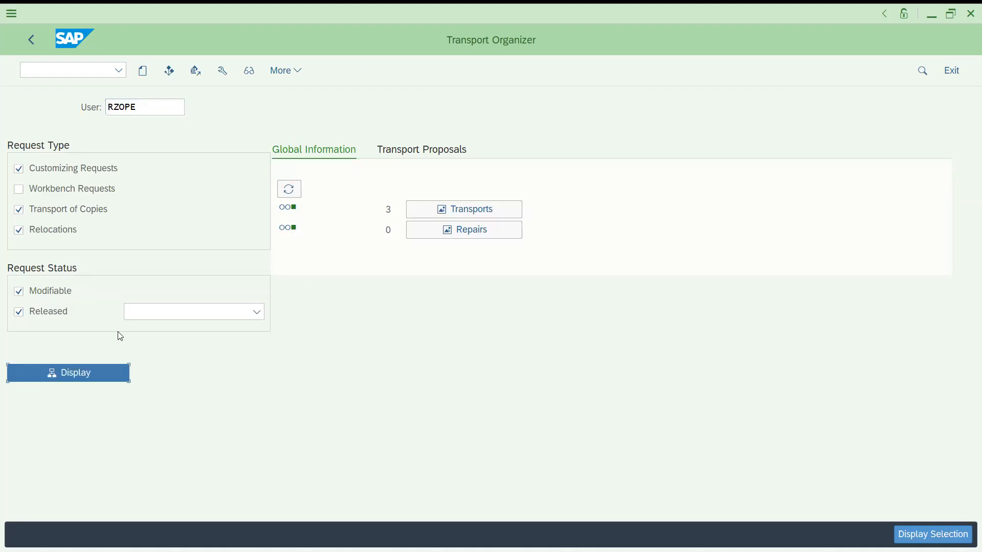
click(29, 41)
click(18, 188)
click(18, 169)
click(19, 189)
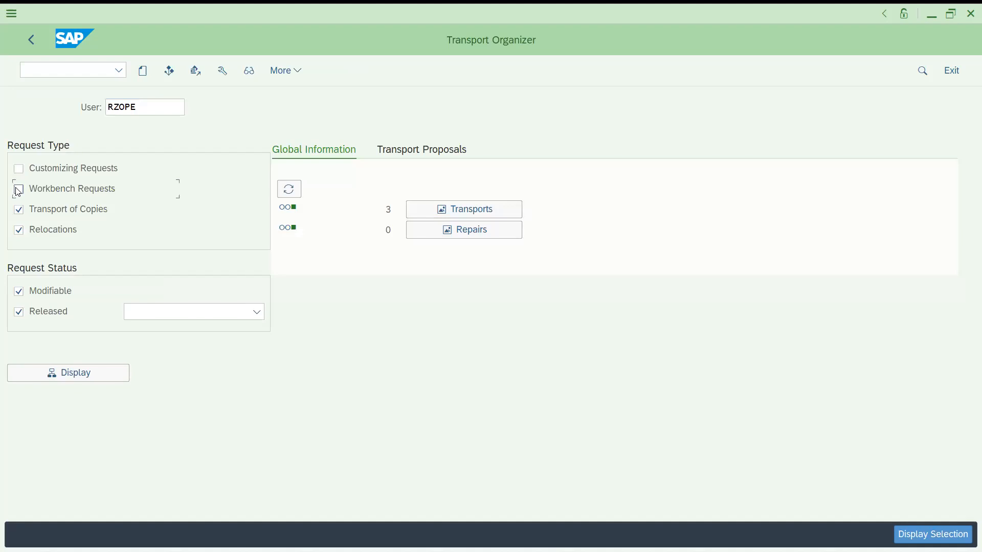
click(74, 381)
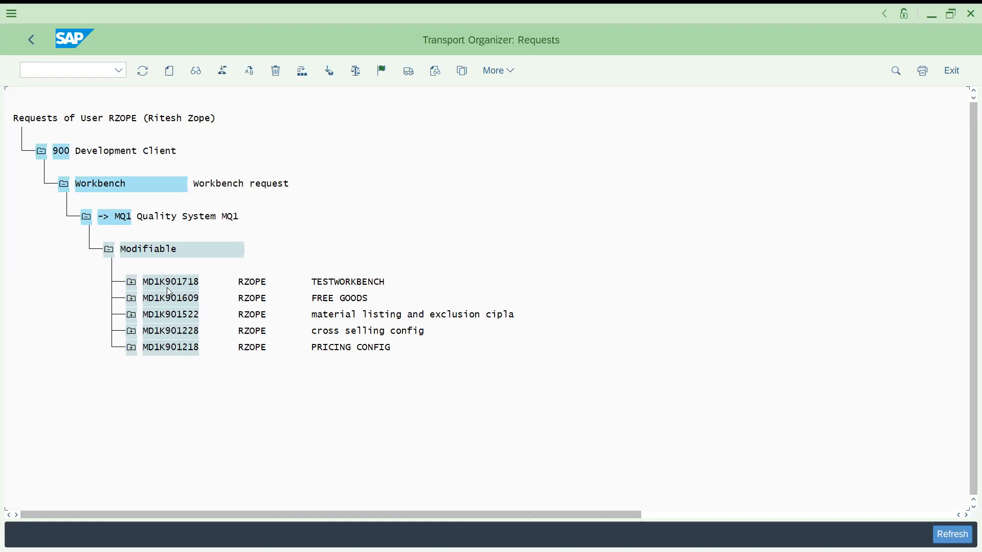
Release task MD1K901719 and then its request MD1K901718, and return to the request list
click(130, 283)
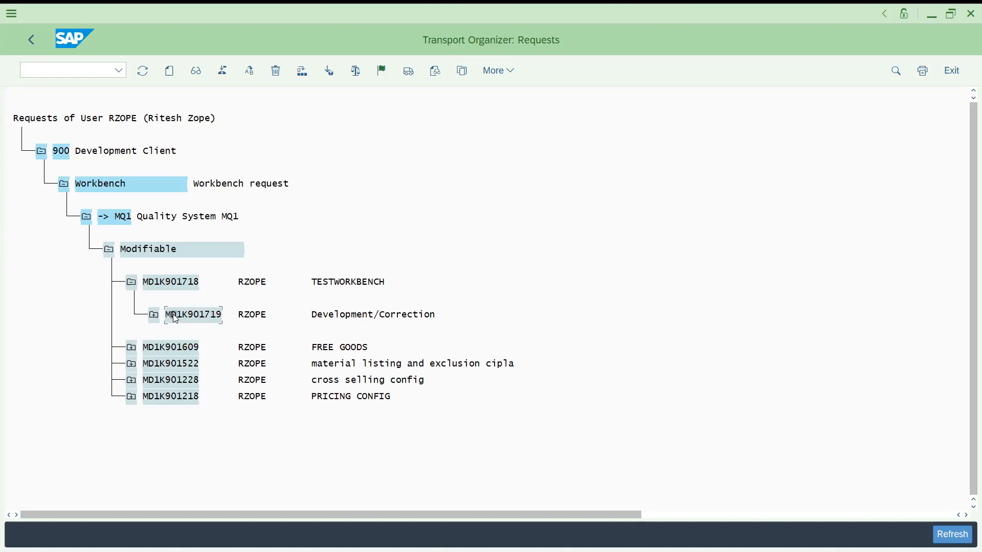
click(408, 70)
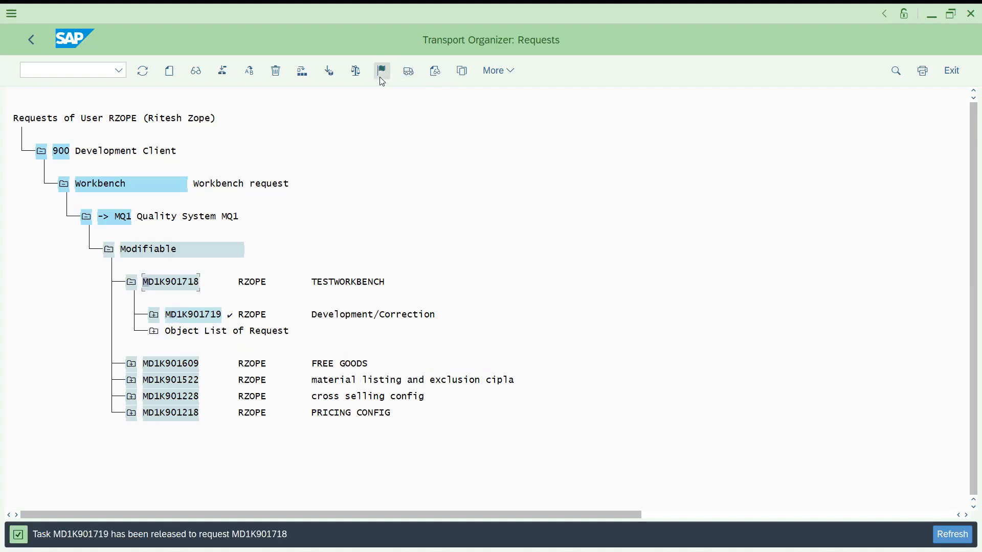
click(404, 76)
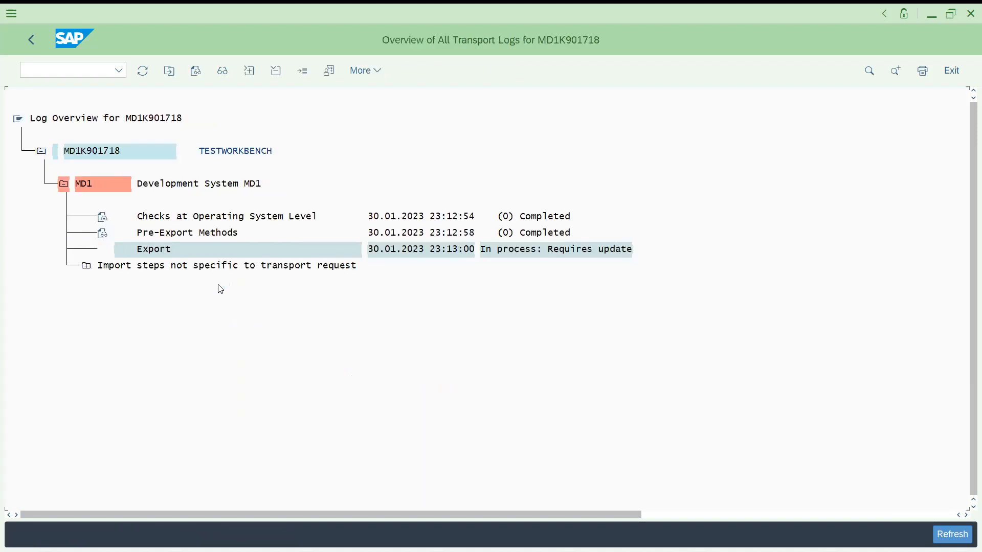
click(37, 46)
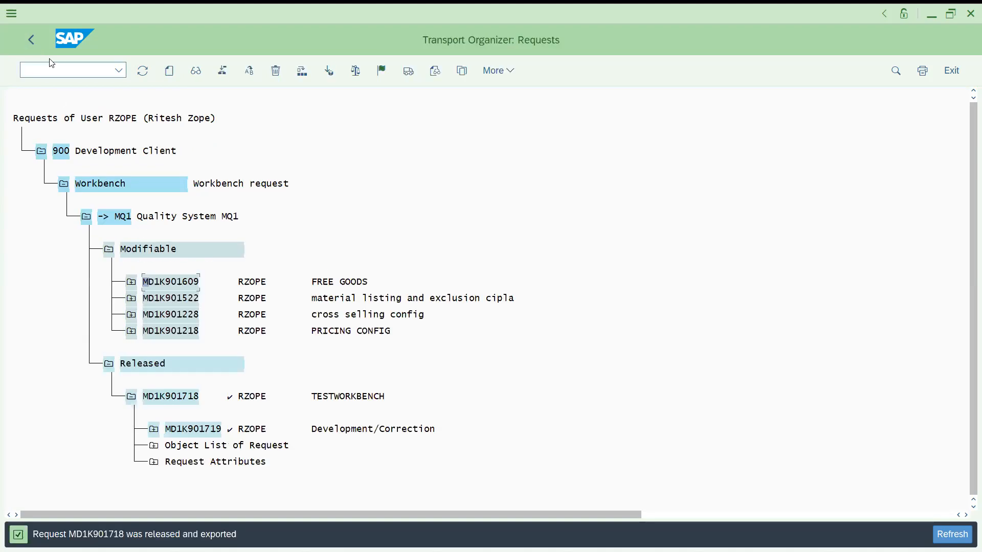
Open the transports overview for released requests and expand request MD1K901718's export steps in system MD1
click(28, 39)
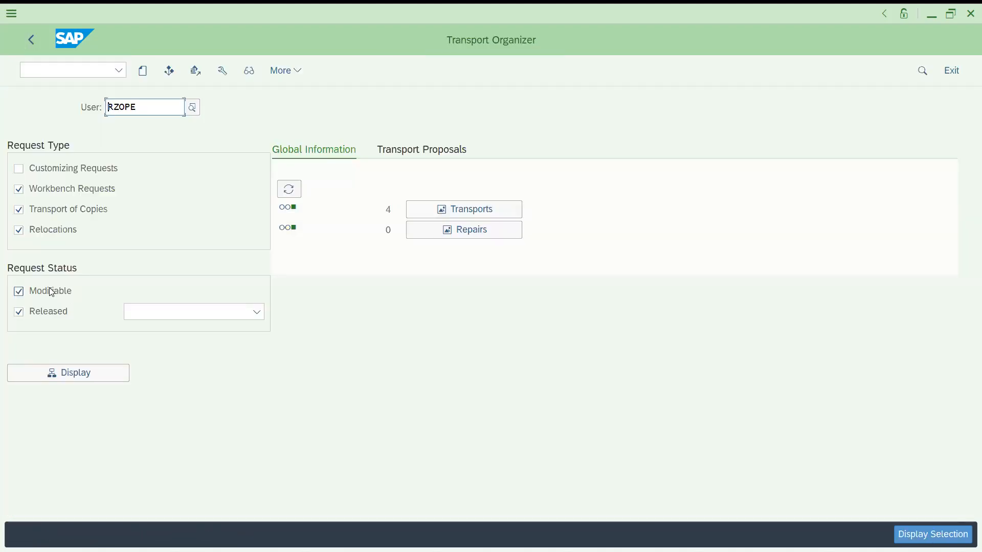
click(23, 292)
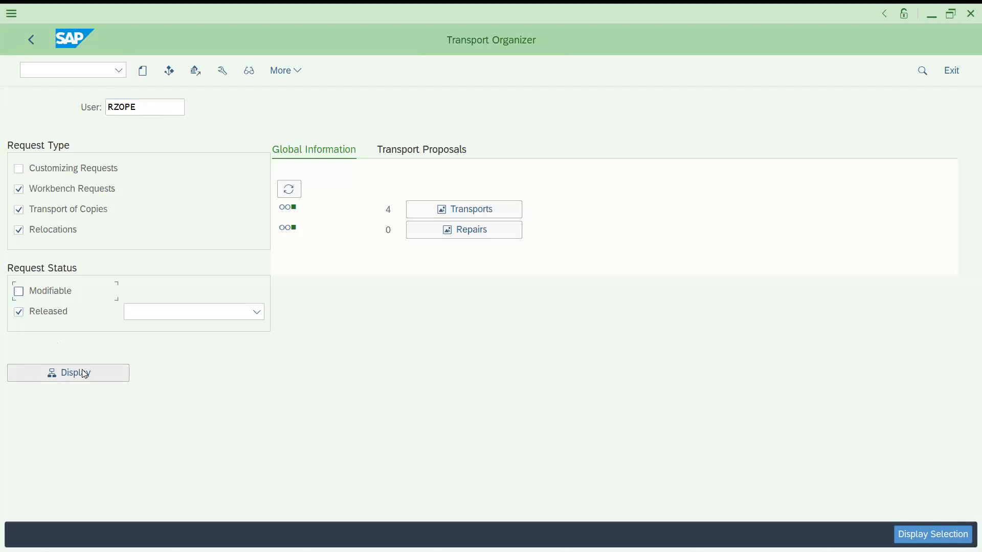
click(467, 209)
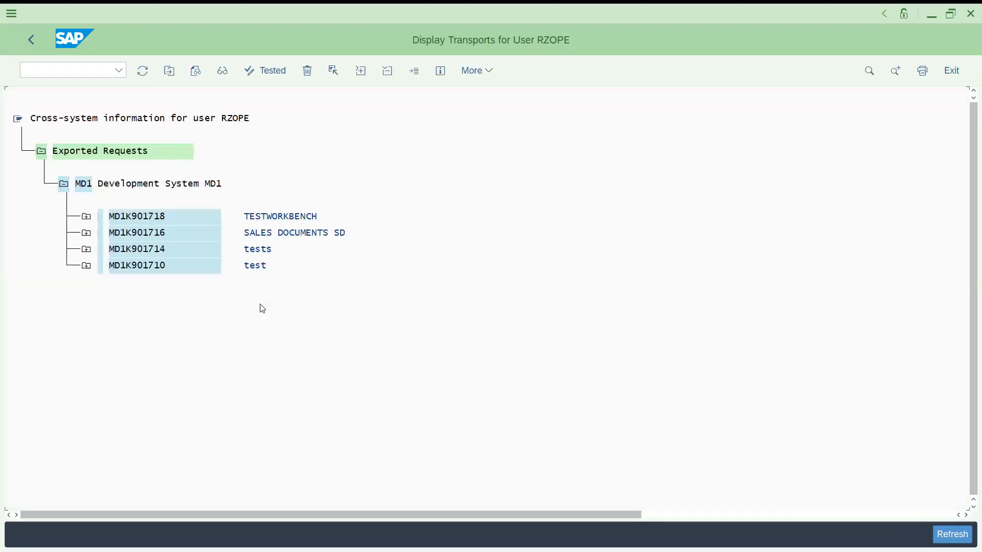
click(86, 217)
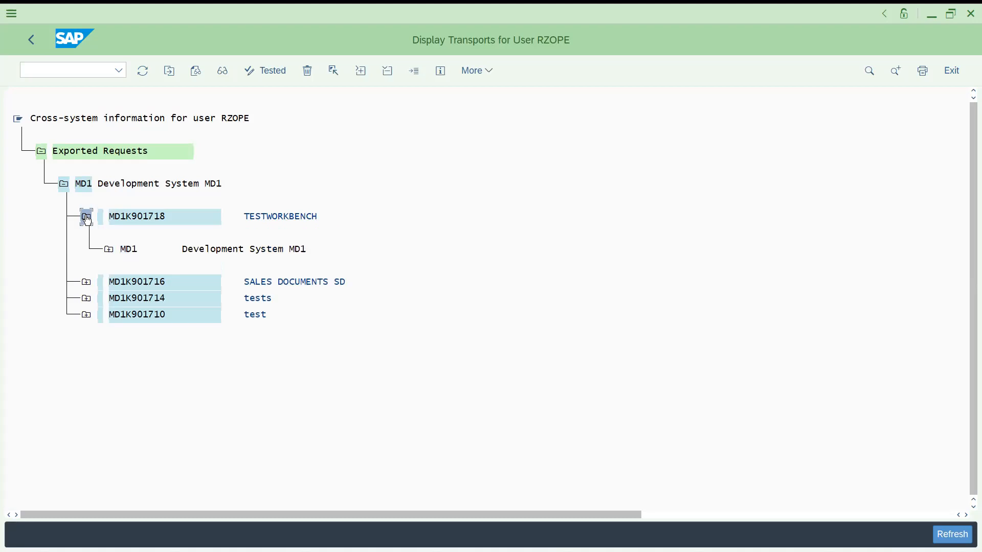
click(109, 250)
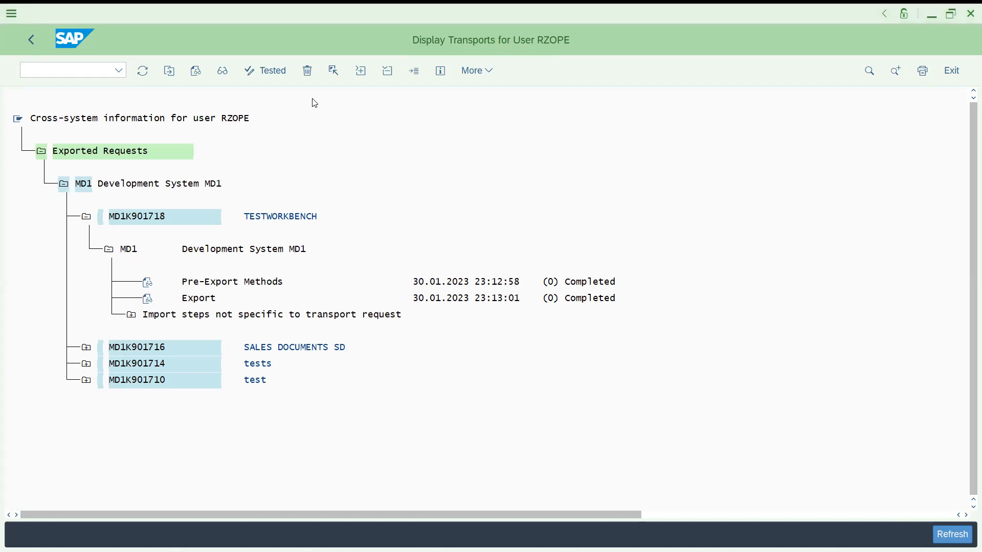
Switch to the Excel workbook and review the client numbers 900 and 901 in column J
key(alt+Tab)
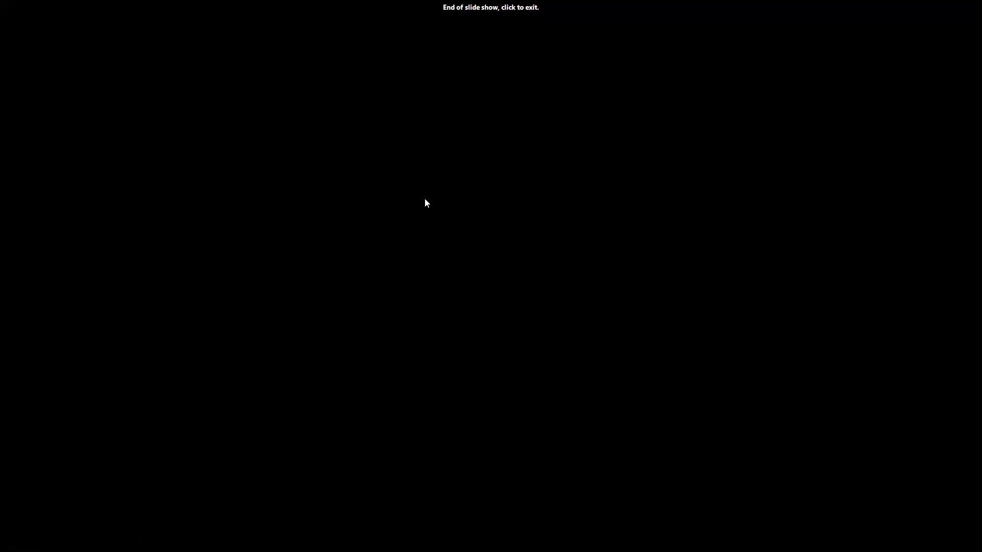
click(427, 203)
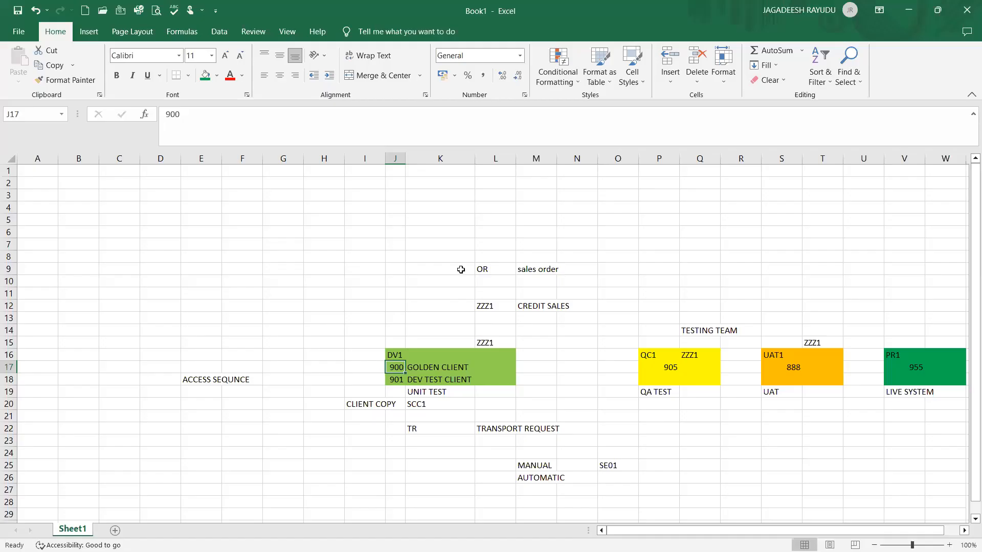
click(394, 391)
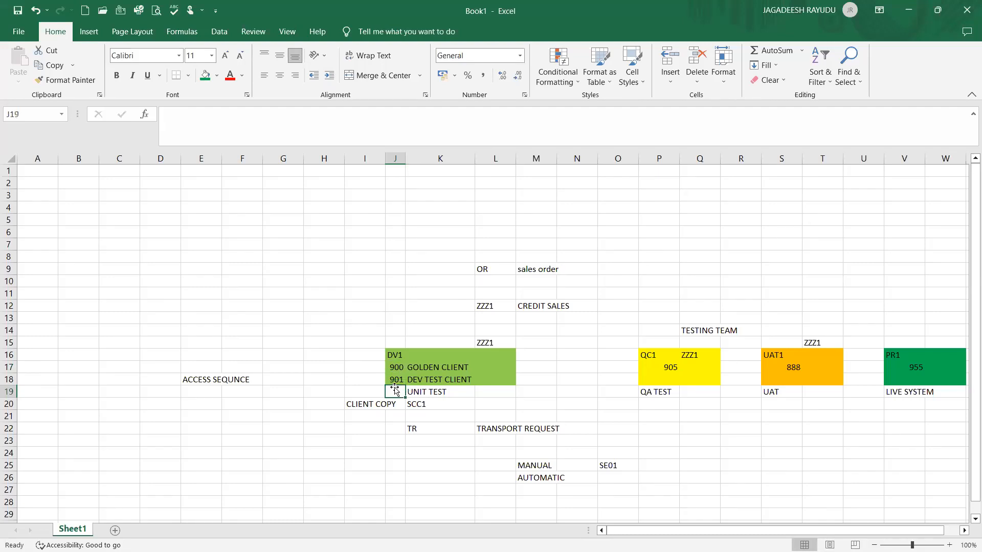
click(394, 372)
click(396, 380)
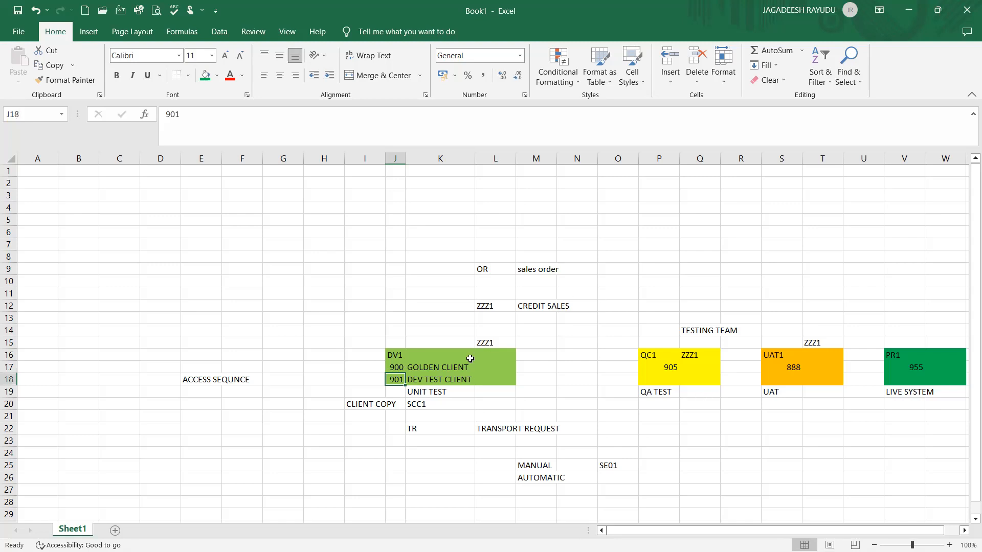
click(397, 367)
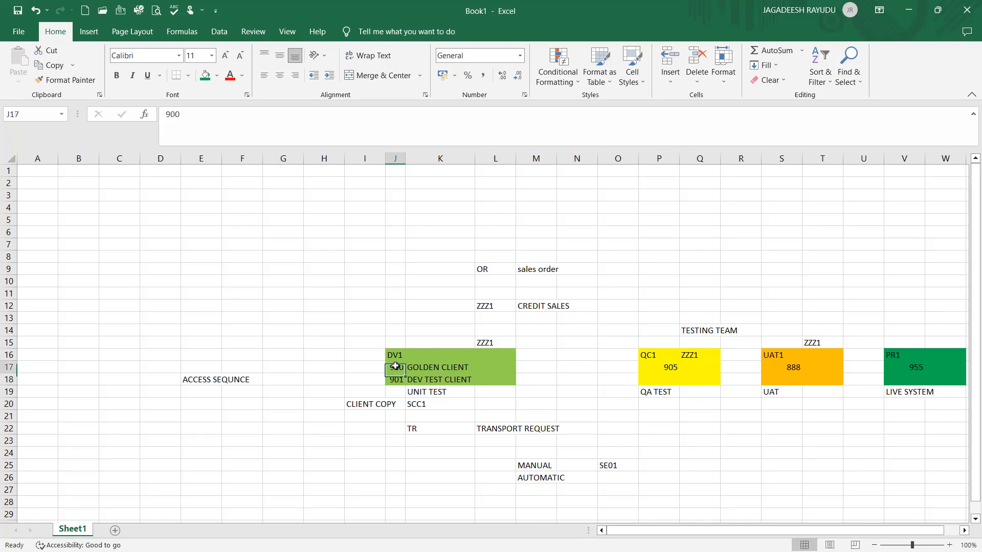
click(430, 403)
click(396, 381)
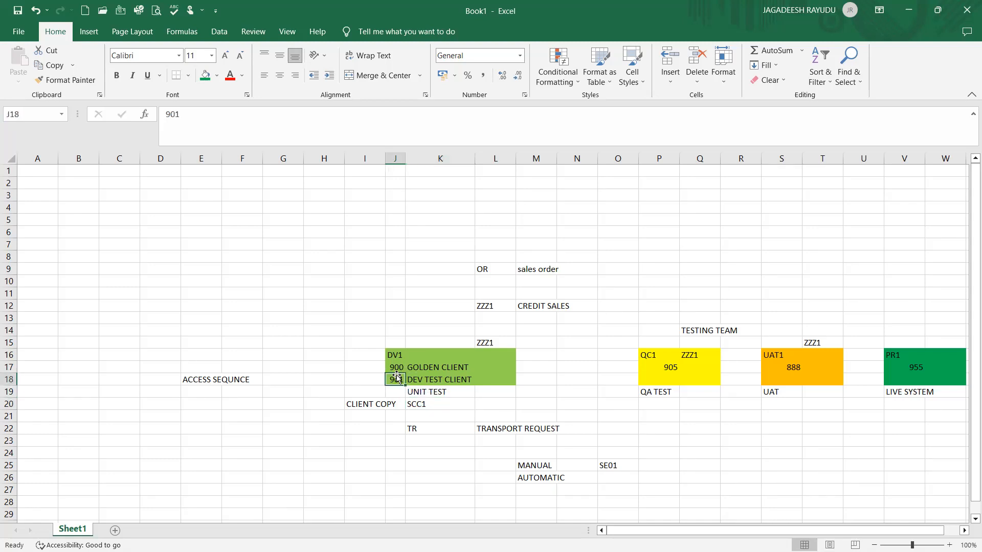
click(396, 365)
click(396, 378)
click(394, 368)
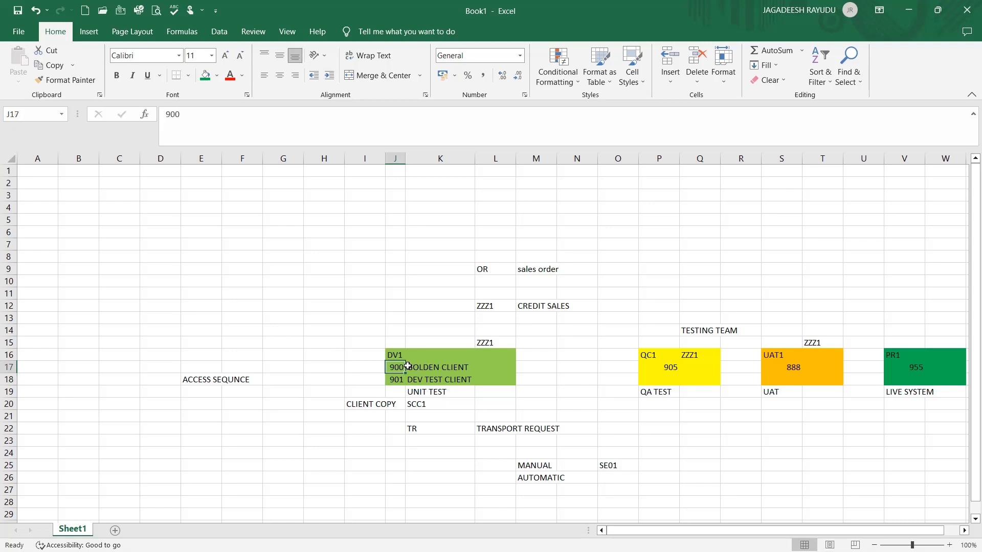
click(411, 366)
click(390, 366)
click(398, 381)
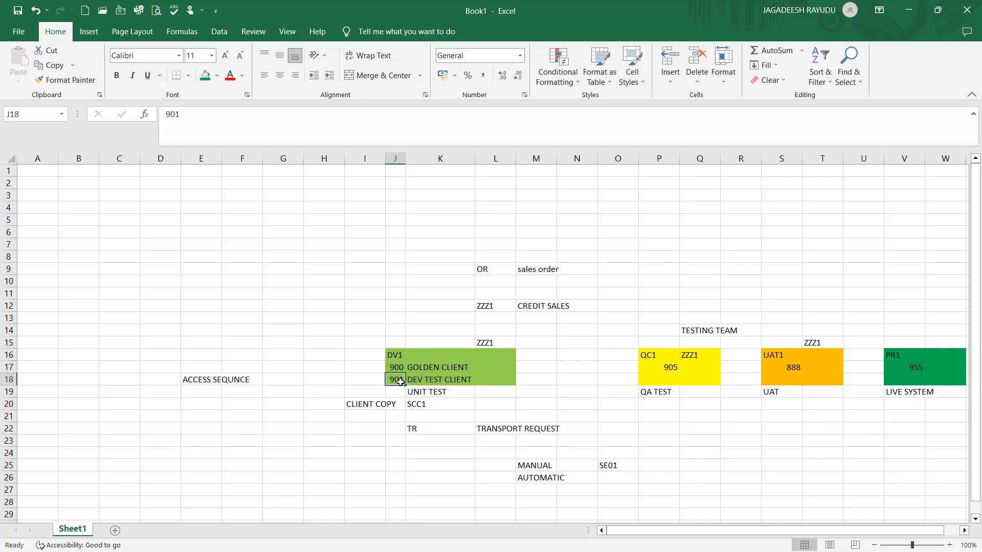
click(399, 367)
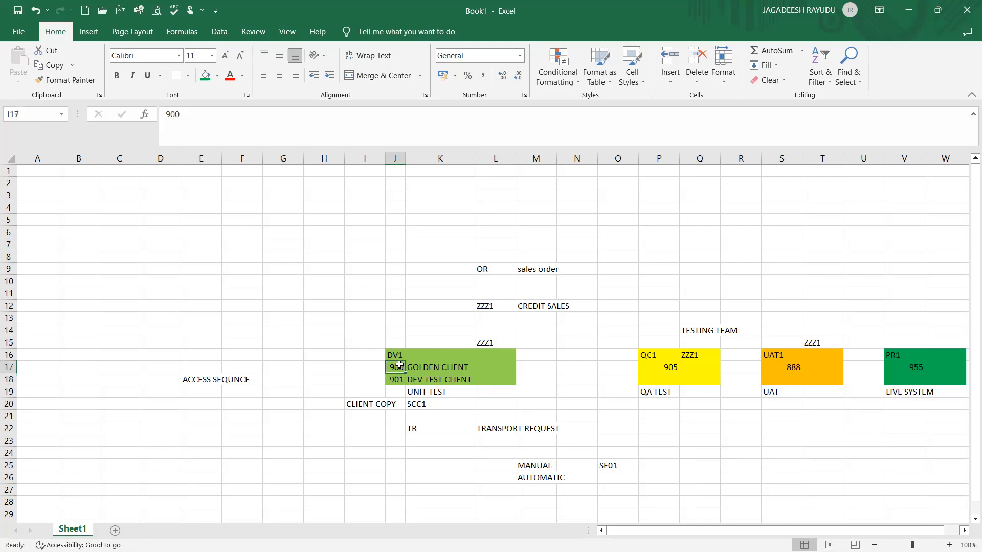
Select the client cells J17 and J18 holding 900 and 901 in the workbook
click(400, 382)
click(399, 367)
click(399, 381)
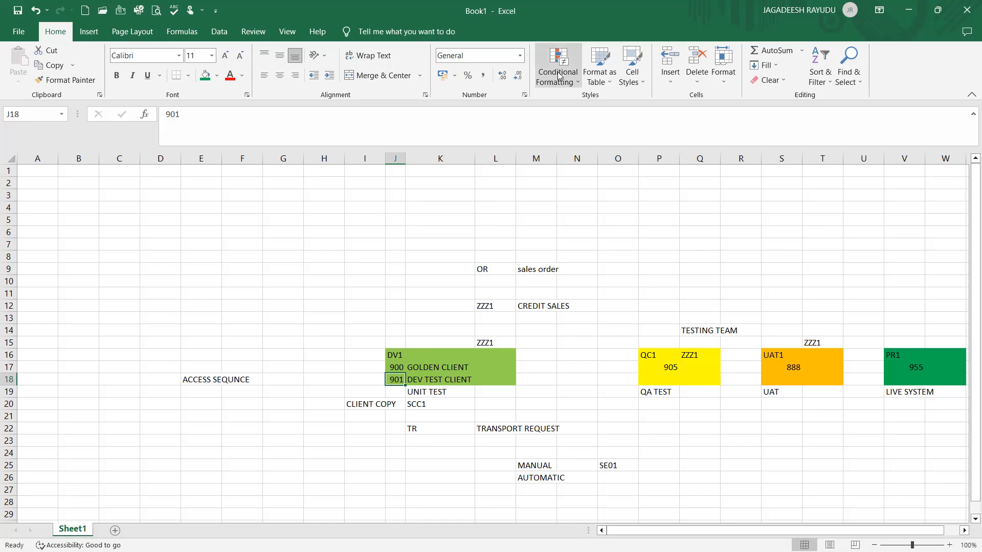
click(605, 83)
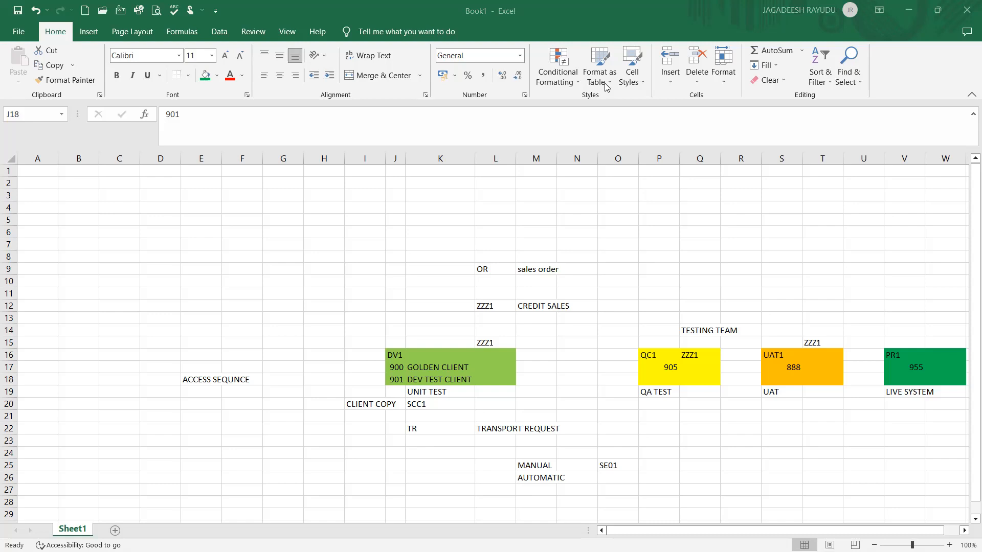
Switch to SAP, start transaction SCC1, and choose to proceed to the new SCC1N copy by transport
key(alt+Tab)
text(/NSCC)
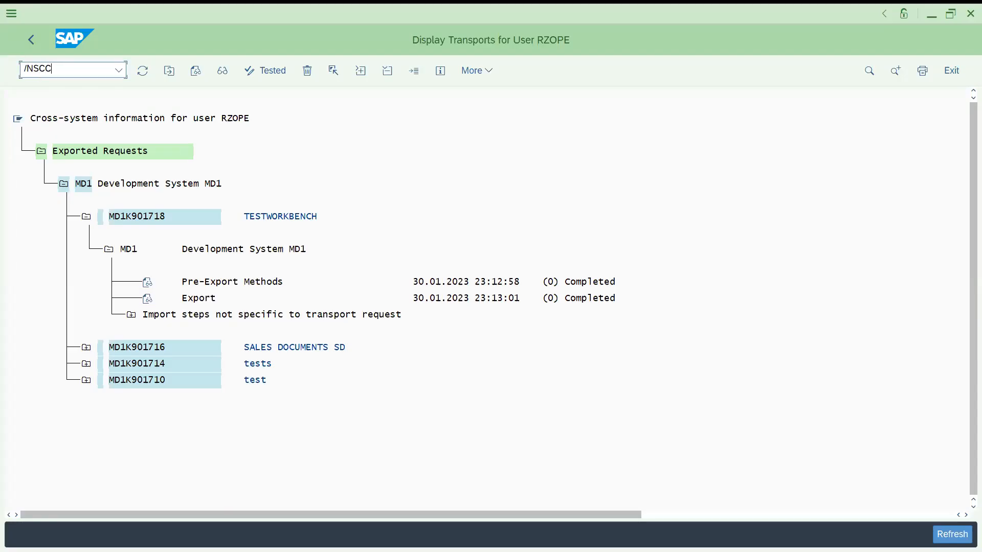
key(Return)
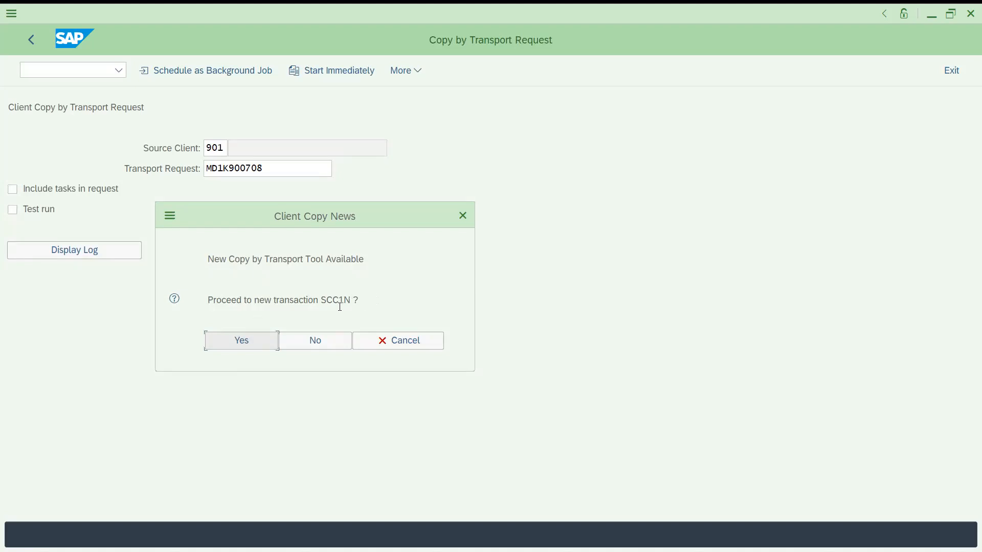
click(237, 337)
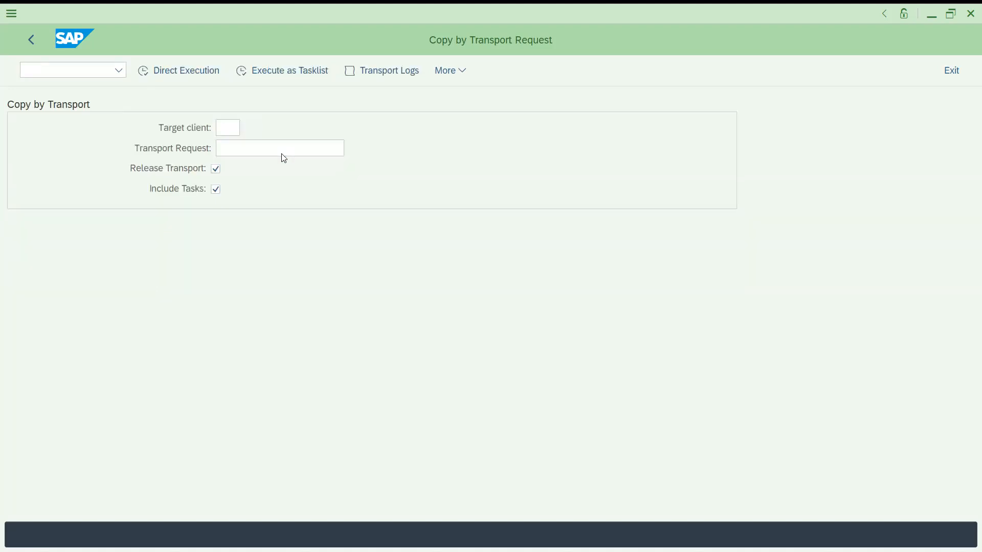
Set the target client to 901 using the client value help
key(F4)
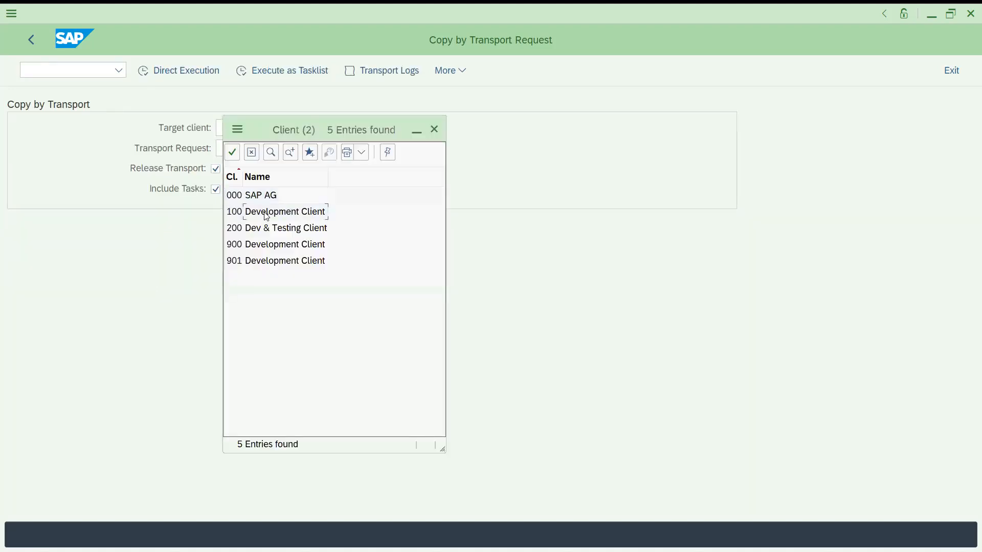
click(261, 260)
double_click(255, 262)
click(259, 148)
Open transaction SE09 in a new session to look up the transport request
click(82, 66)
text(/OSE)
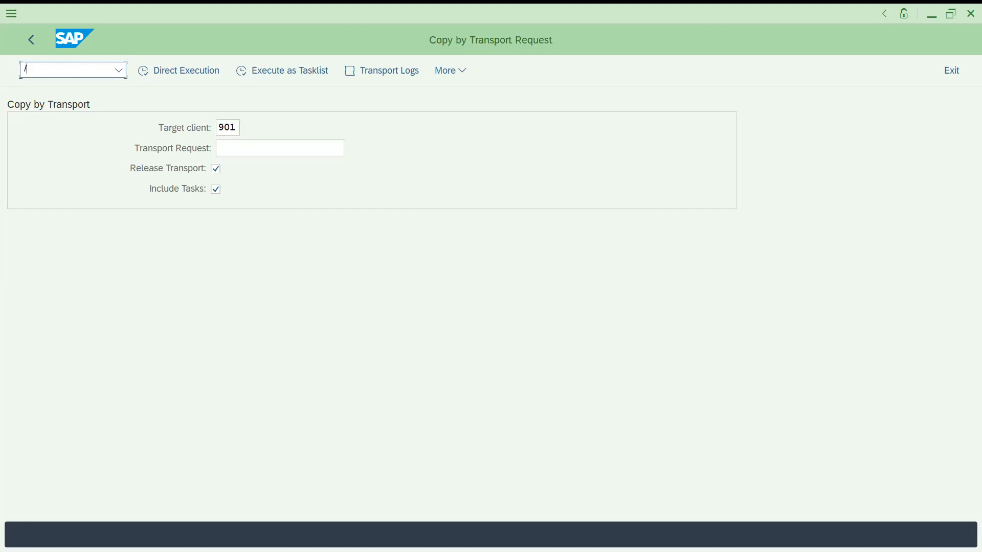
text(09)
key(Return)
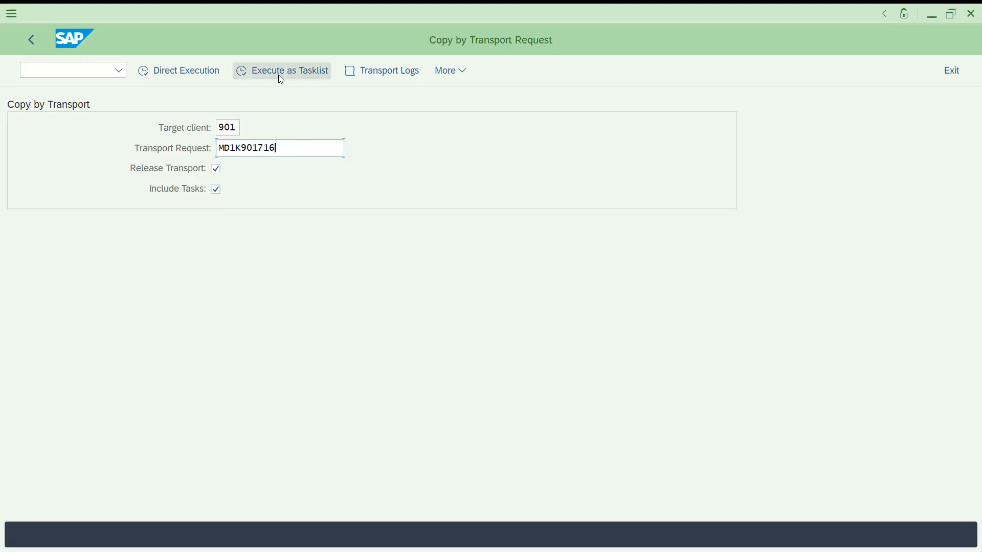
Try to copy transport request MD1K901716 into client 901 as a task list, then leave the error screen
click(211, 78)
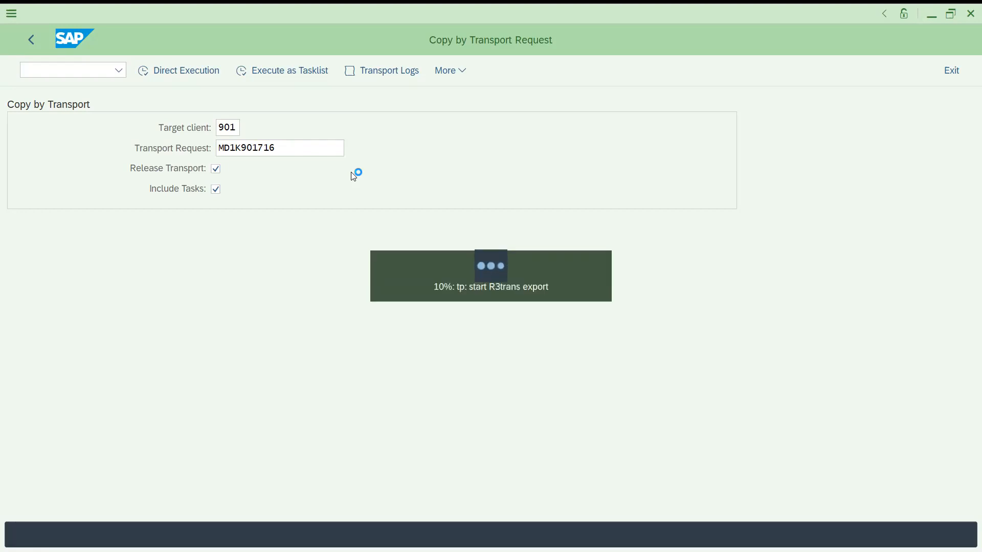
click(393, 72)
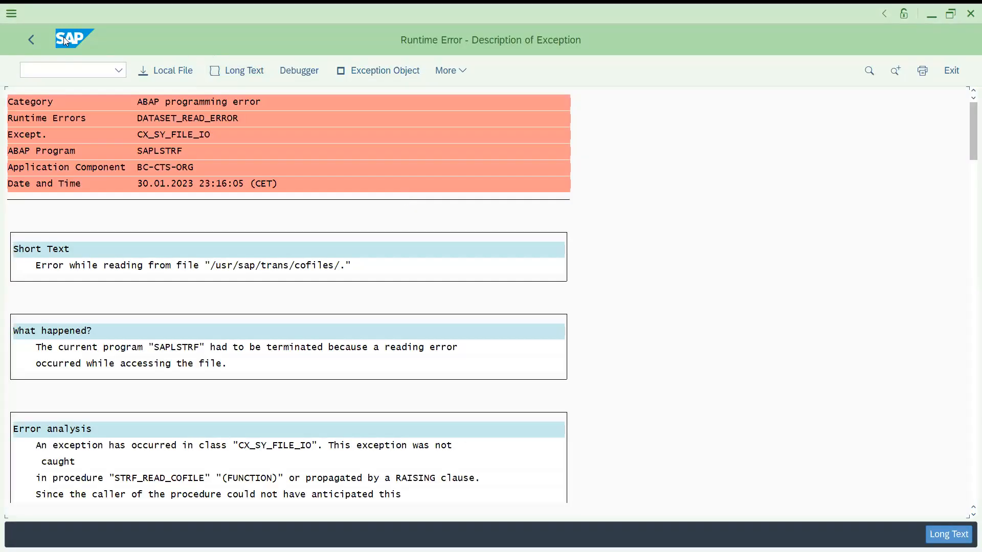
click(29, 33)
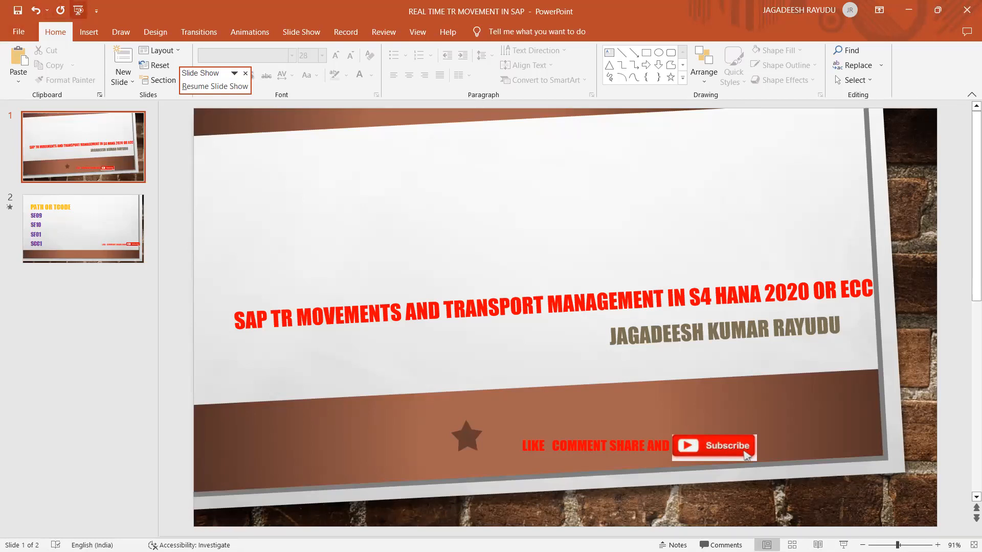
click(78, 10)
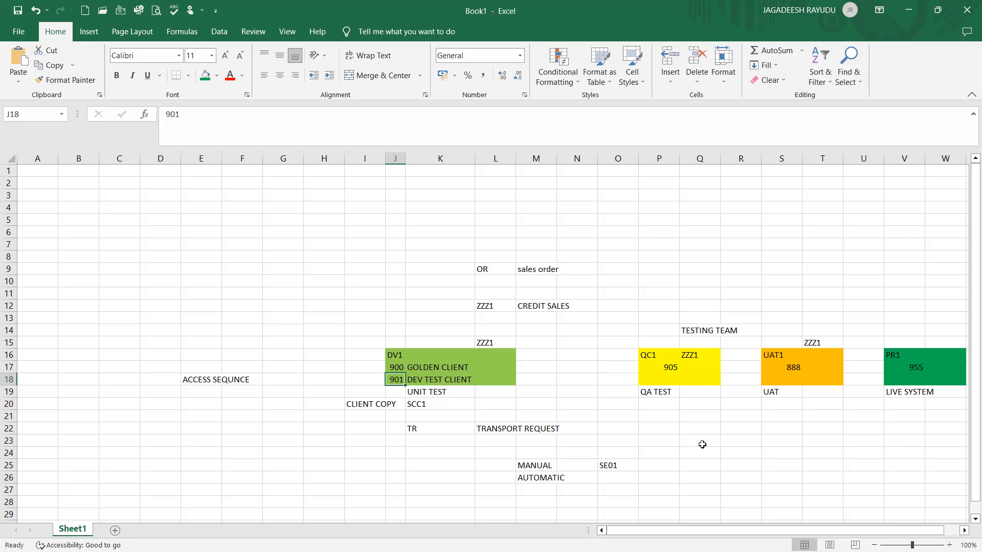
click(285, 342)
click(282, 376)
click(283, 394)
click(298, 323)
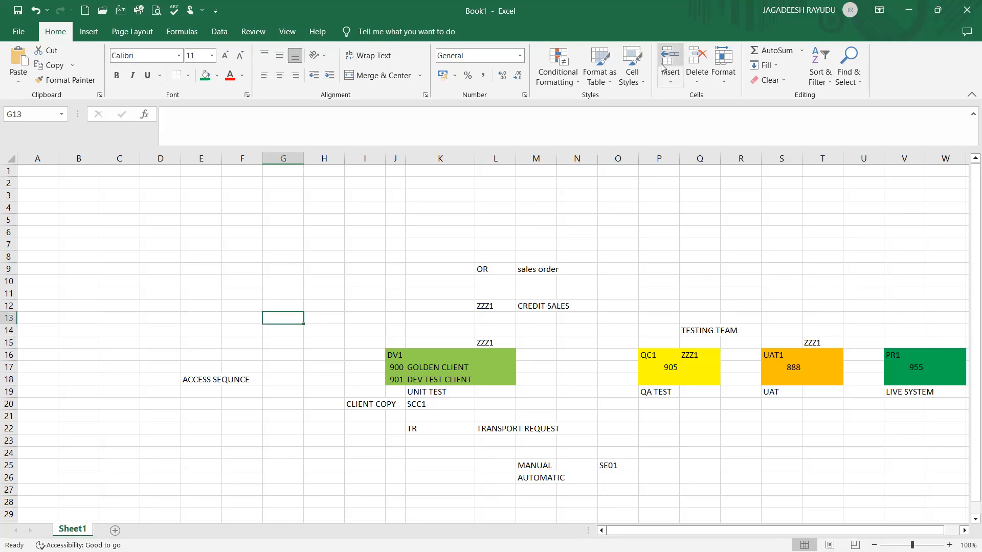
click(577, 231)
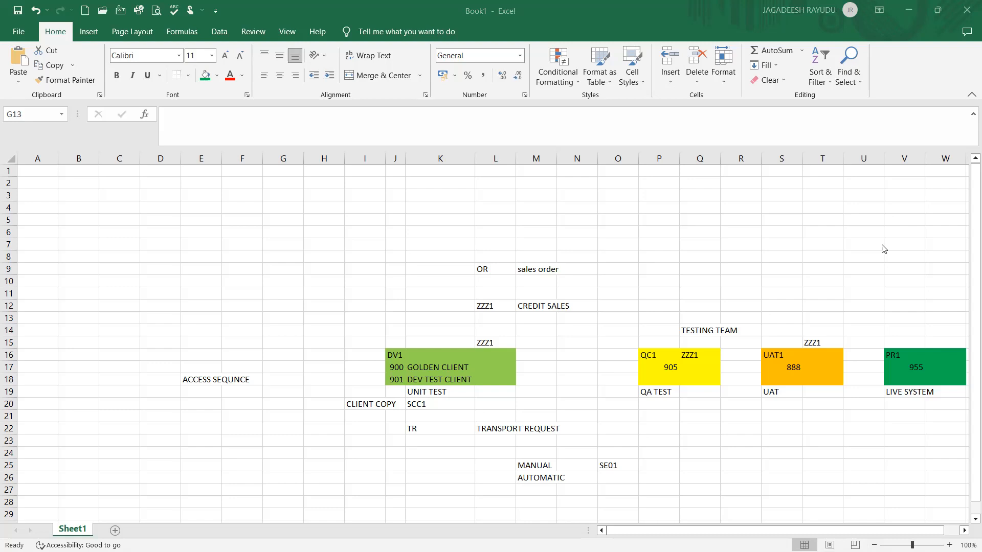
click(930, 242)
key(BackSpace)
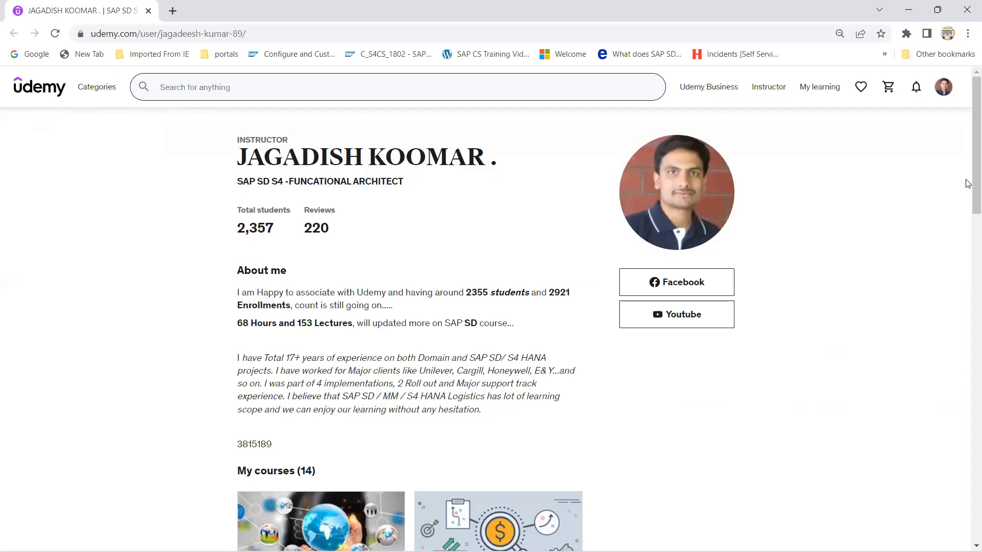
Browse the instructor's Udemy course listing across both pages, then return to the workbook
drag(972, 180, 967, 276)
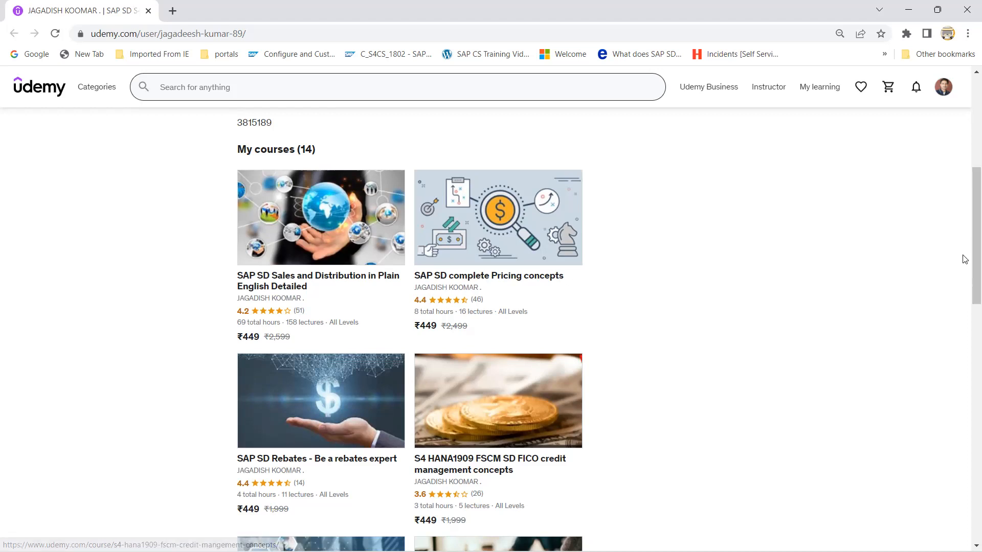
scroll(968, 312, down, 5)
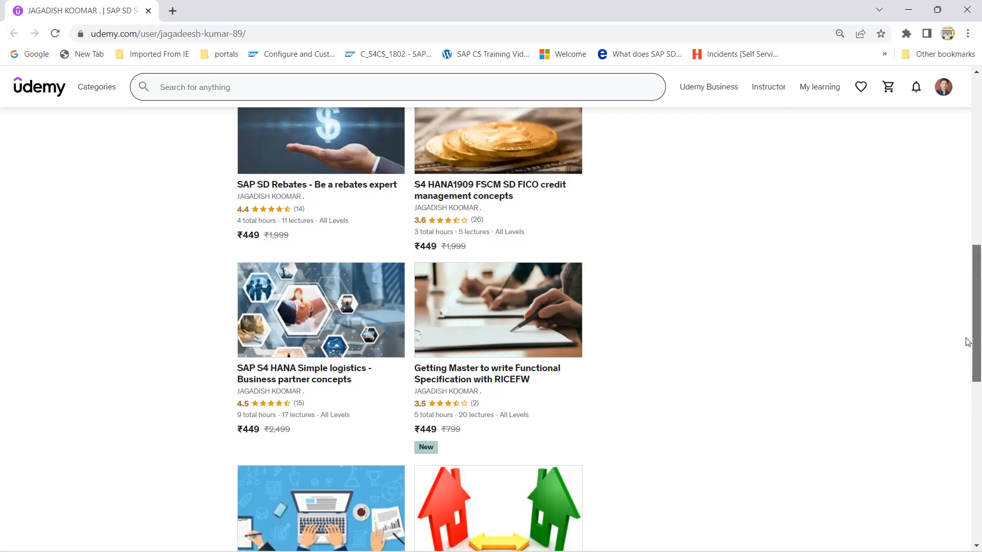
scroll(967, 339, down, 2)
scroll(962, 431, down, 5)
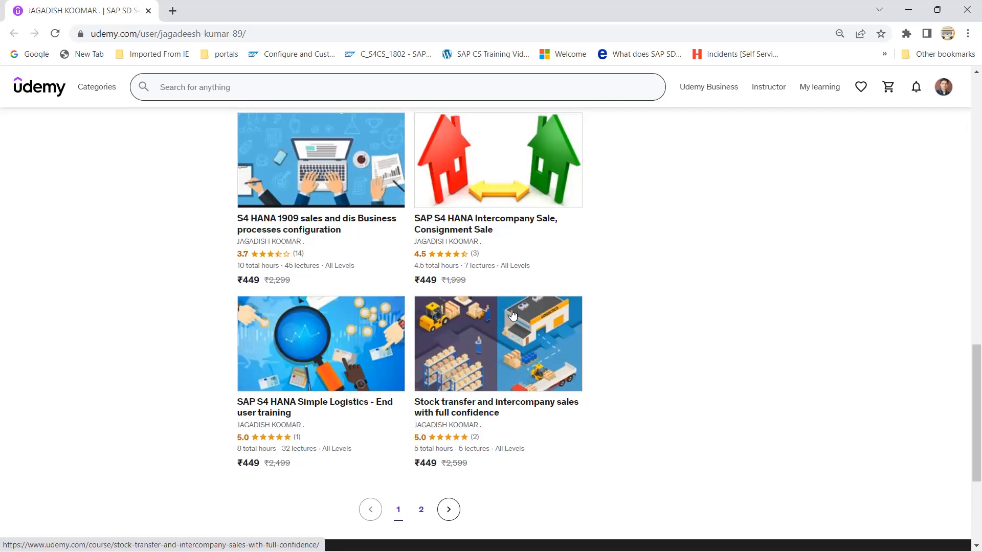
click(423, 516)
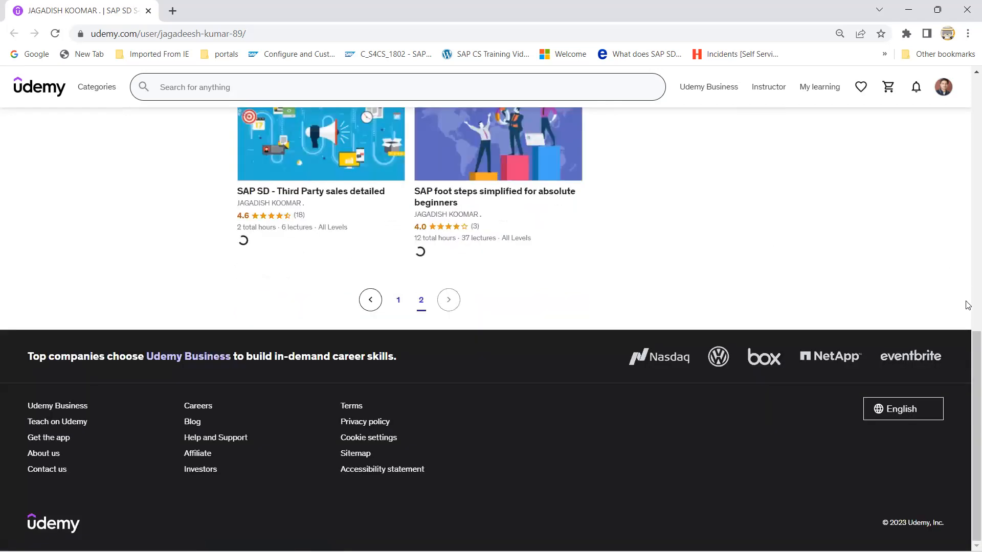
drag(967, 248, 966, 108)
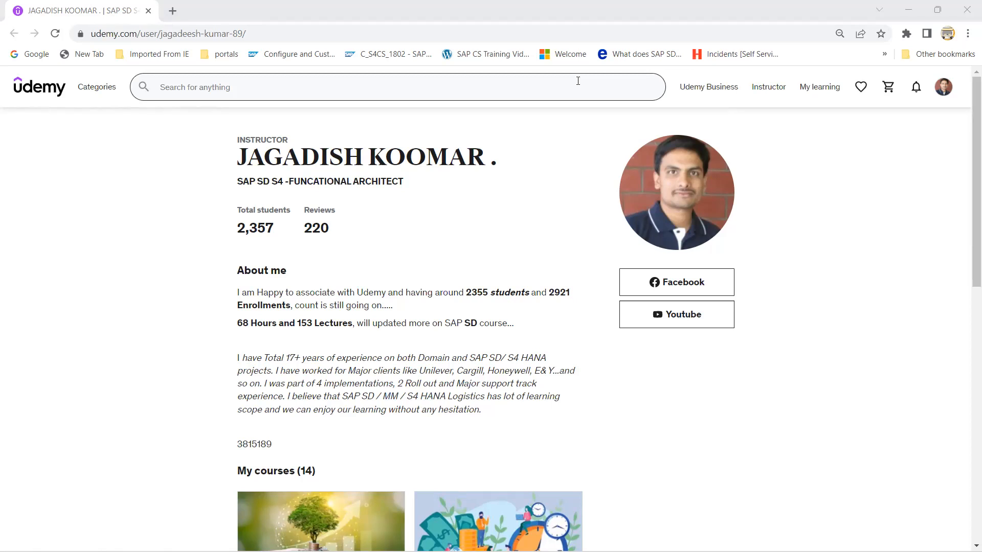
key(alt+Tab)
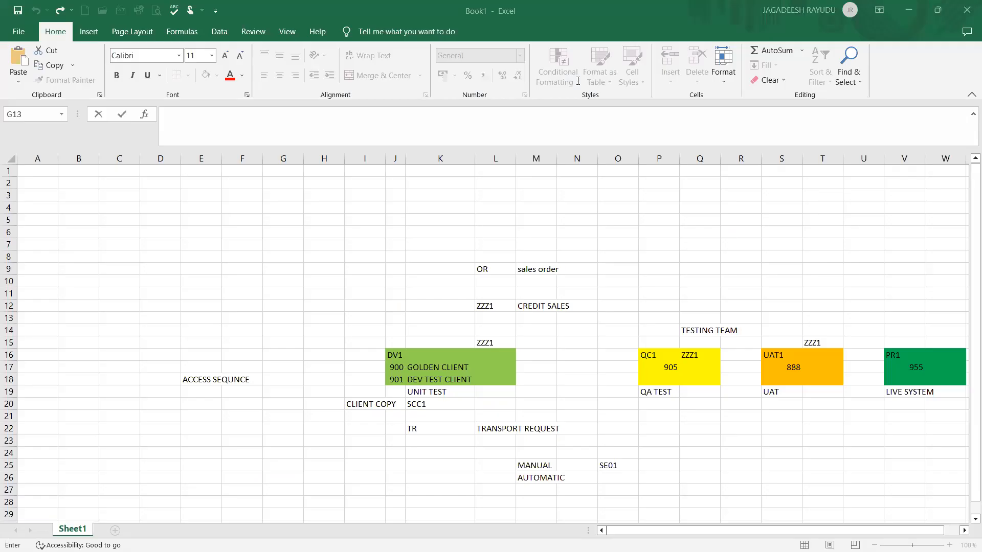